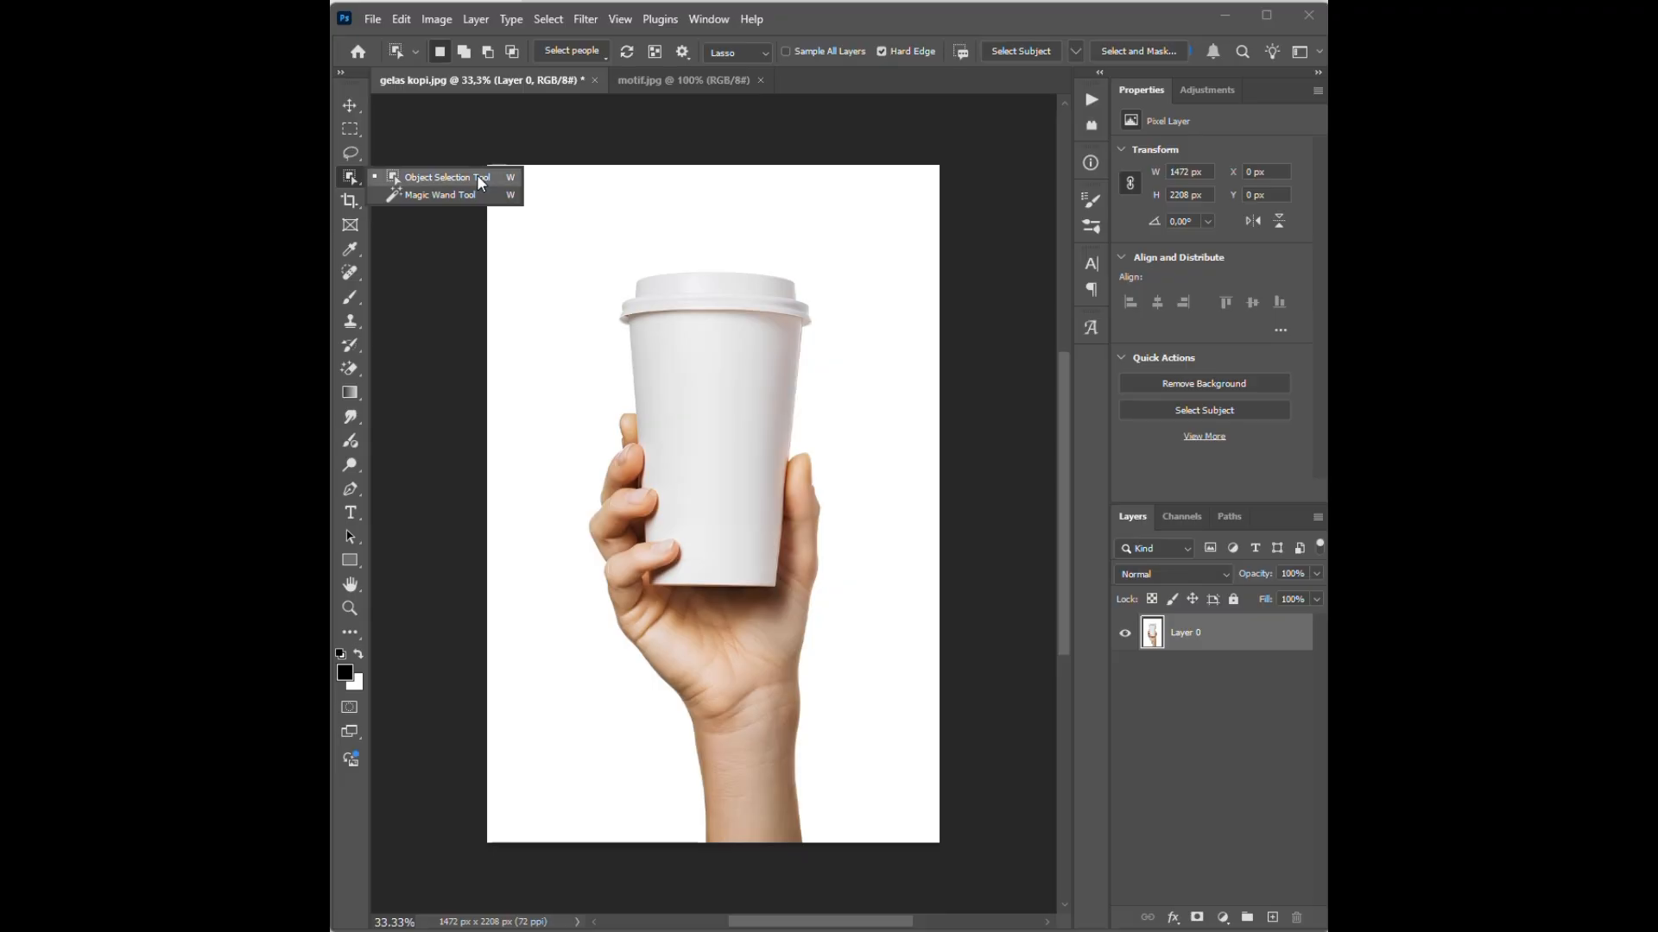
Select the white cup and its lid with the Object Selection tool and copy the selection to a new layer
left_click(476, 175)
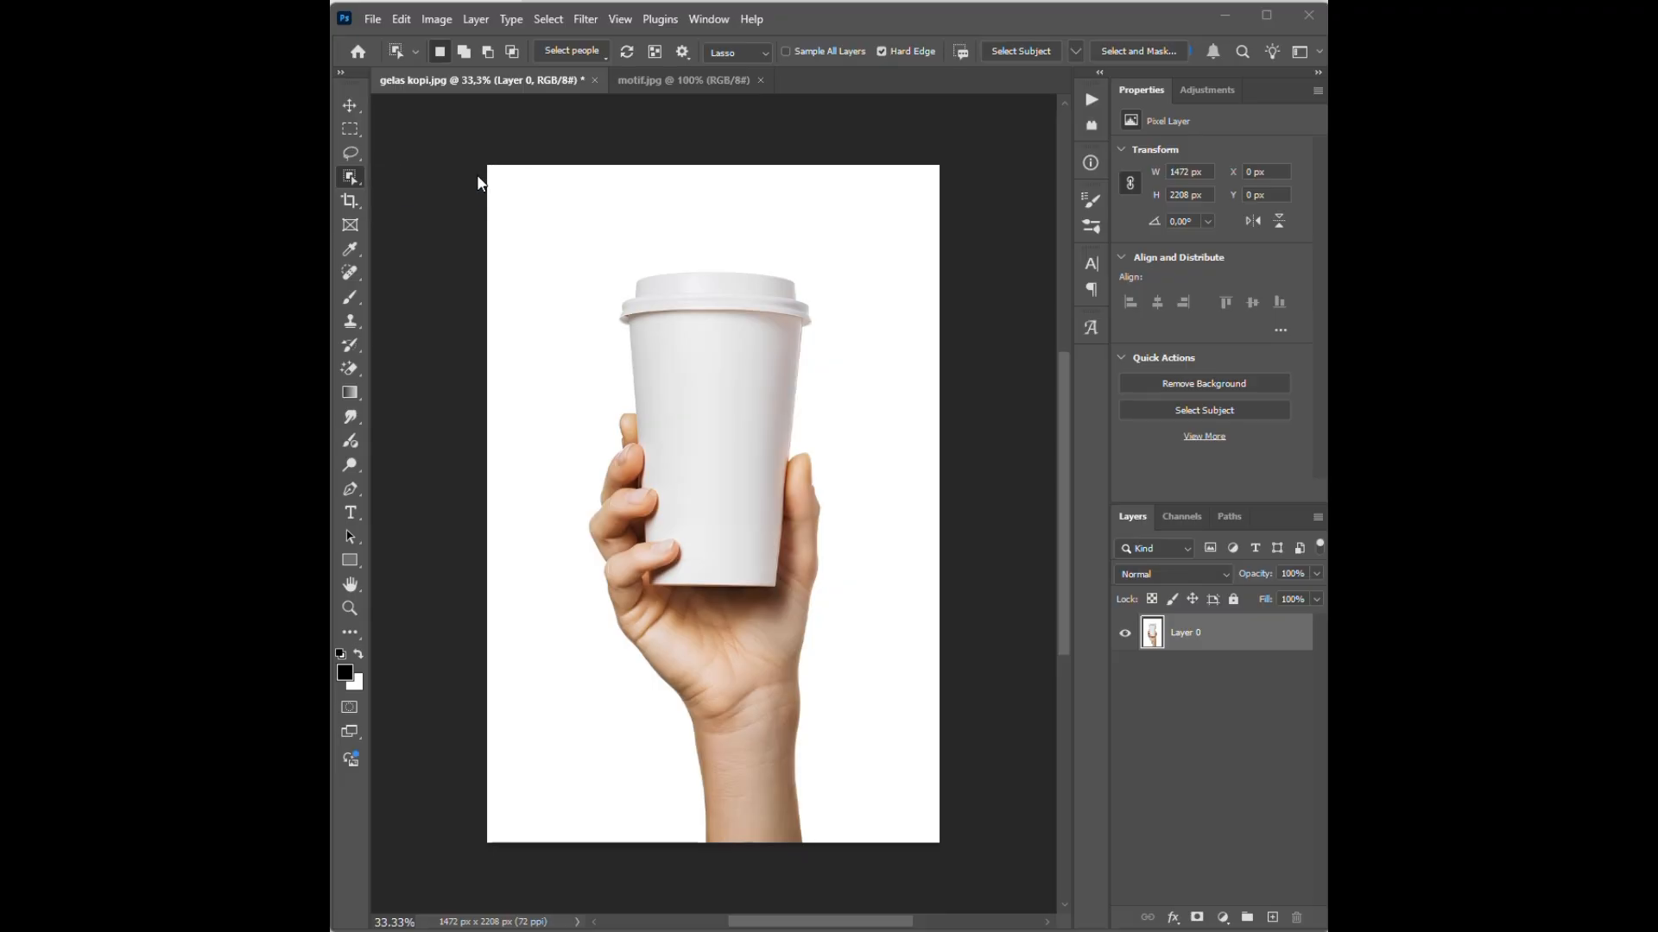
left_click(720, 404)
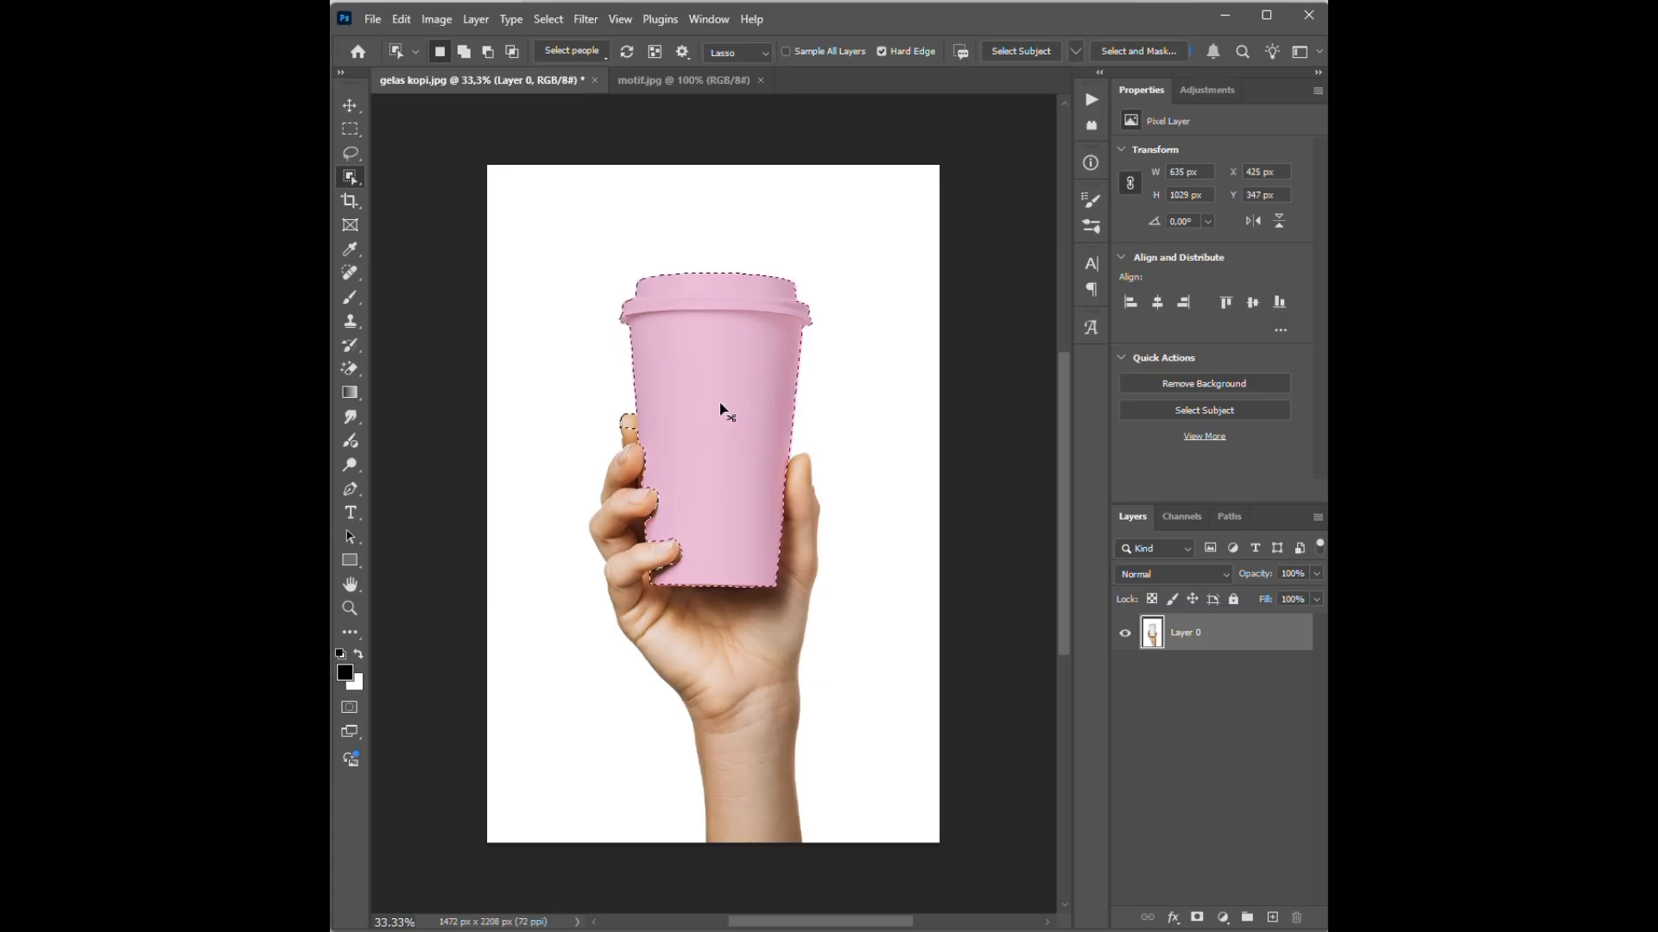
key("ctrl+j")
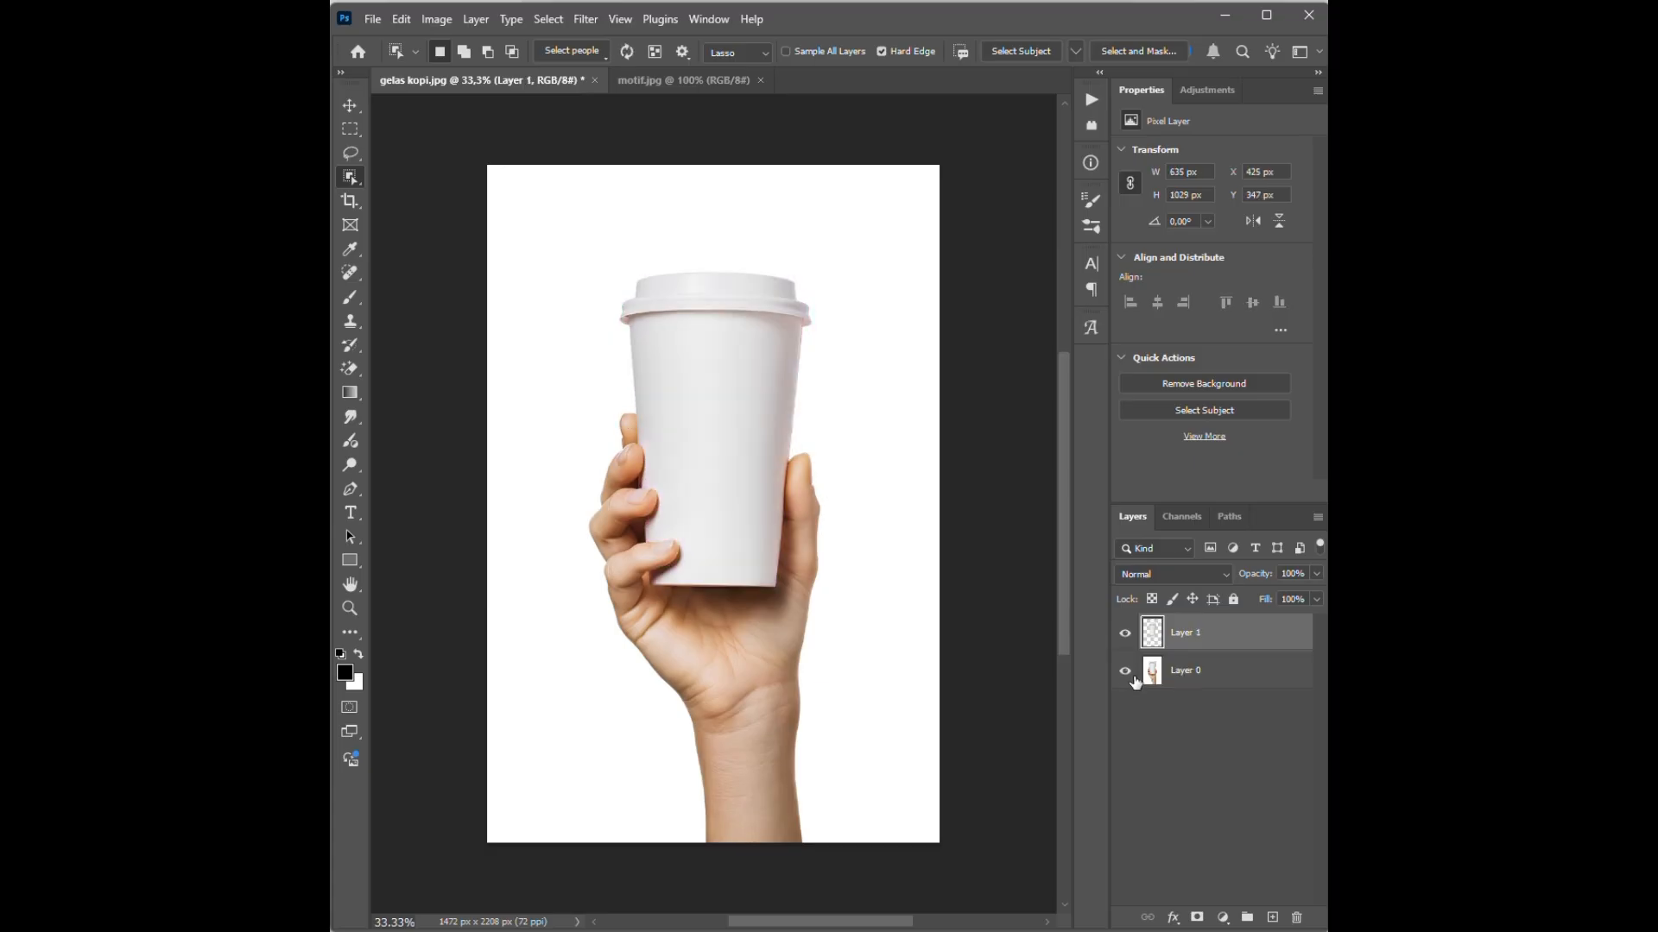
Duplicate the cut-out cup layer, Layer 1
key("ctrl+plus")
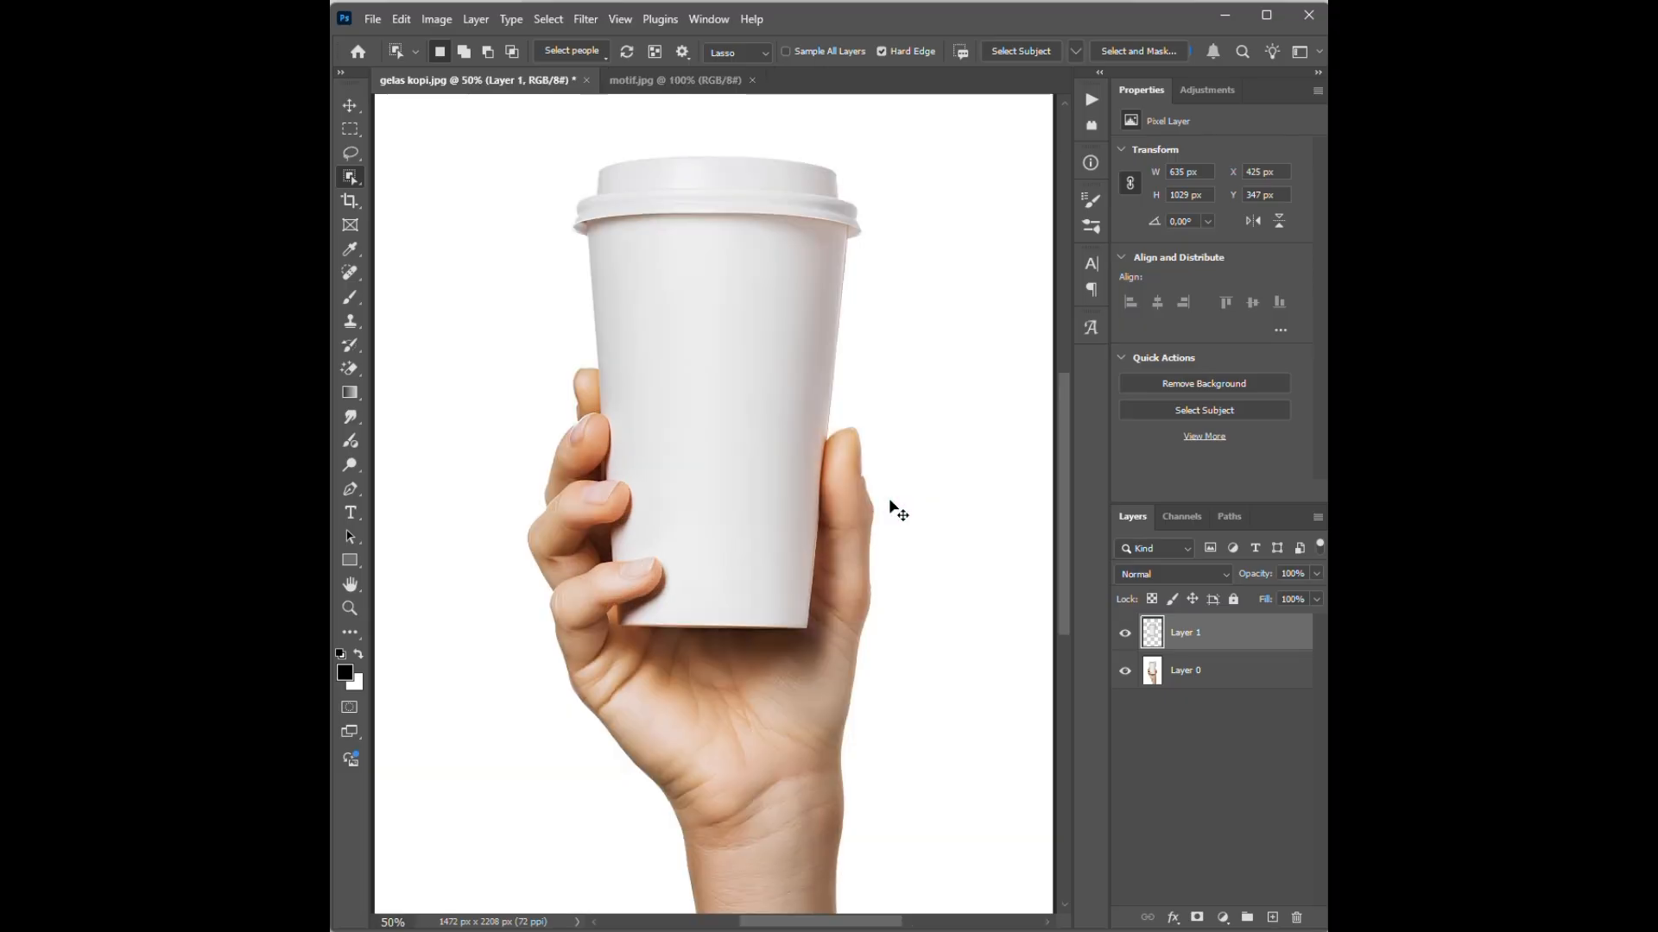
key("ctrl+plus")
scroll(895, 510, "up", 2)
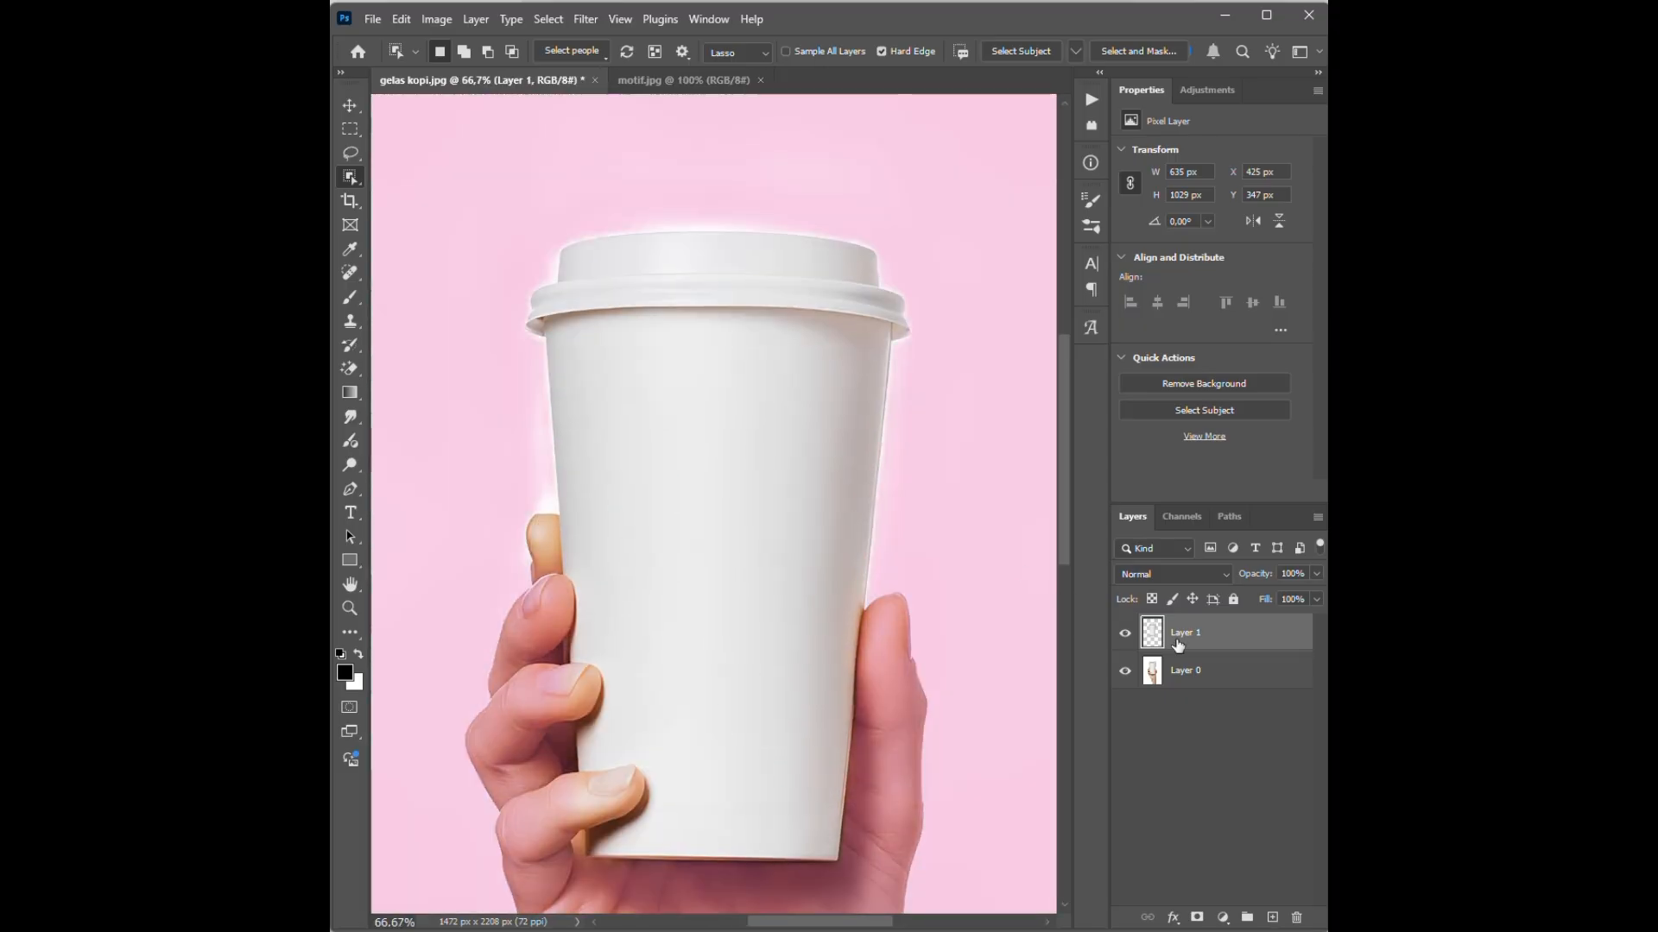
key("ctrl+j")
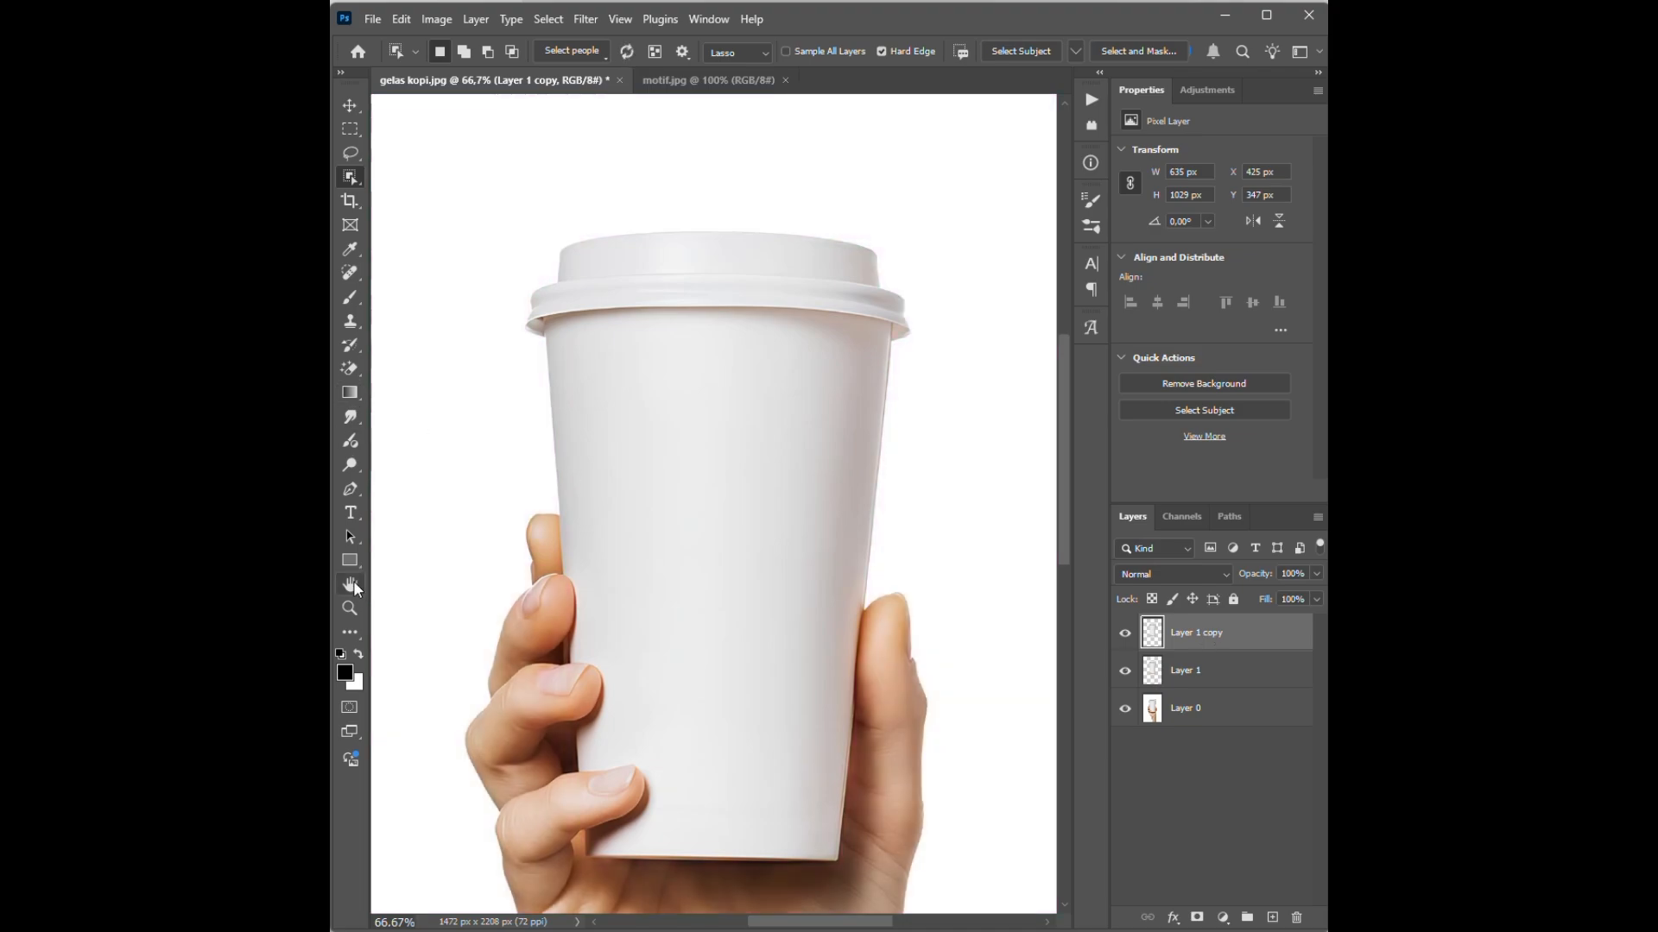
Select the cup's whole lid on Layer 1 copy with the Quick Selection tool and put two copies of it on separate new layers
left_click(350, 632)
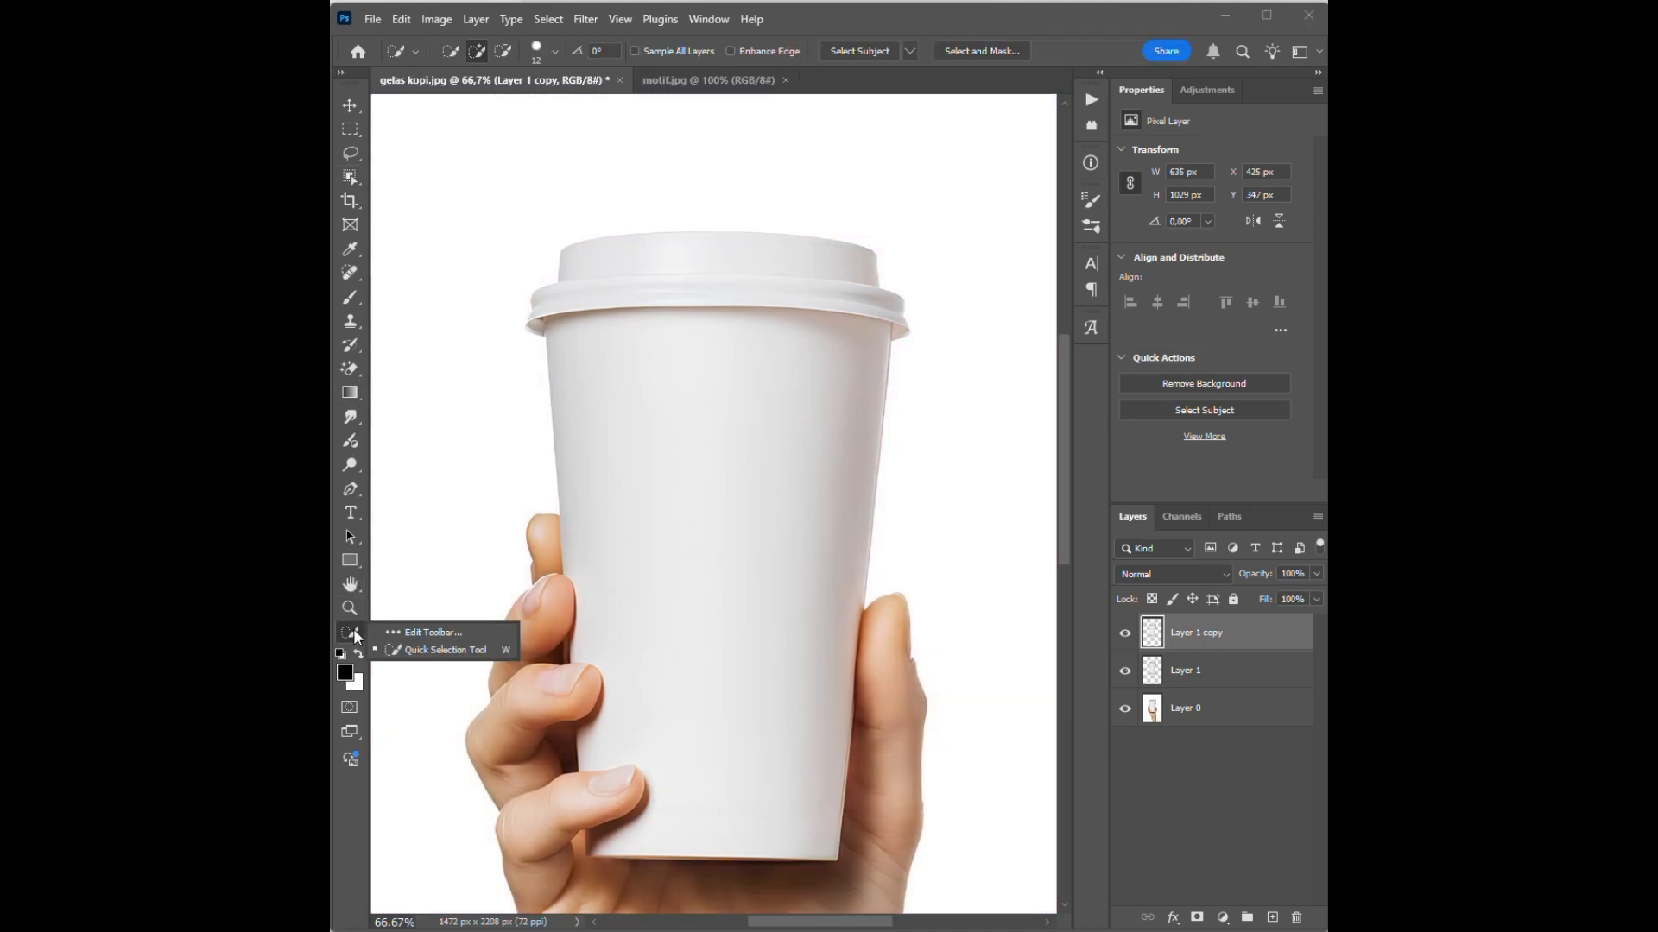
left_click(458, 632)
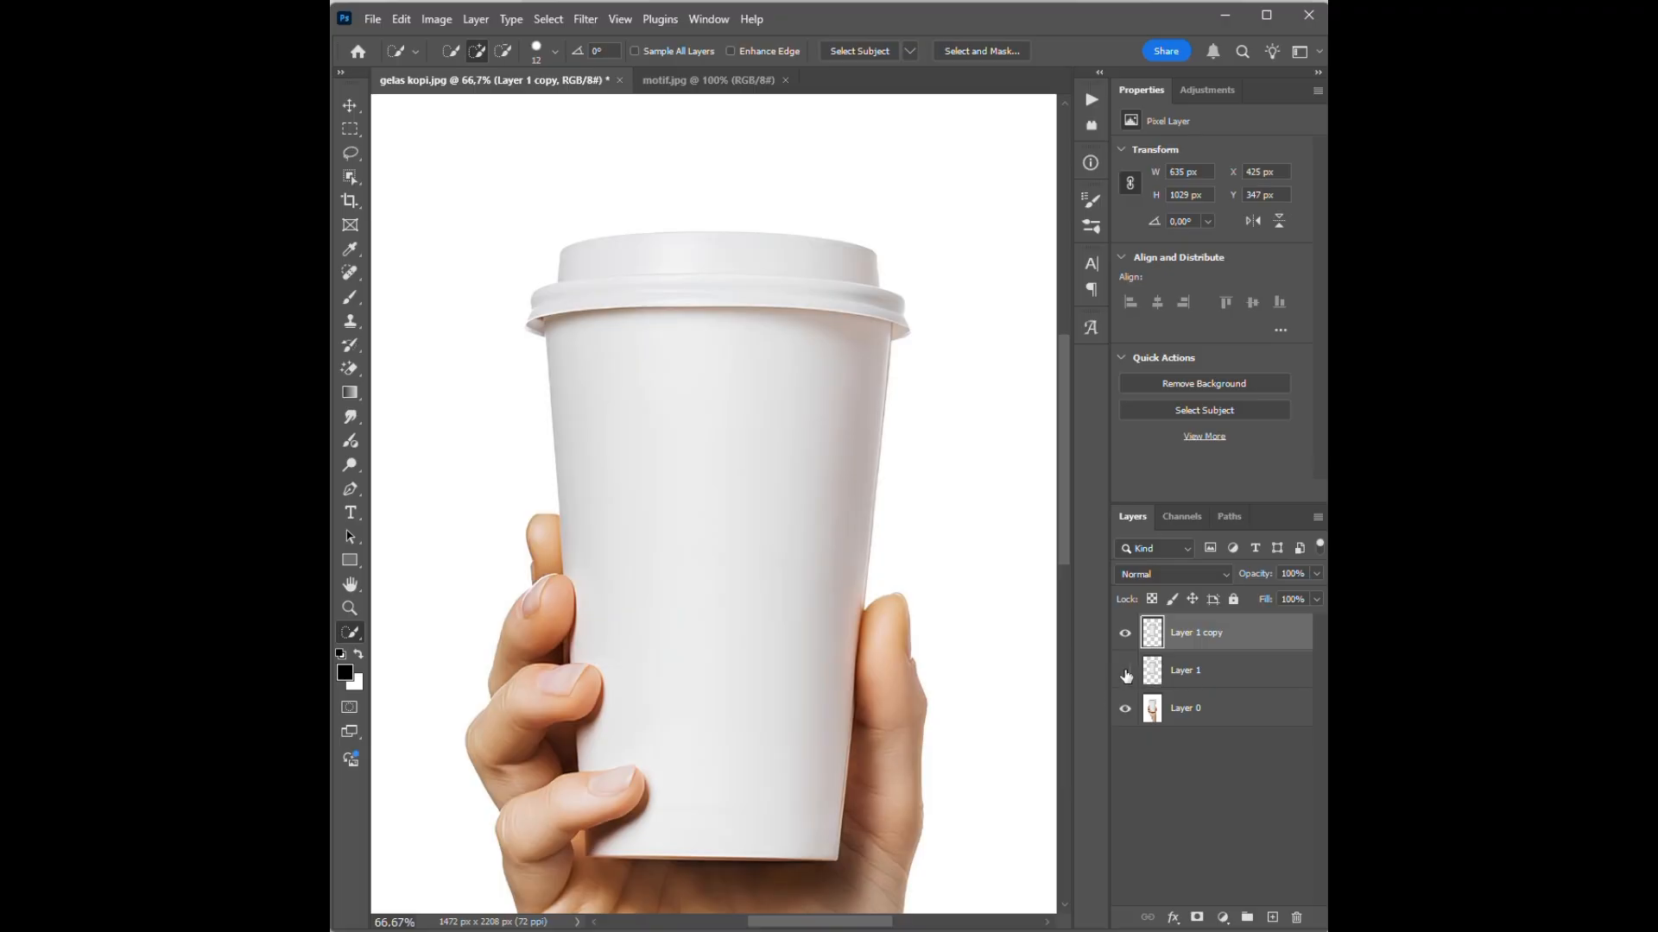
mouse_move(598, 260)
left_mouse_down()
mouse_move(866, 283)
mouse_move(897, 337)
left_mouse_up()
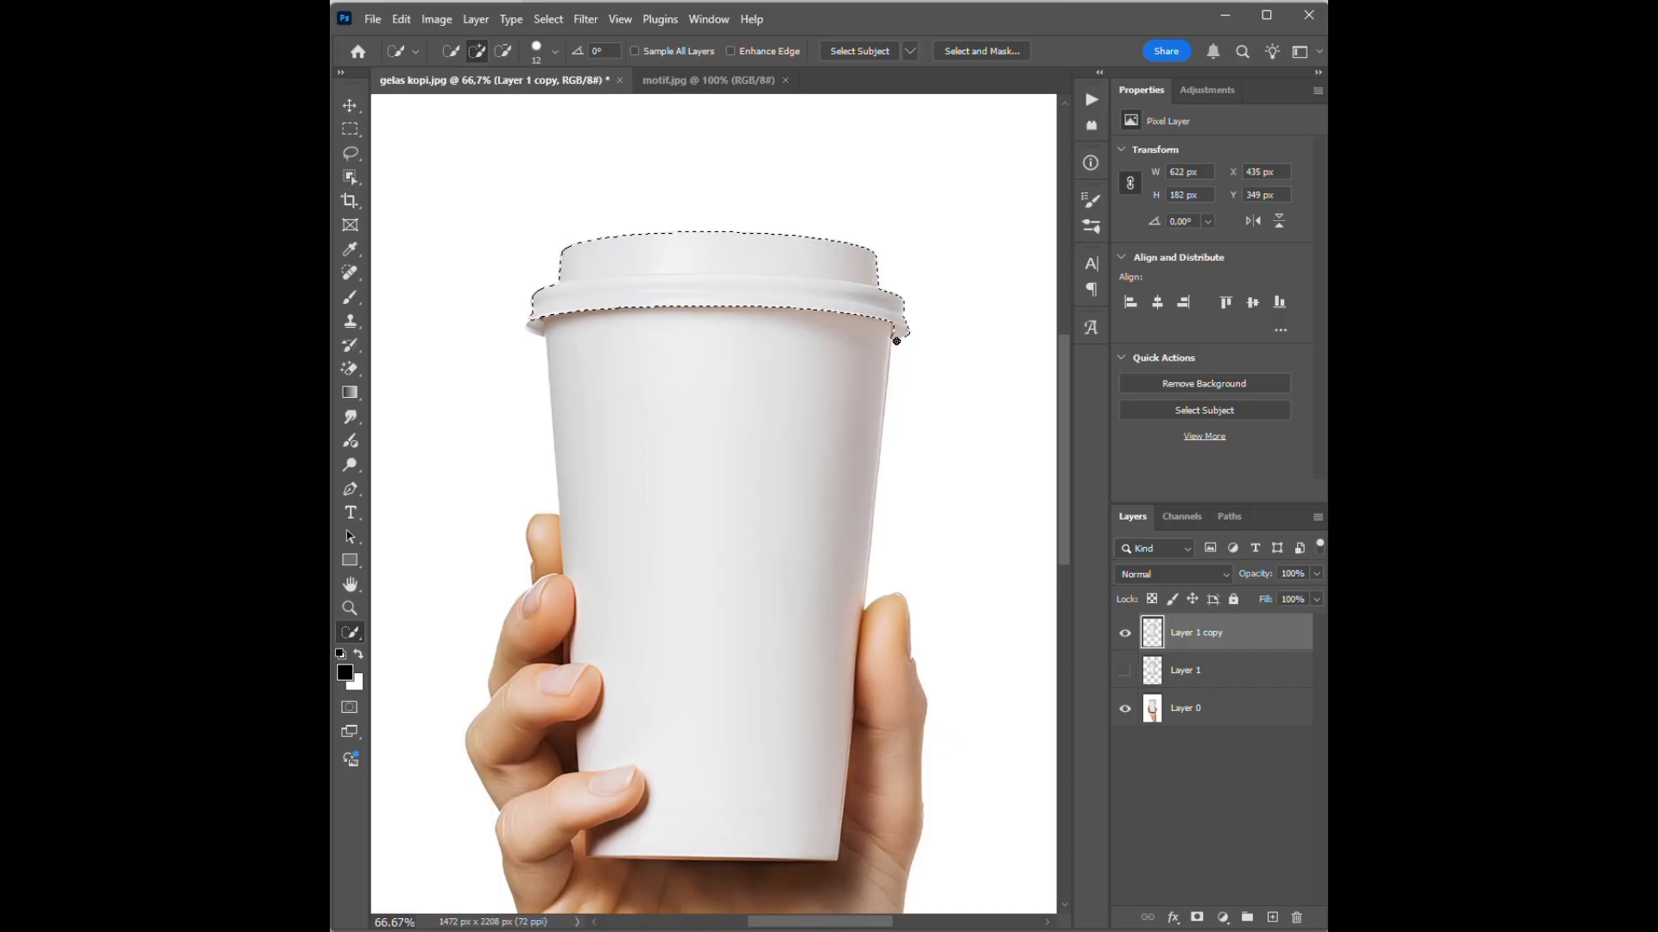
left_click_drag(540, 330, 552, 303)
left_click(529, 327)
key("ctrl+j")
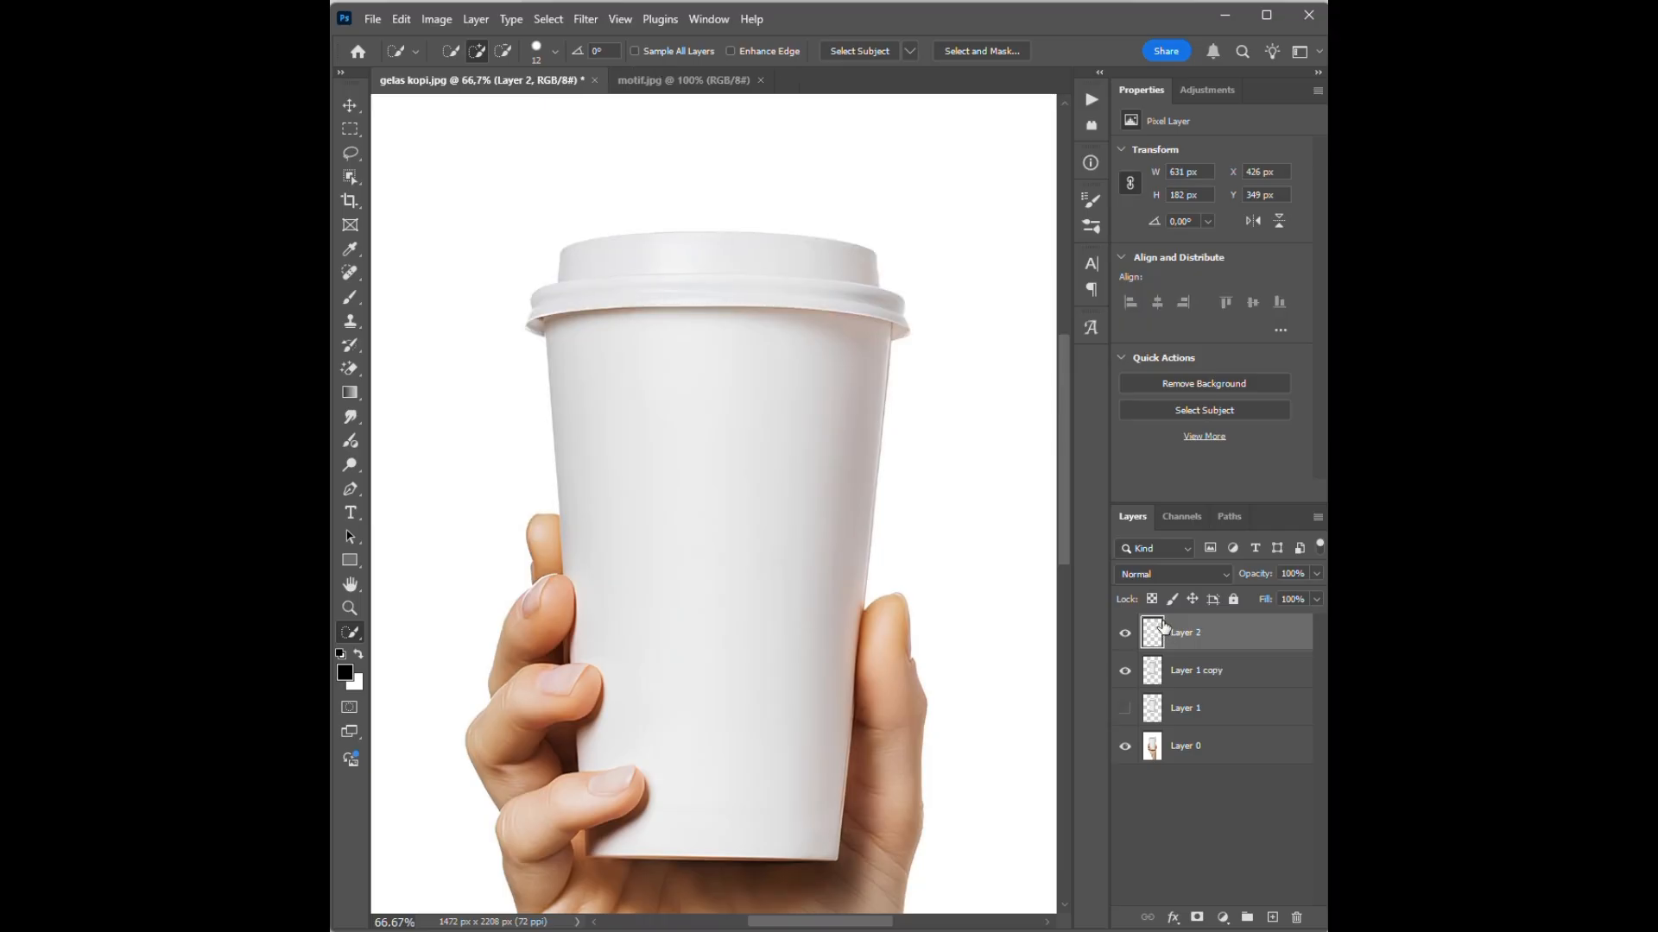
key("ctrl+j")
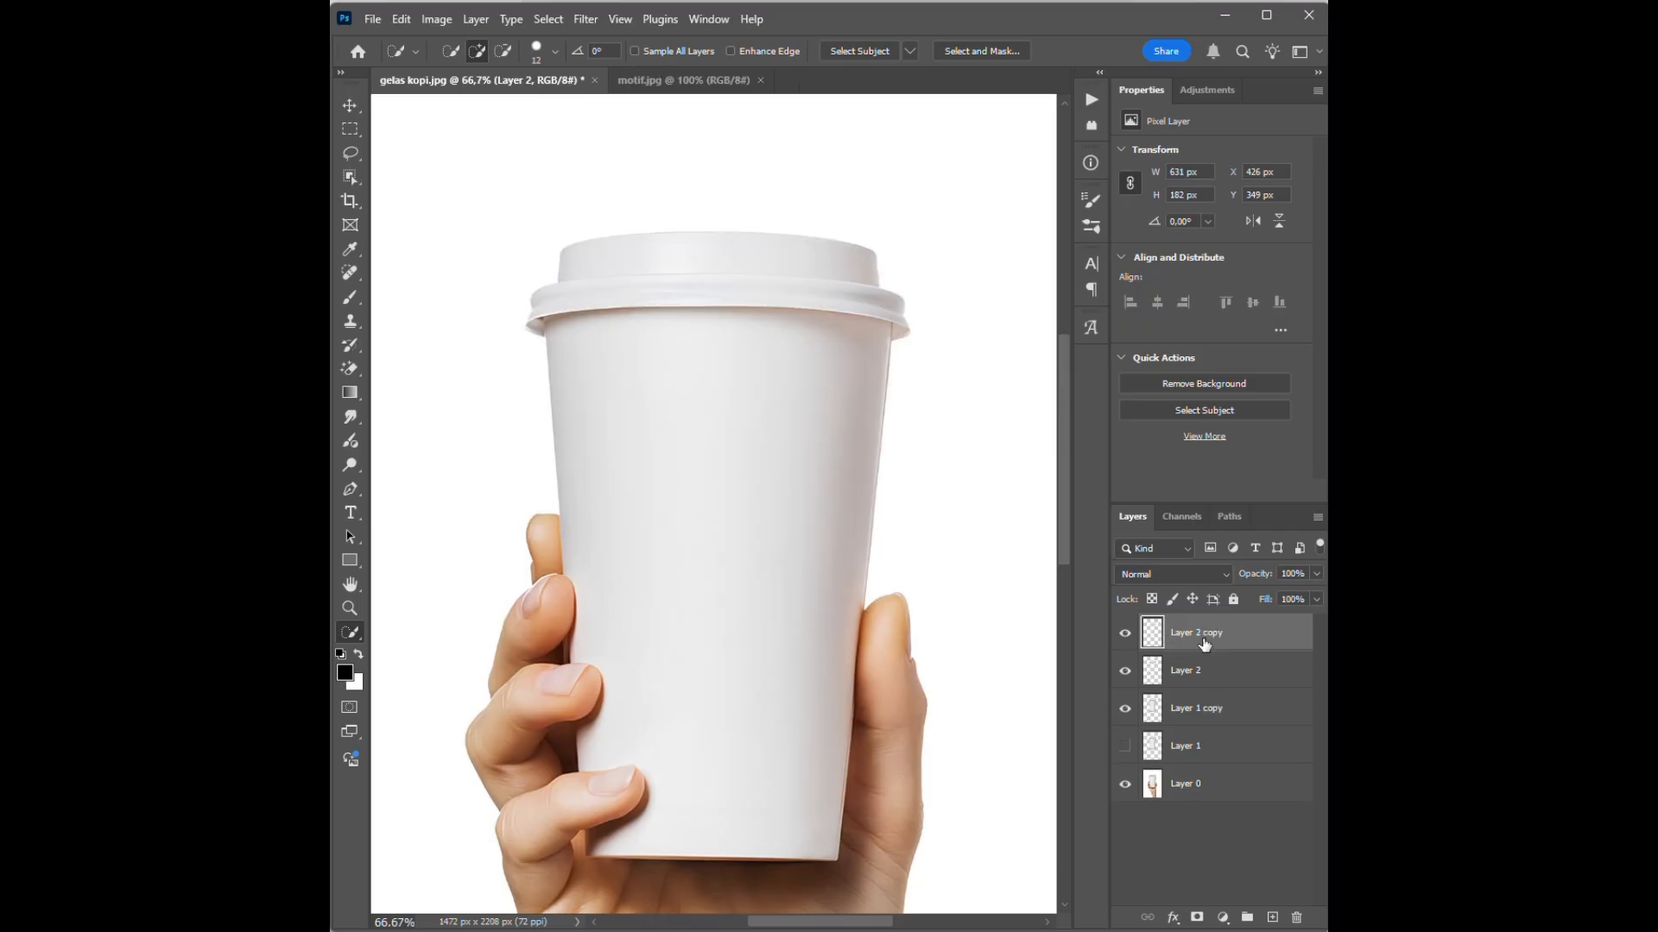
Rename the upper lid layer tutup1 and the lid layer below it turtup 2
double_click(1189, 633)
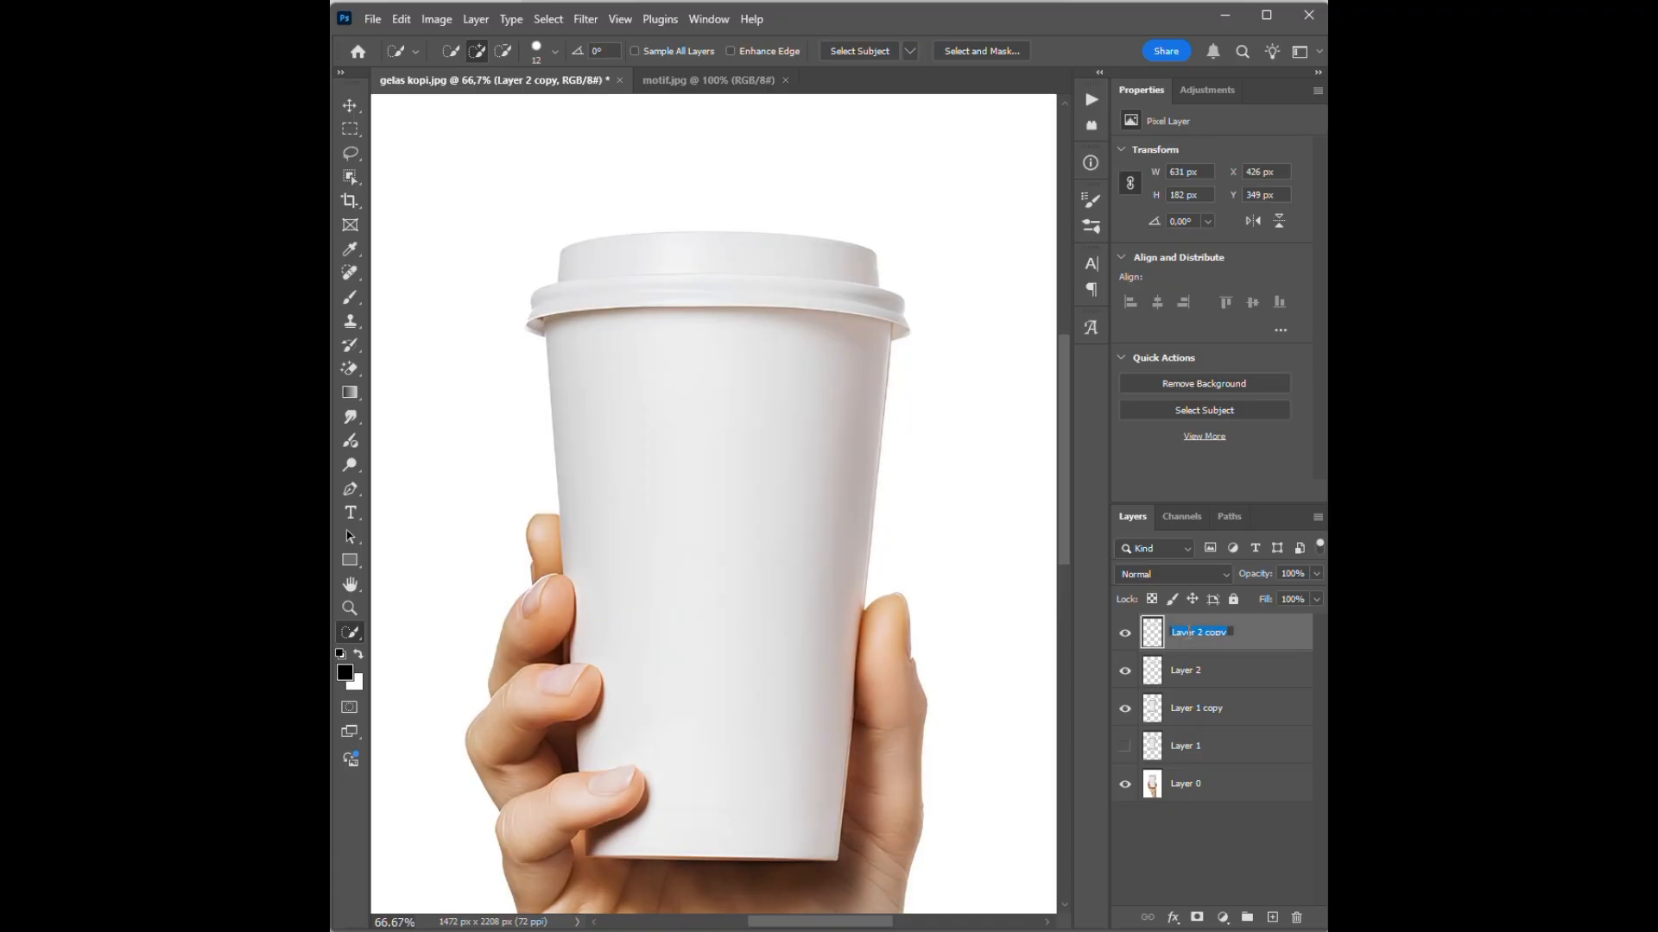
type("tutup1")
key("Return")
left_click(1189, 670)
double_click(1187, 670)
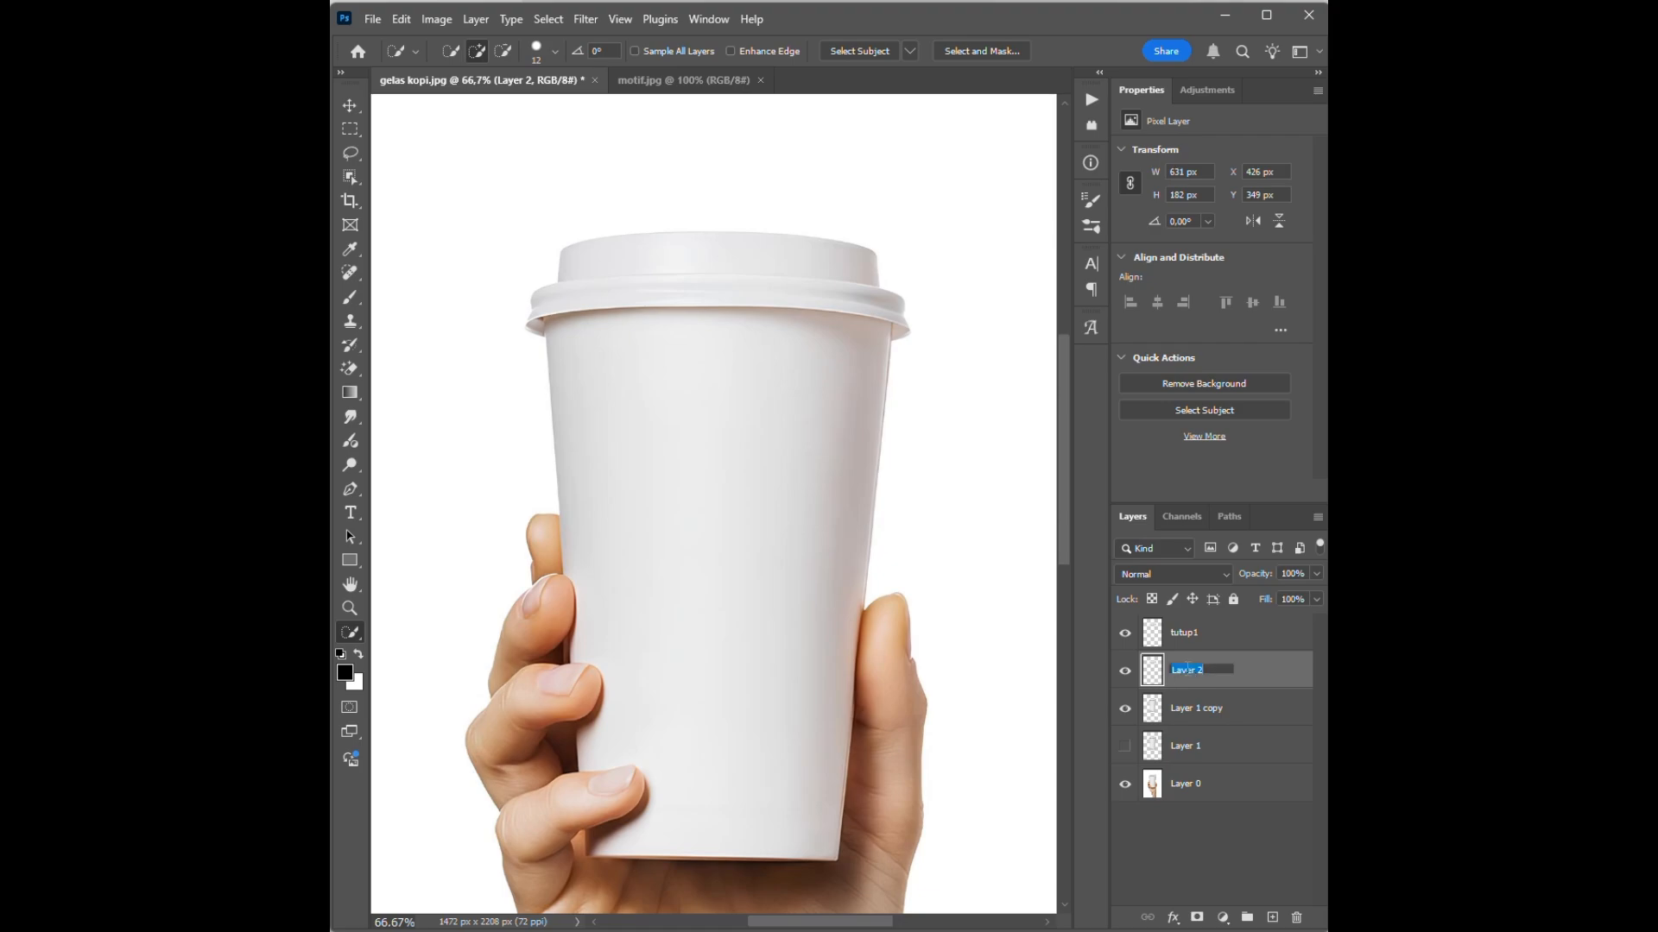
type("turtup")
Rename the upper cup layer gelas 1, then show the hidden cup layer beneath it and rename that gelas 2
double_click(1207, 708)
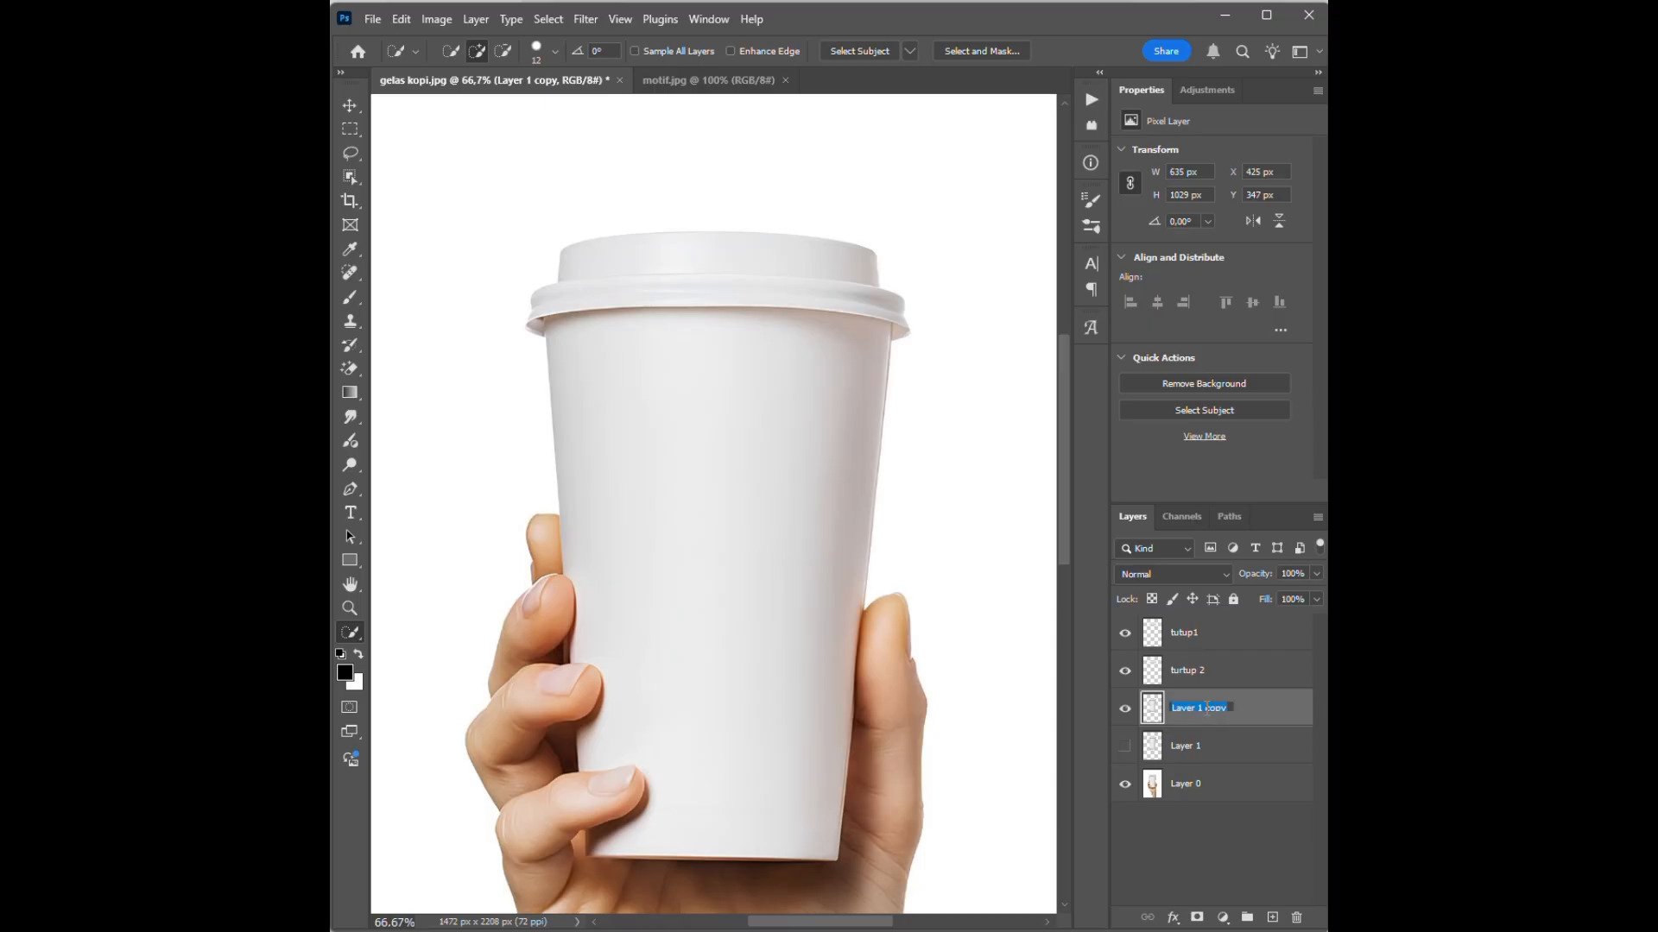
type("c")
type("elas 1")
left_click(1125, 746)
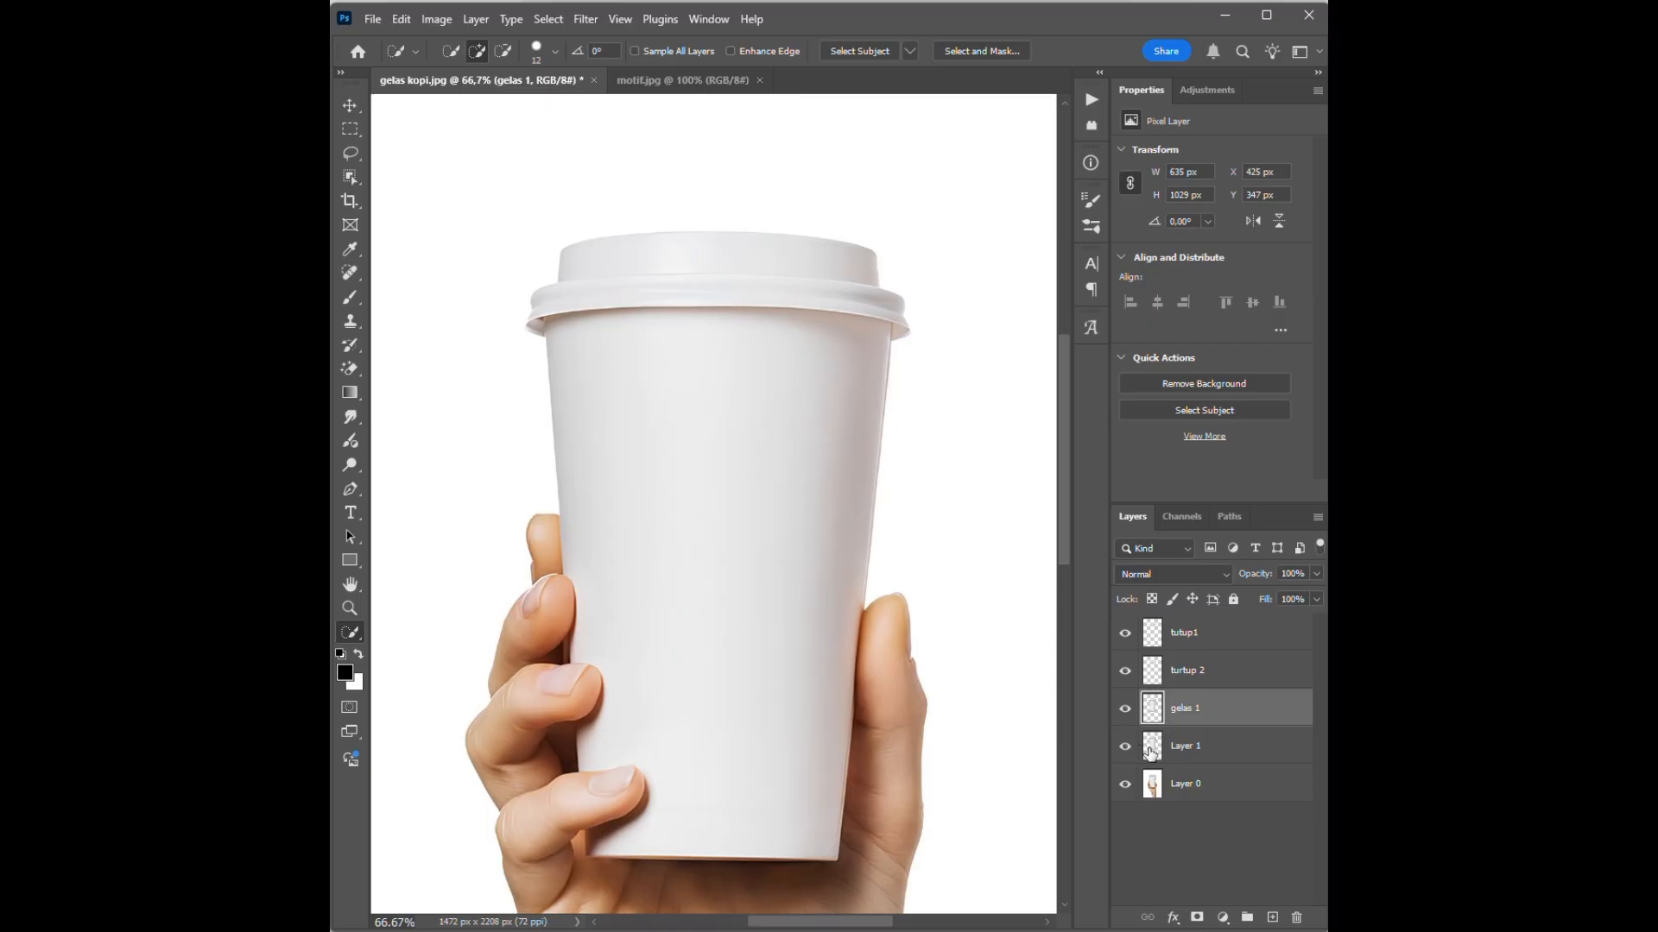
left_click(1186, 749)
double_click(1187, 748)
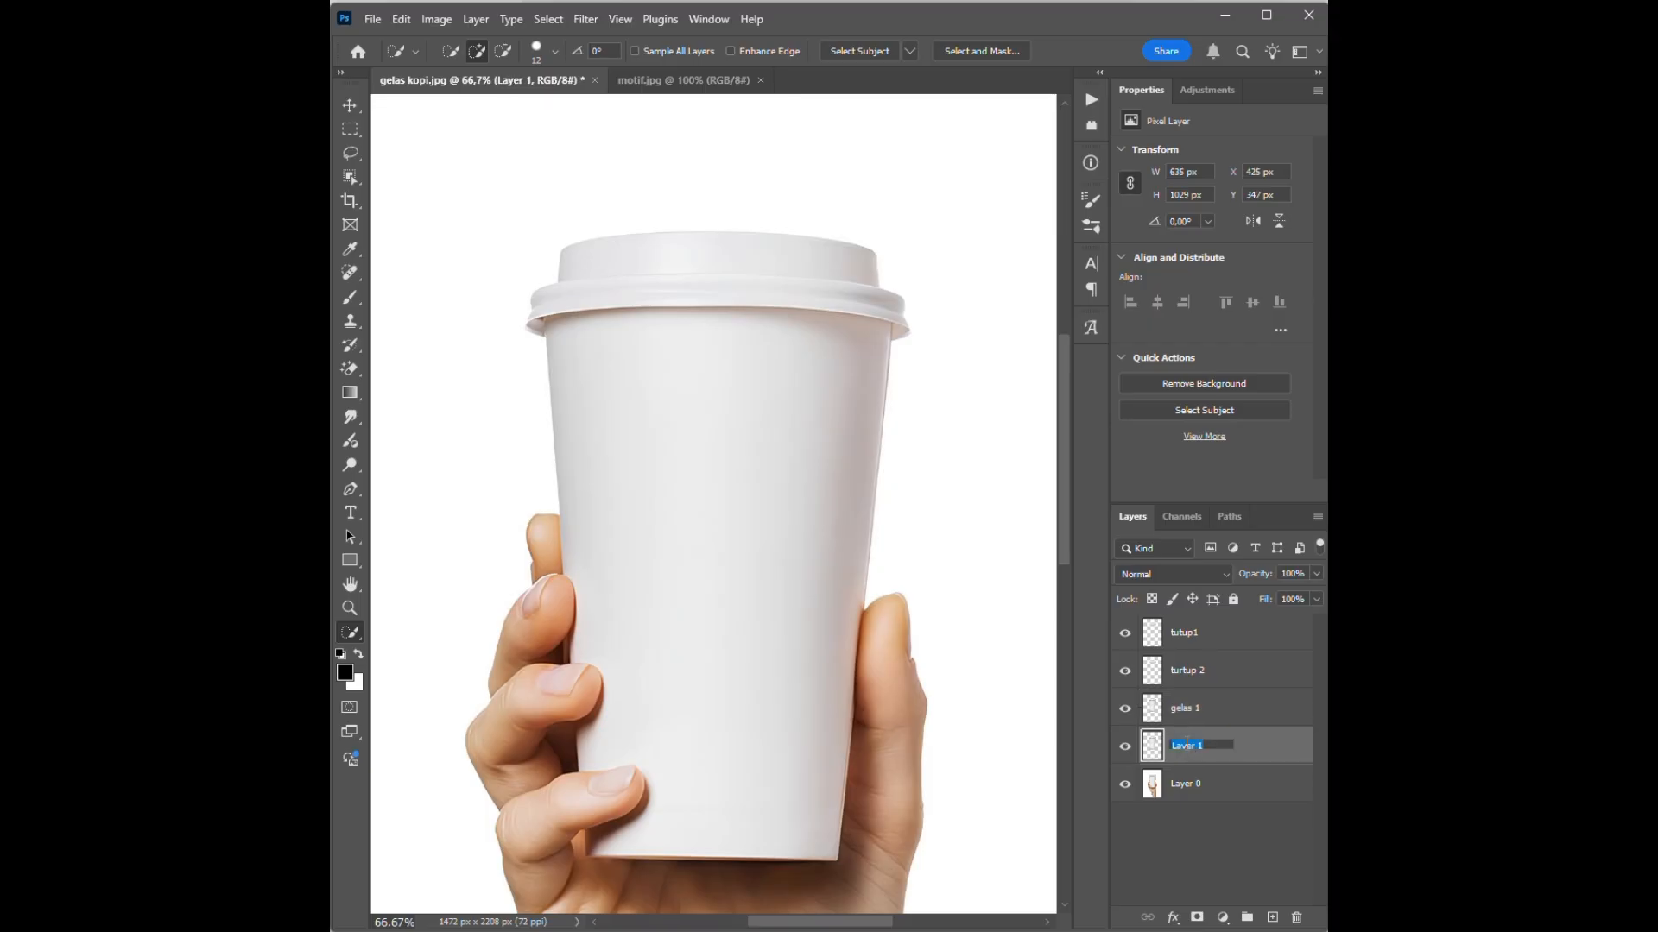
type("c")
Set the blend mode of the tutup1 and gelas 1 layers to Multiply
left_click(1208, 633)
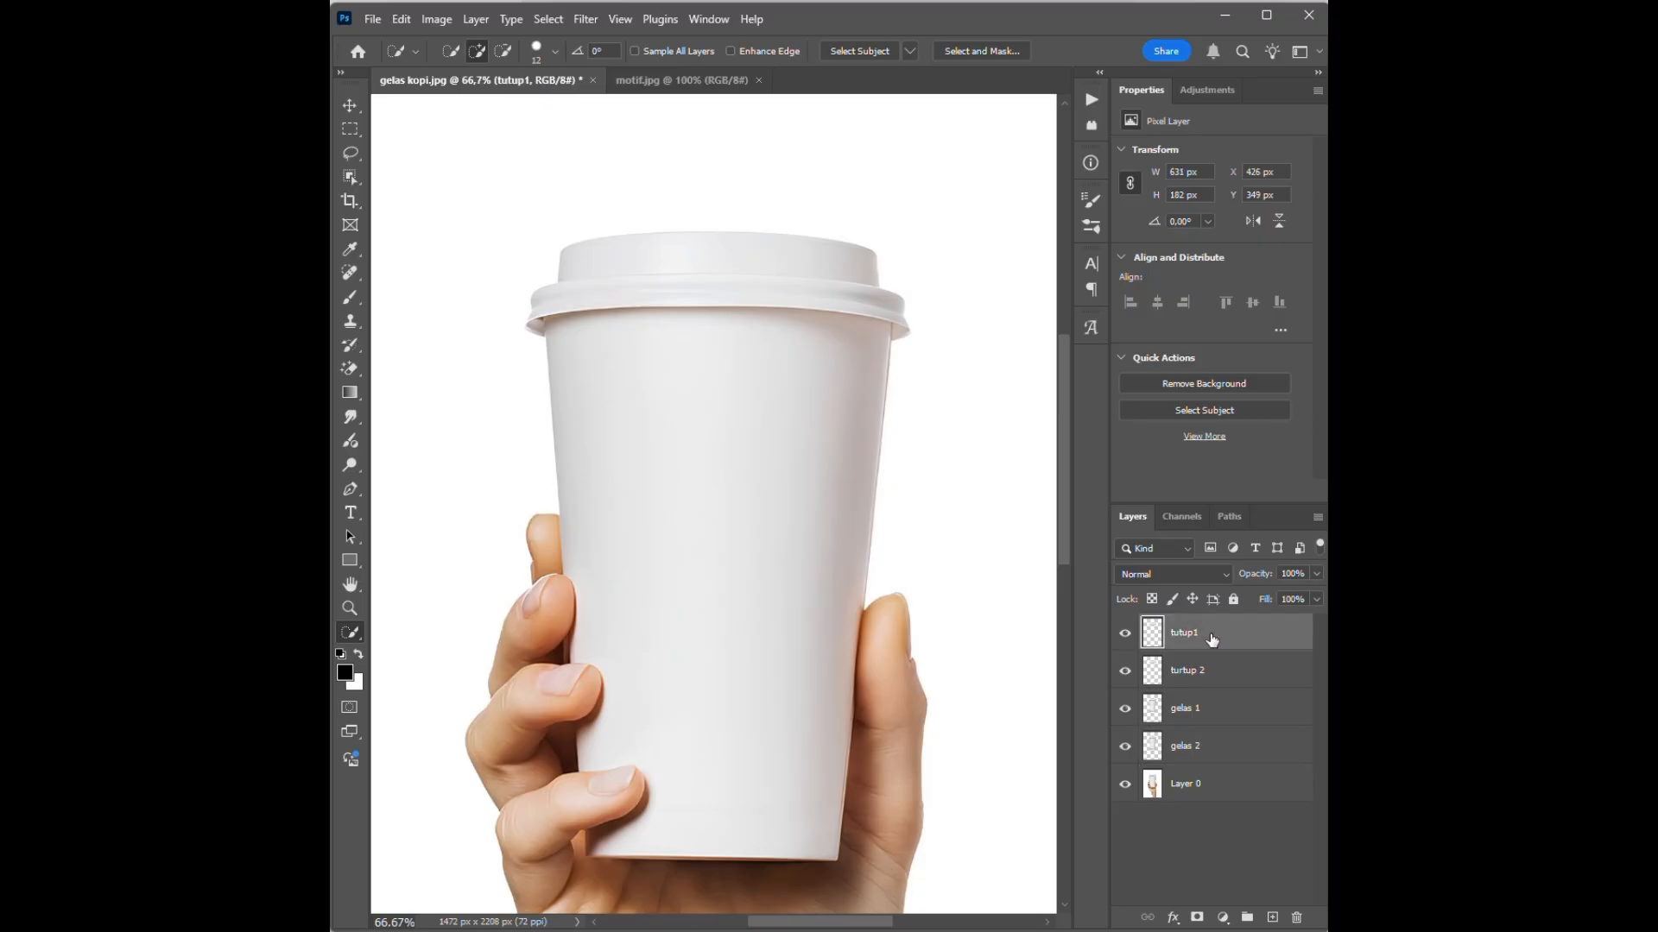
left_click(1226, 573)
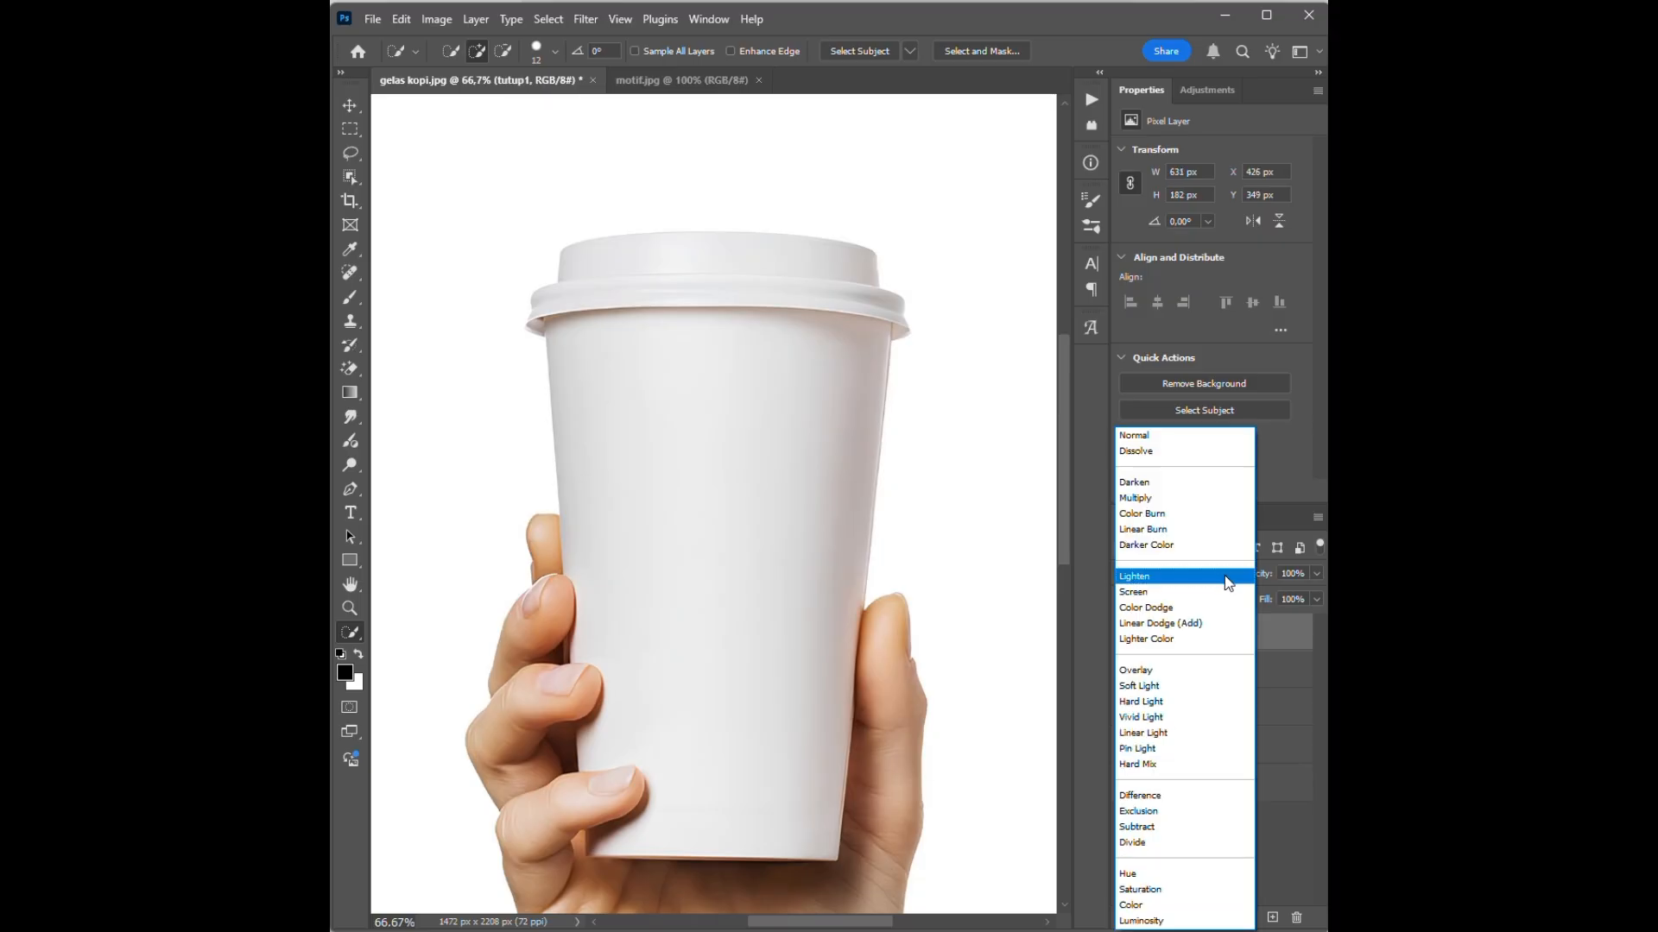
left_click(1144, 498)
left_click(1239, 715)
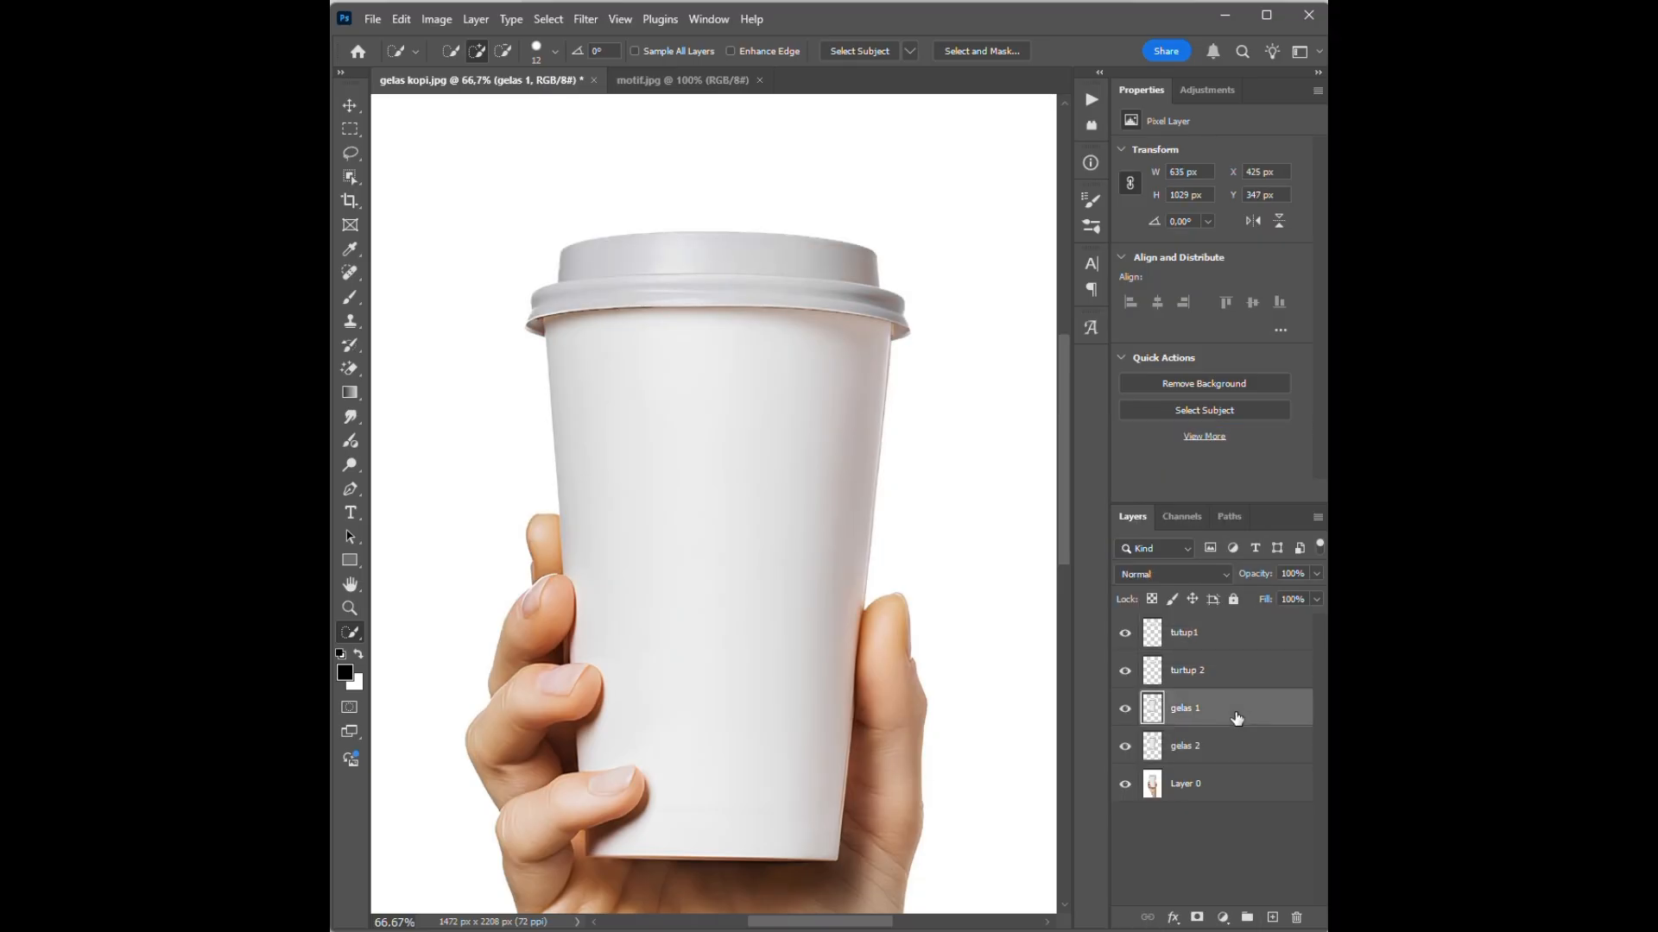
left_click(1220, 570)
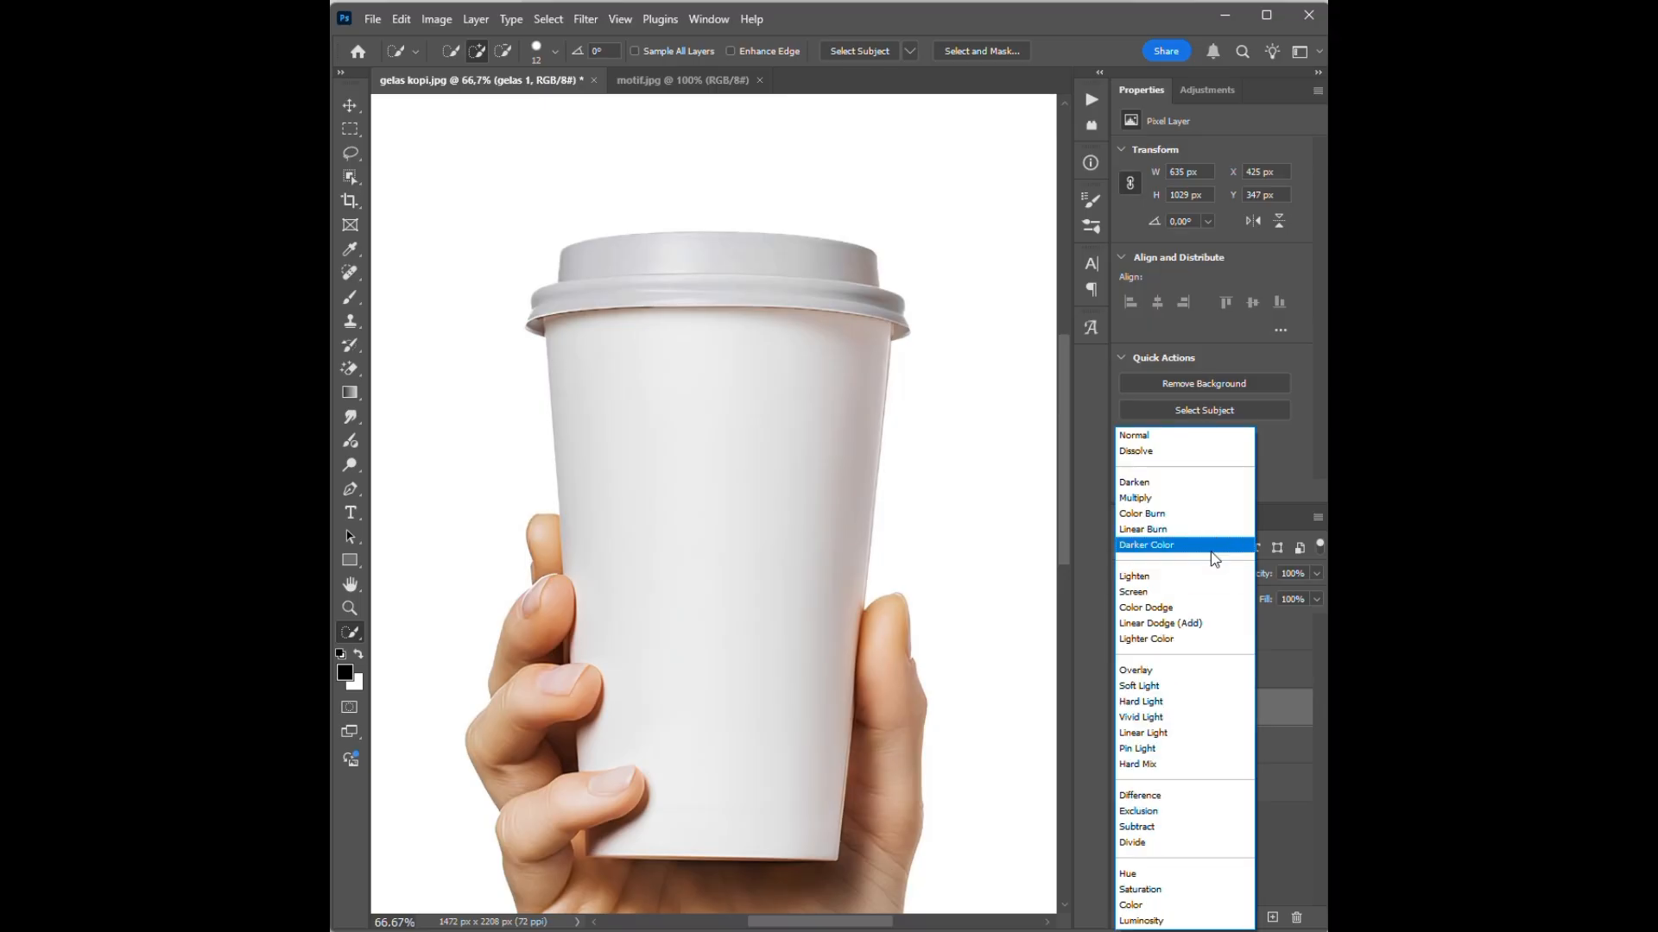
left_click(1162, 496)
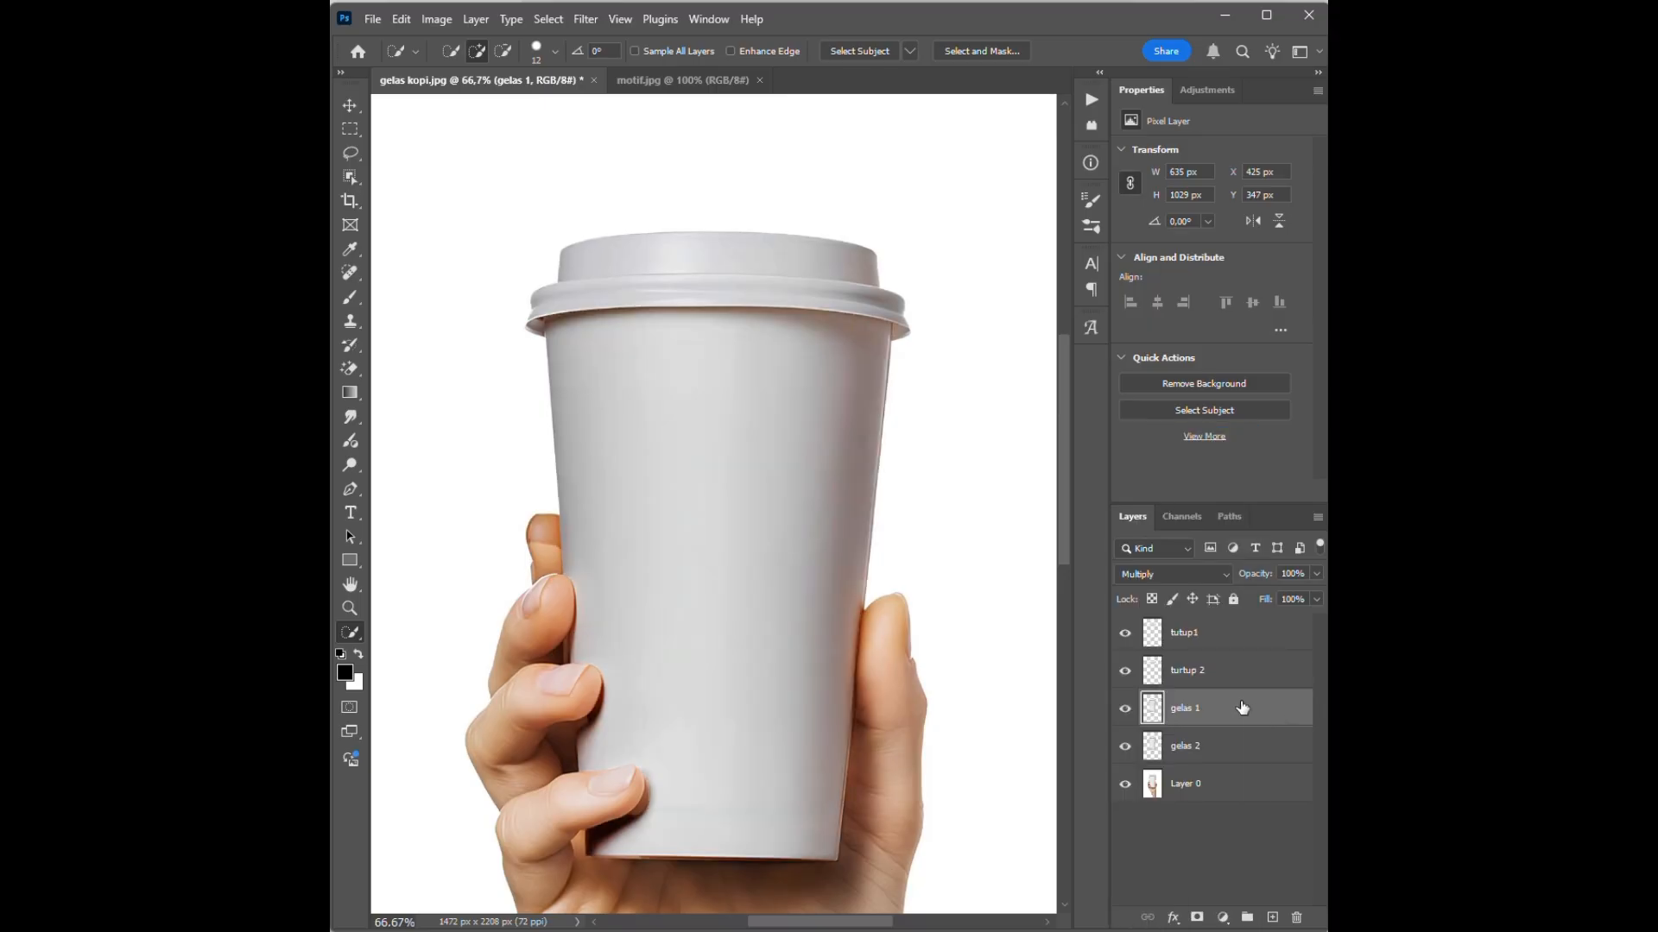
Add a Color Overlay effect to the turtup 2 lid layer
left_click(1208, 673)
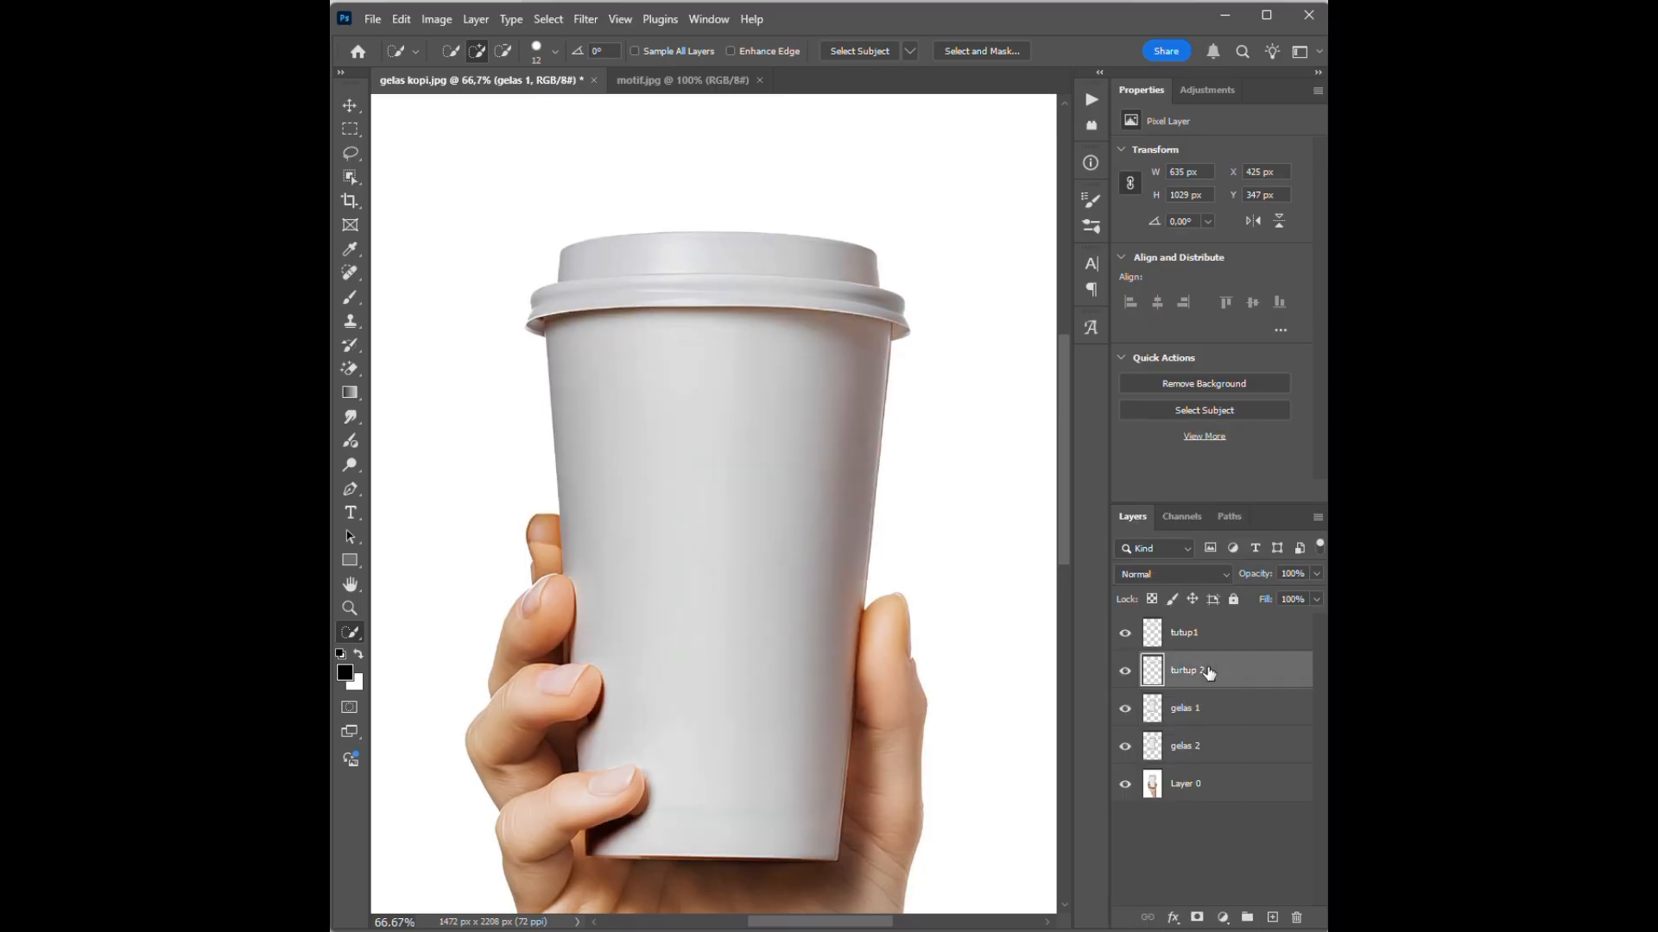
left_click(1173, 918)
left_click(1213, 842)
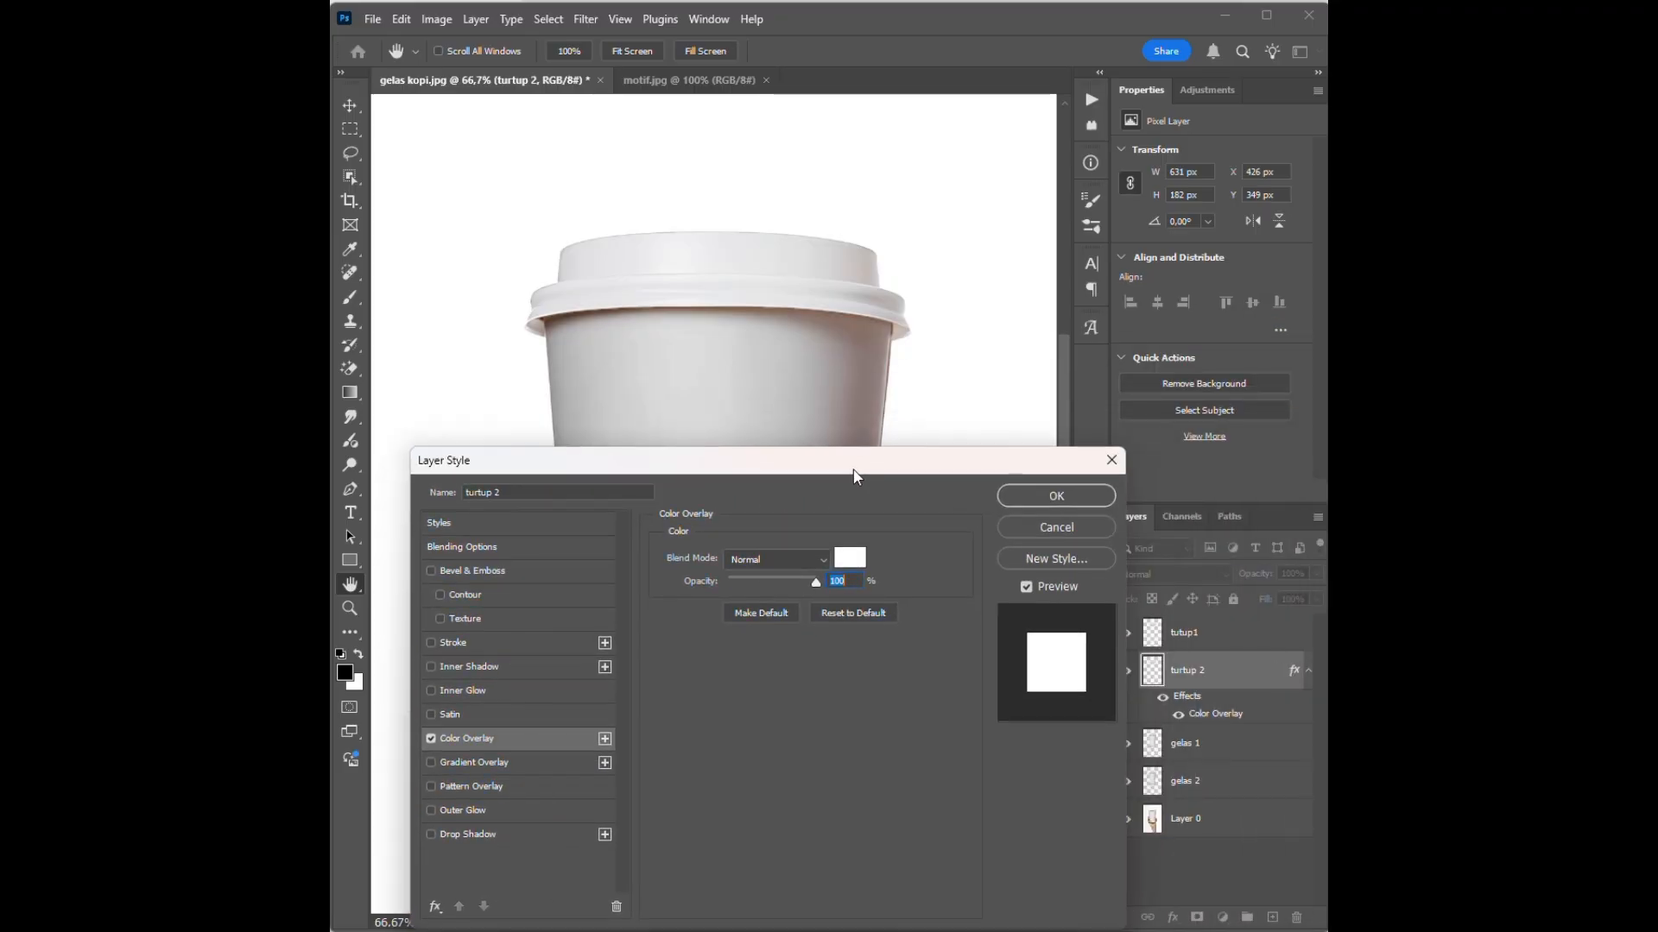
Set the lid's overlay color to a soft yellow, about R 223, G 201, B 113, and apply the layer style
left_click(850, 558)
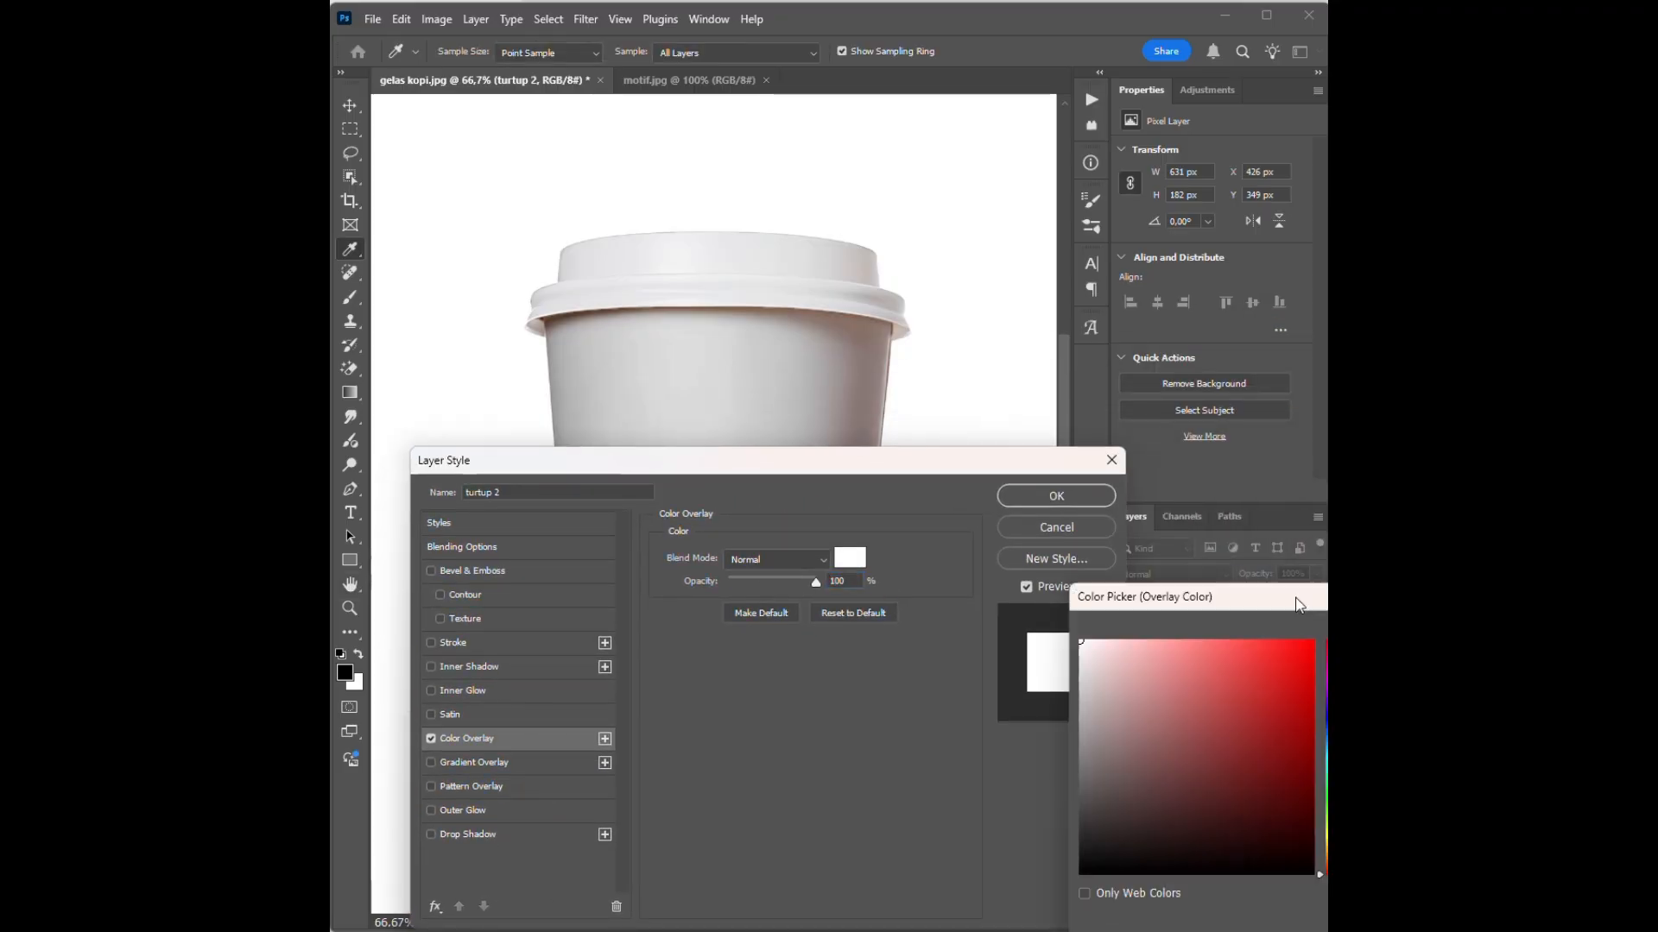
left_click_drag(734, 694, 745, 745)
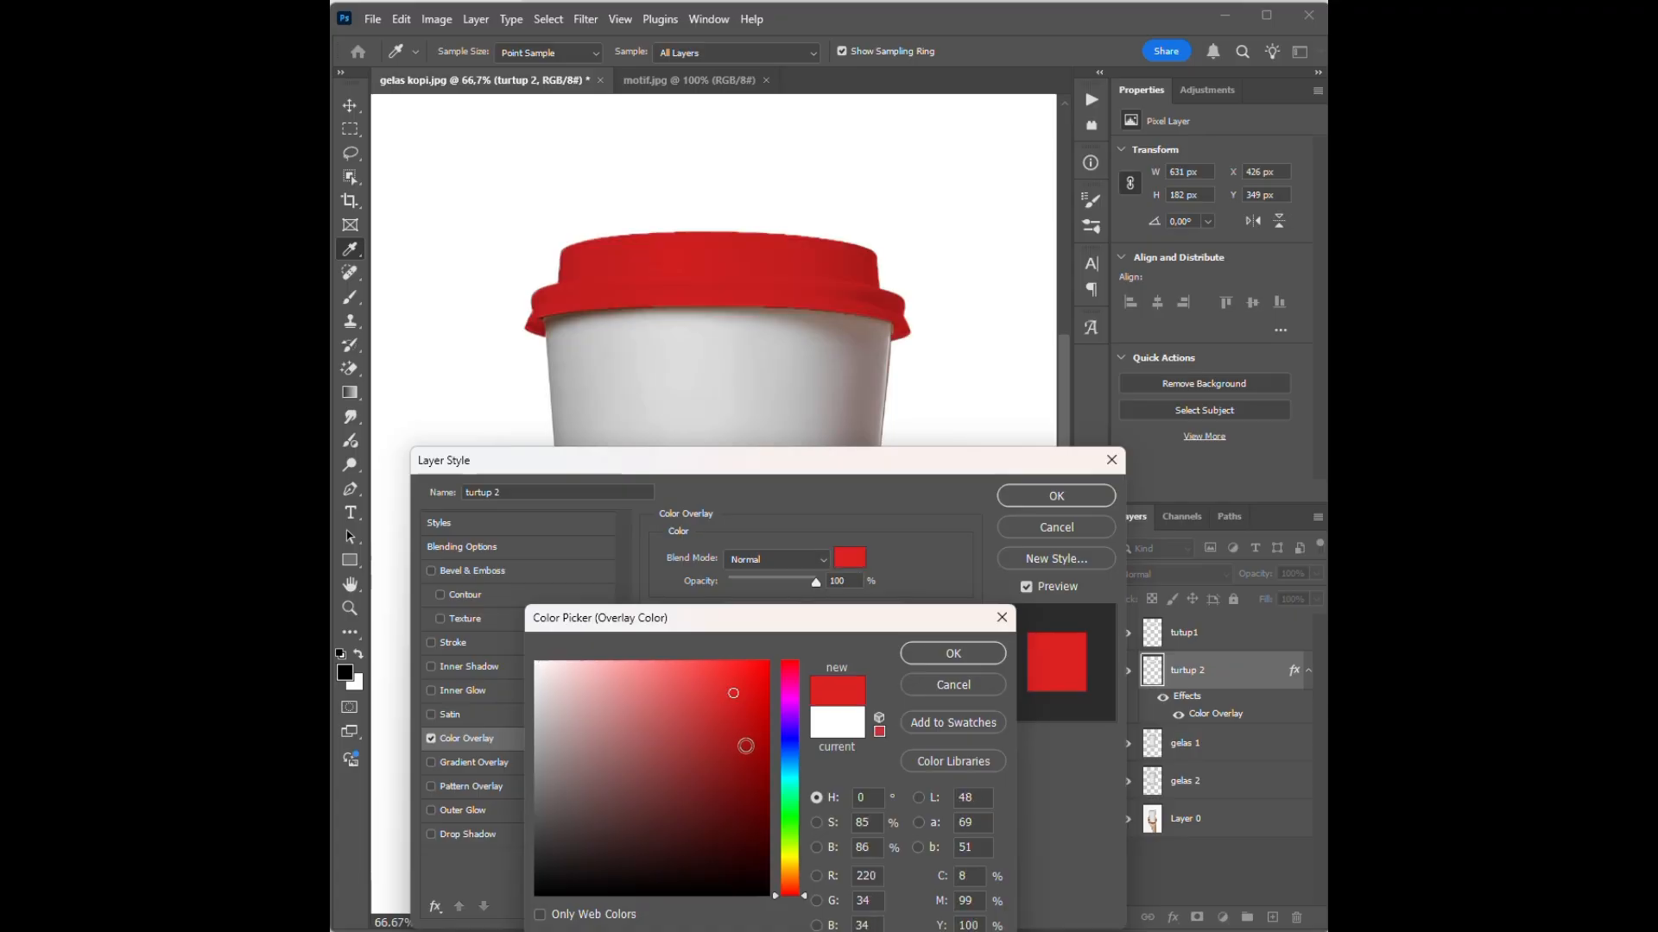
left_click(789, 864)
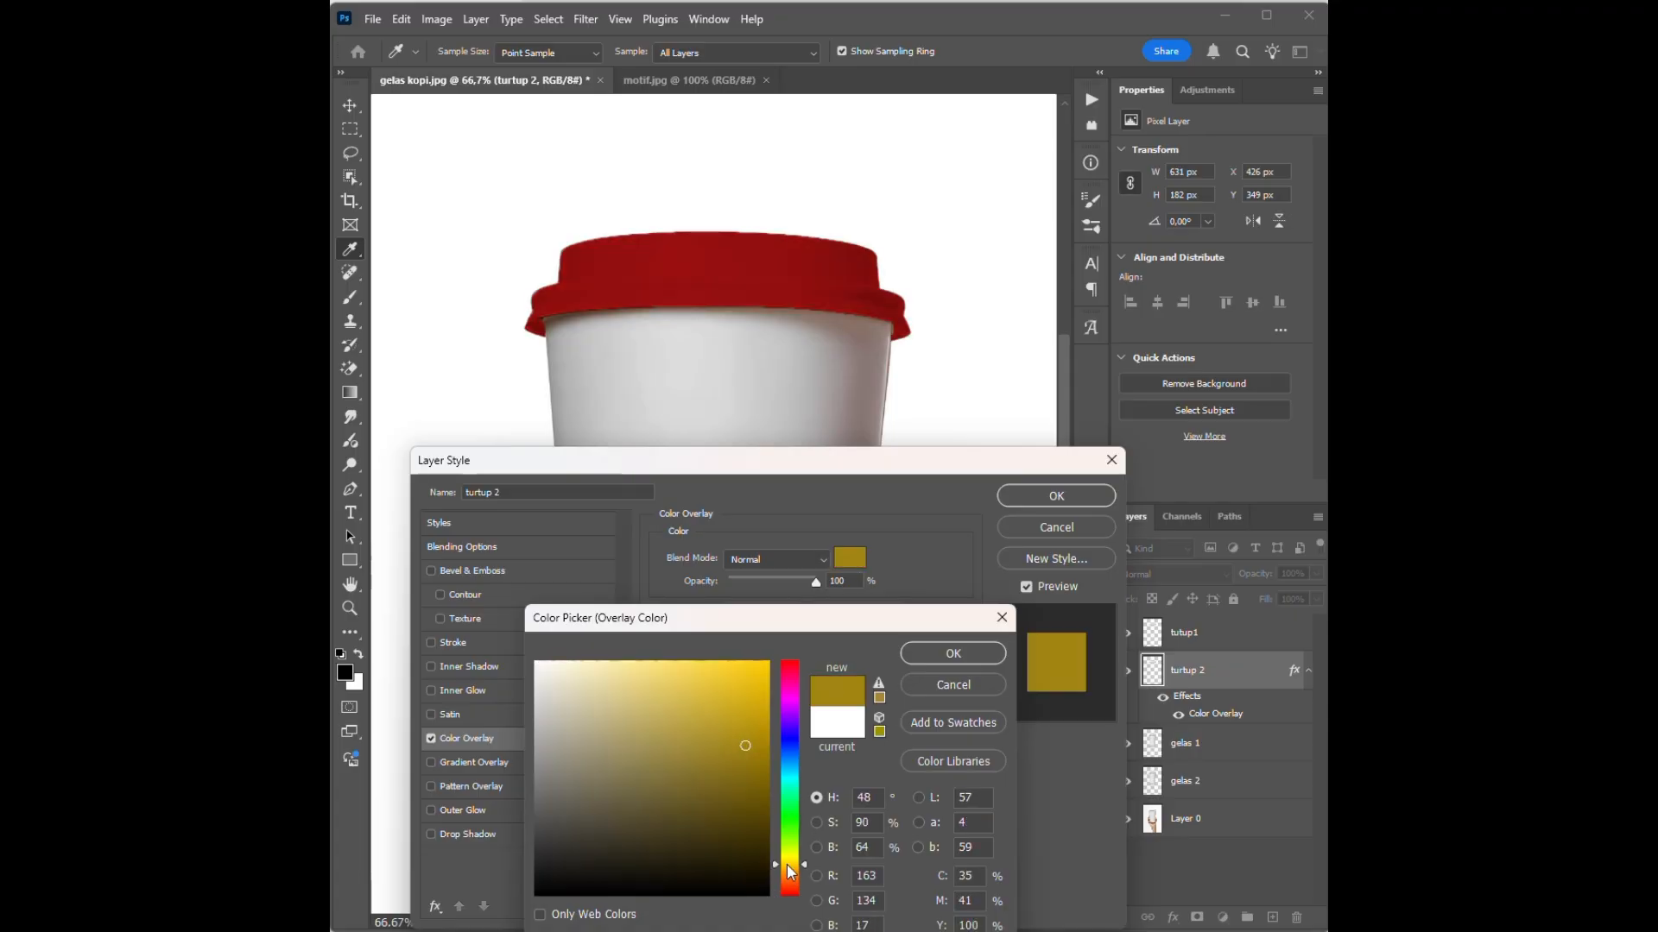
left_click(720, 809)
left_click(647, 777)
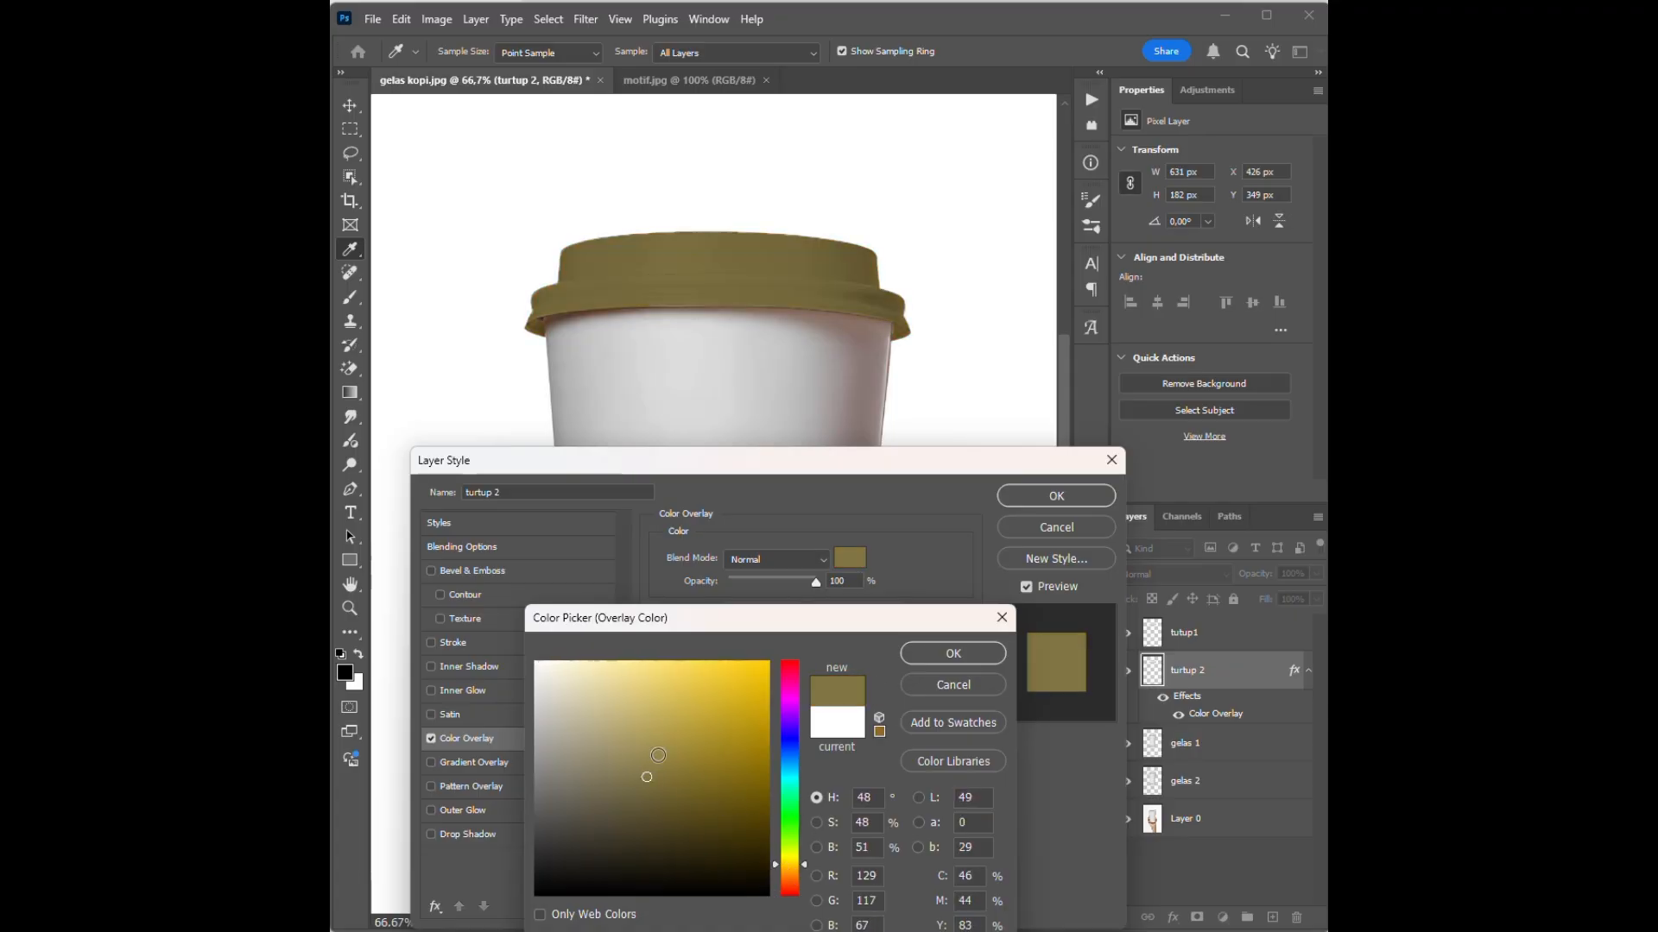
left_click(652, 744)
left_click(721, 718)
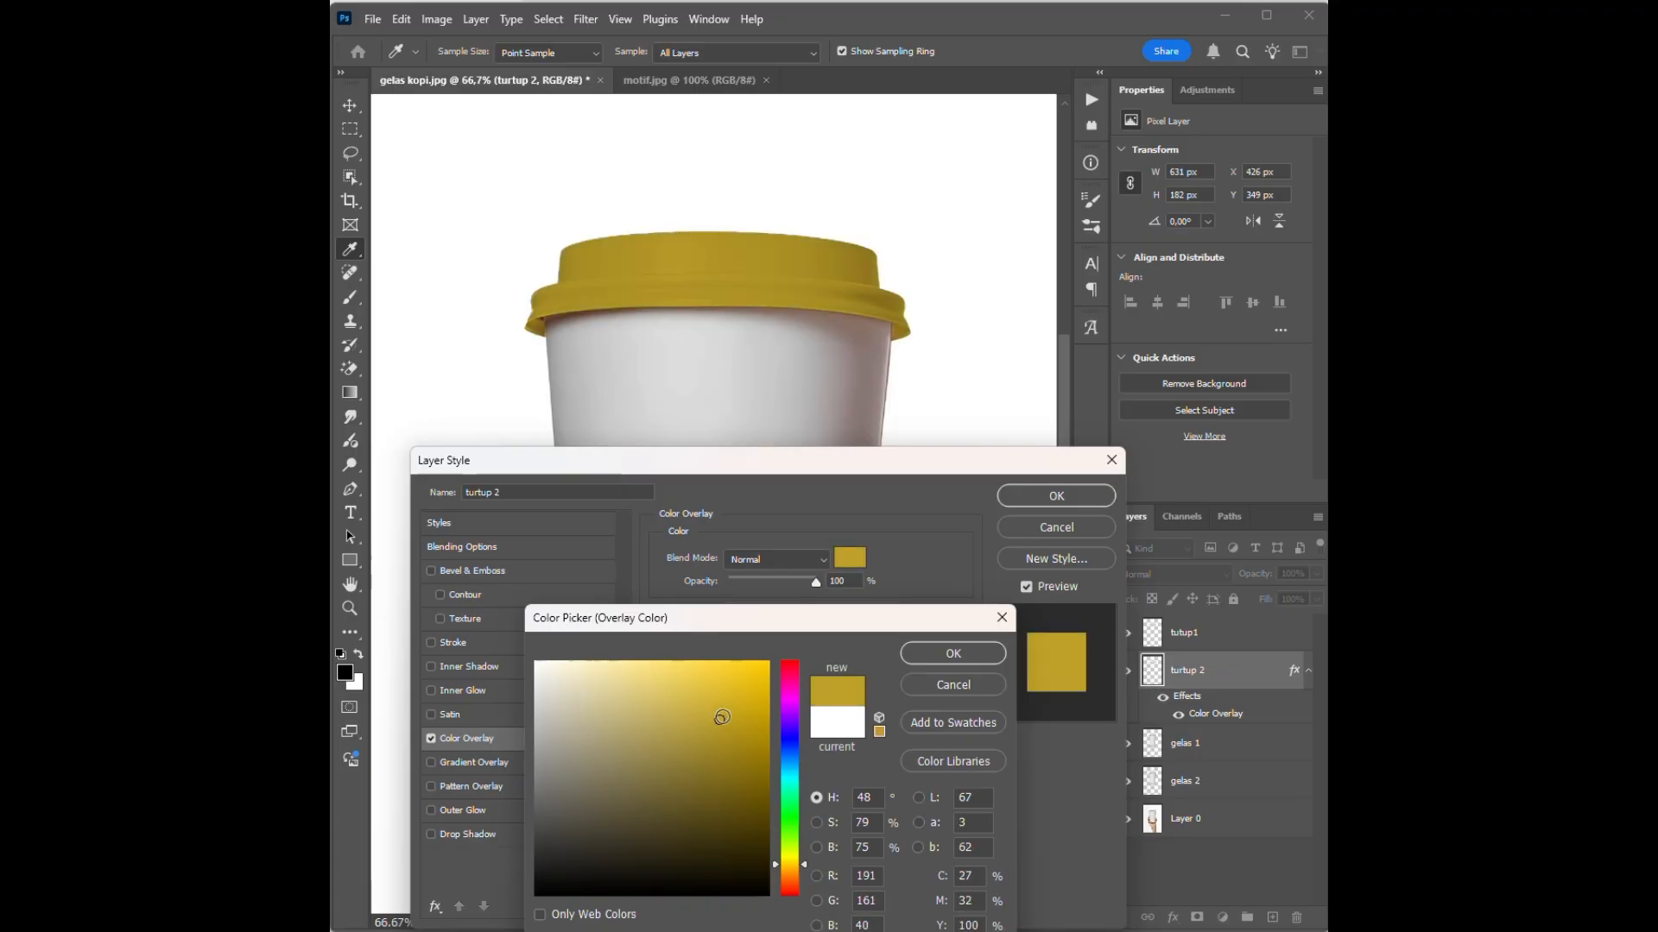
left_click(697, 707)
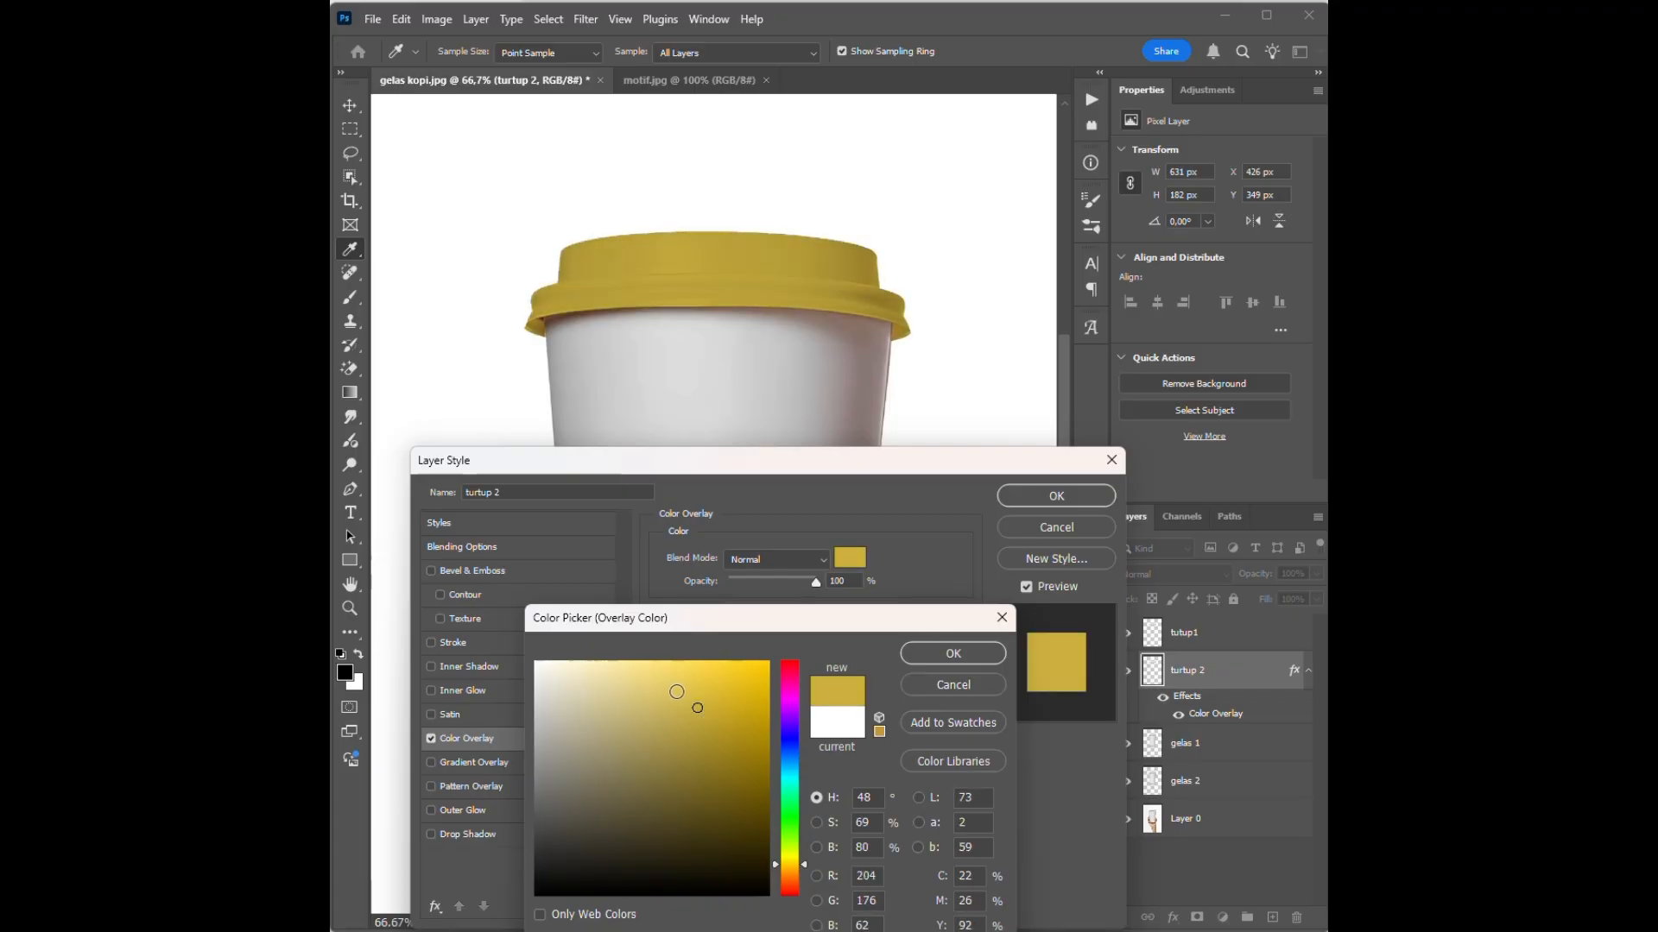
left_click(648, 696)
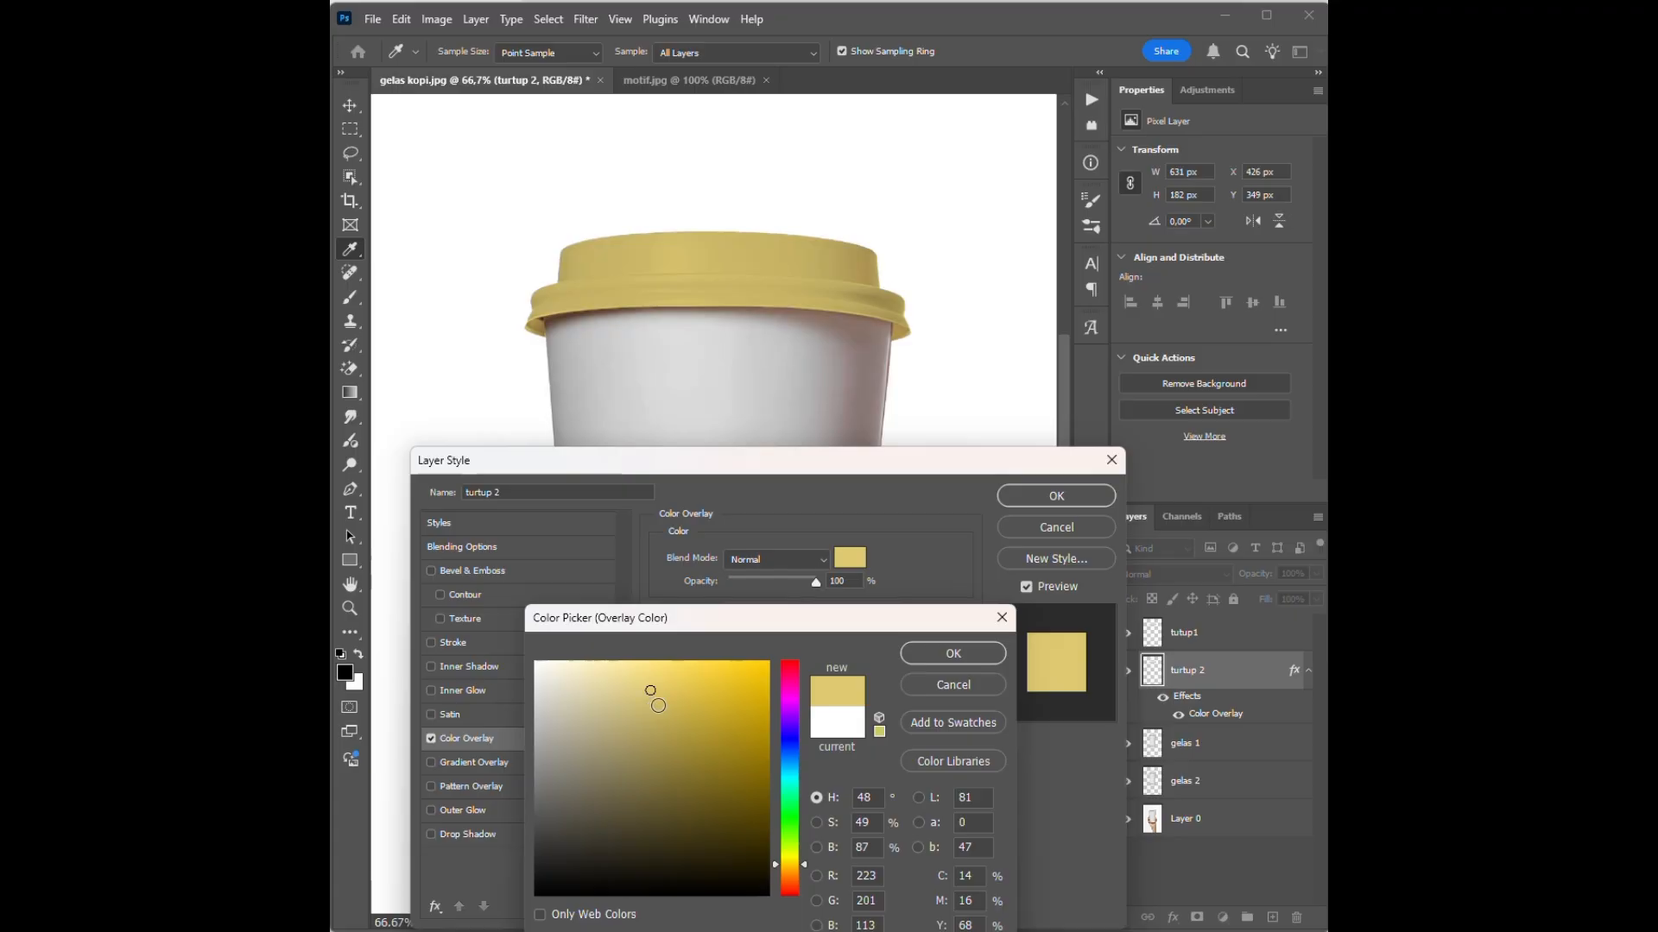
left_click(959, 652)
left_click(1074, 495)
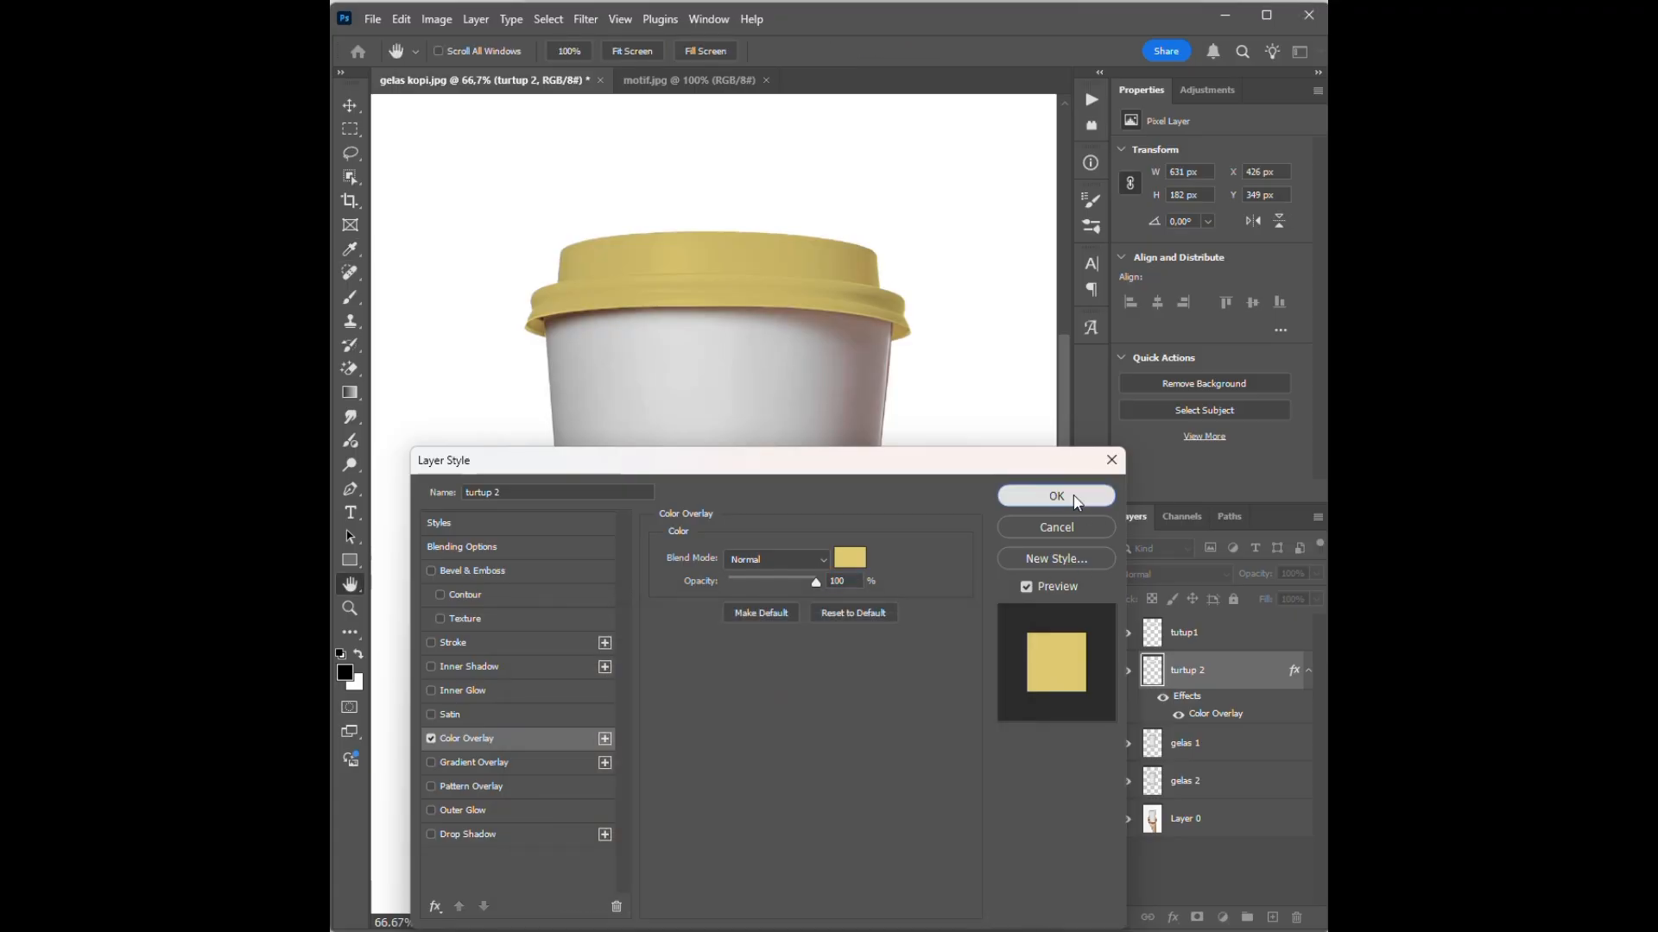
left_click(1191, 751)
left_click(1185, 790)
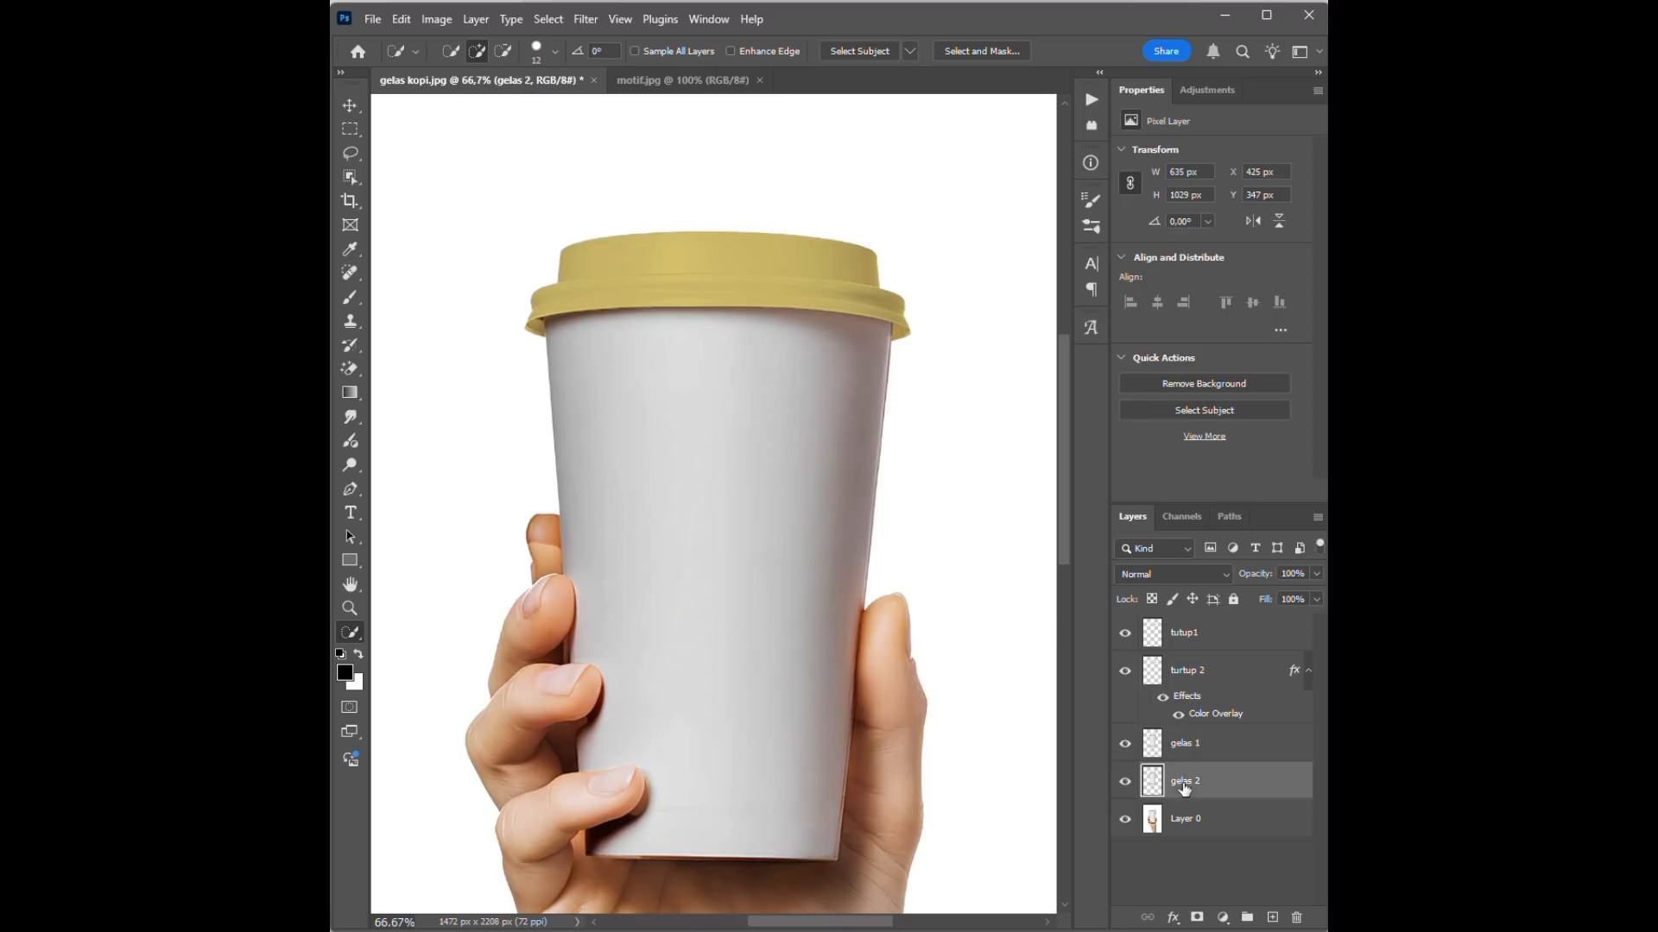
left_click(1172, 917)
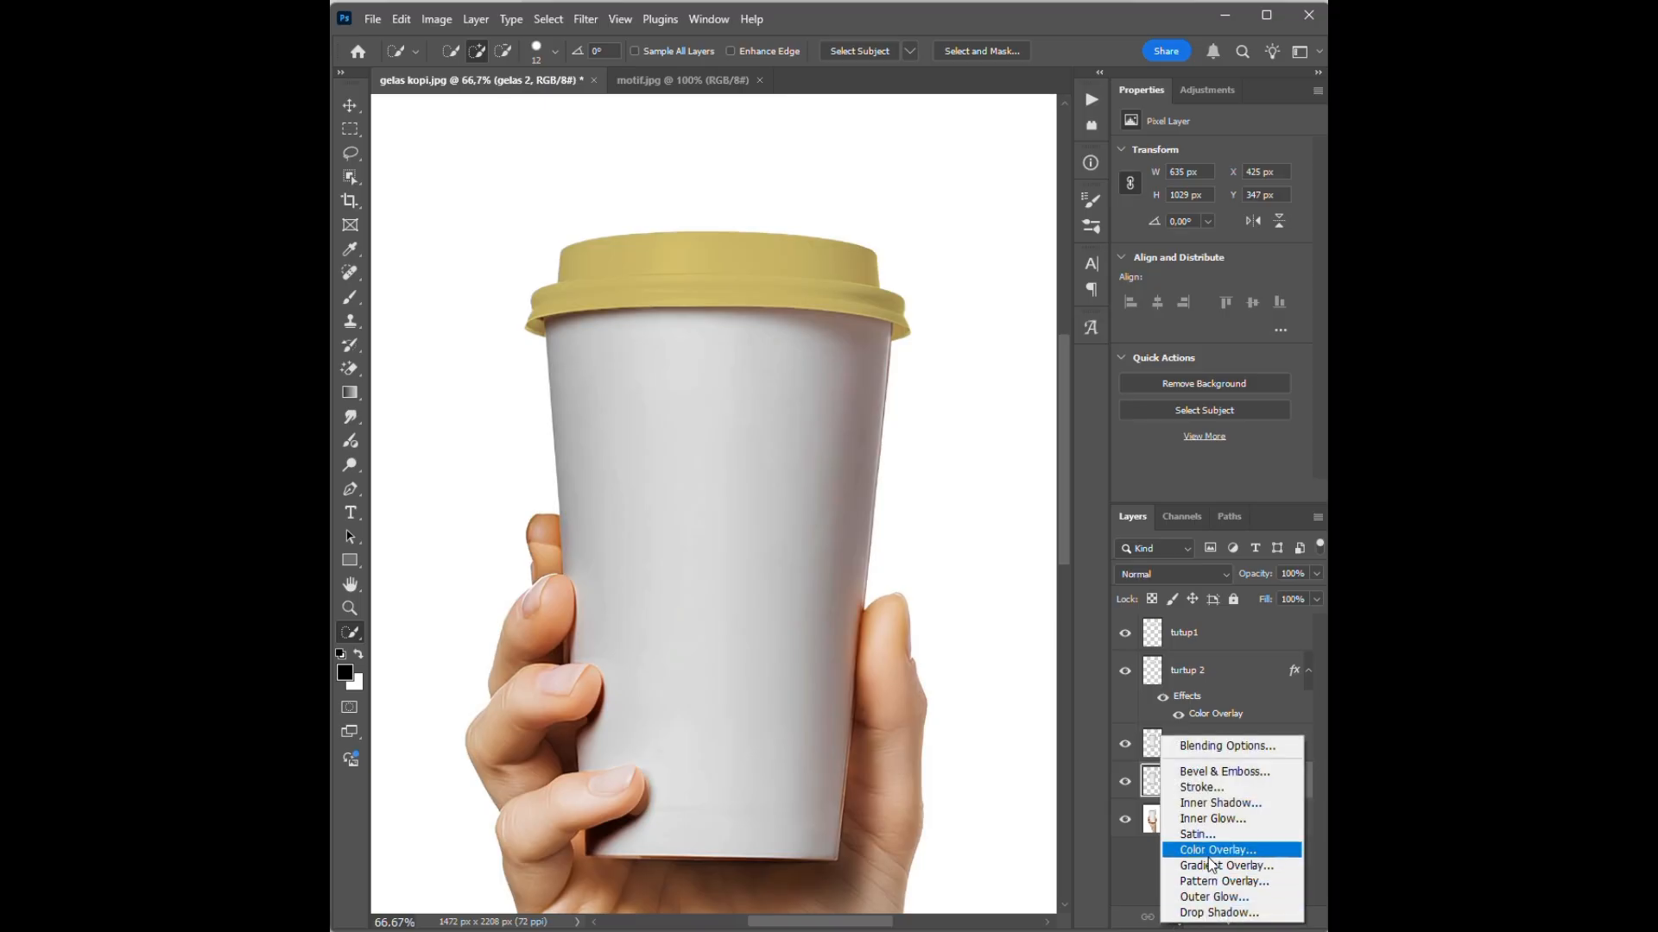
left_click(1217, 850)
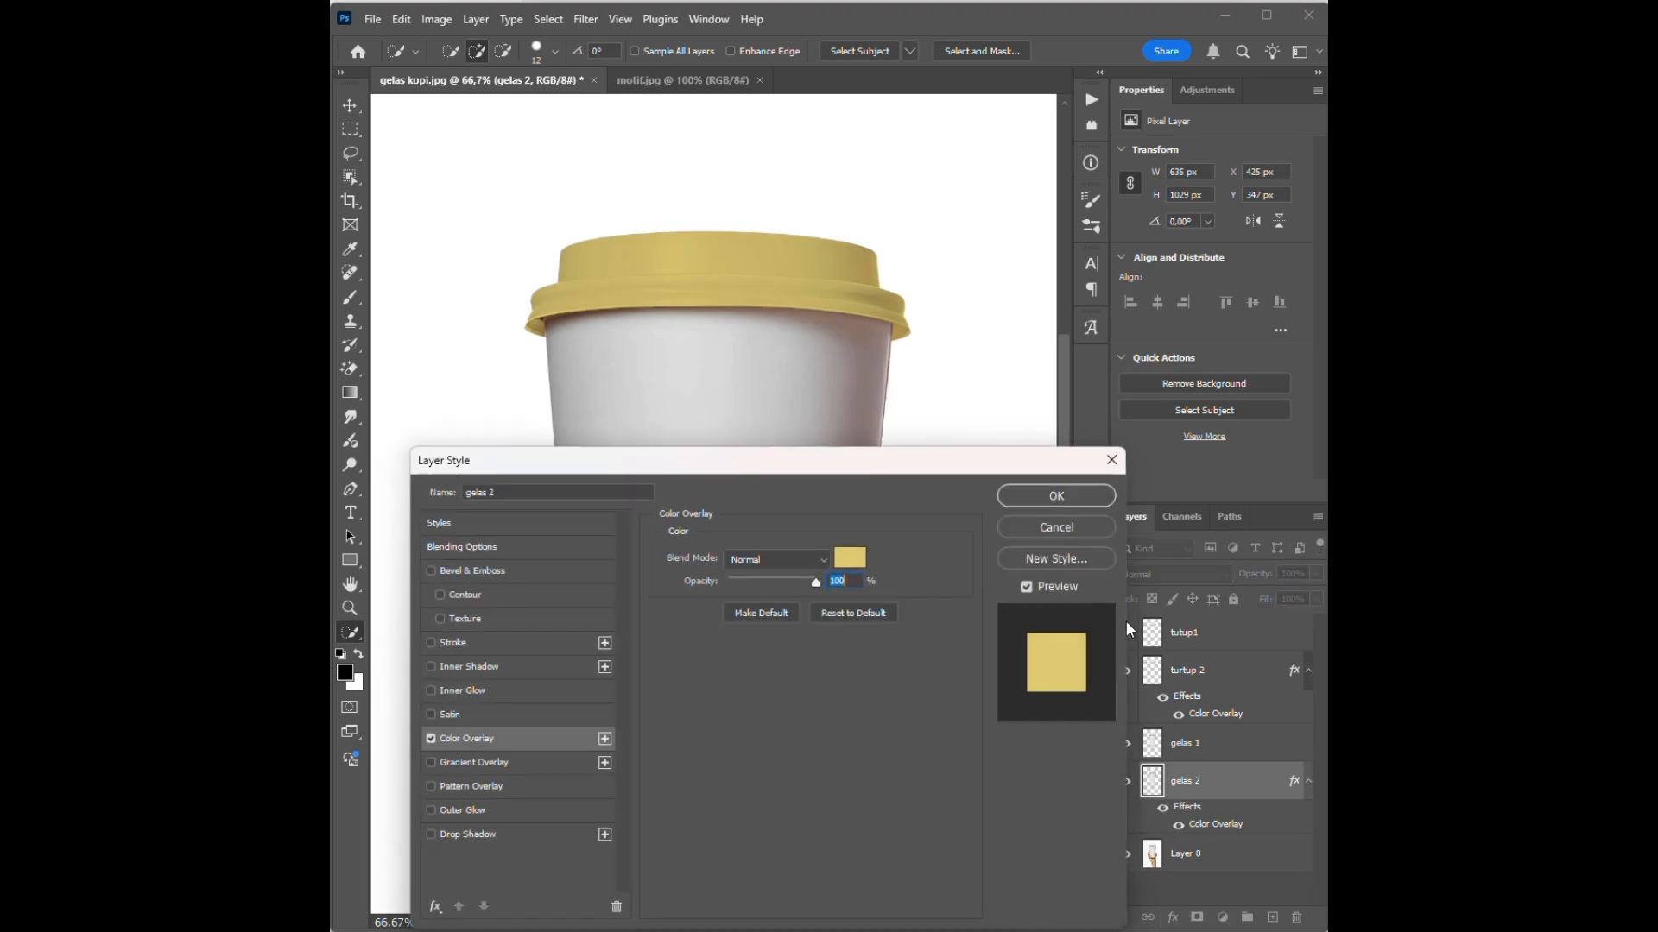
left_click_drag(882, 476, 868, 641)
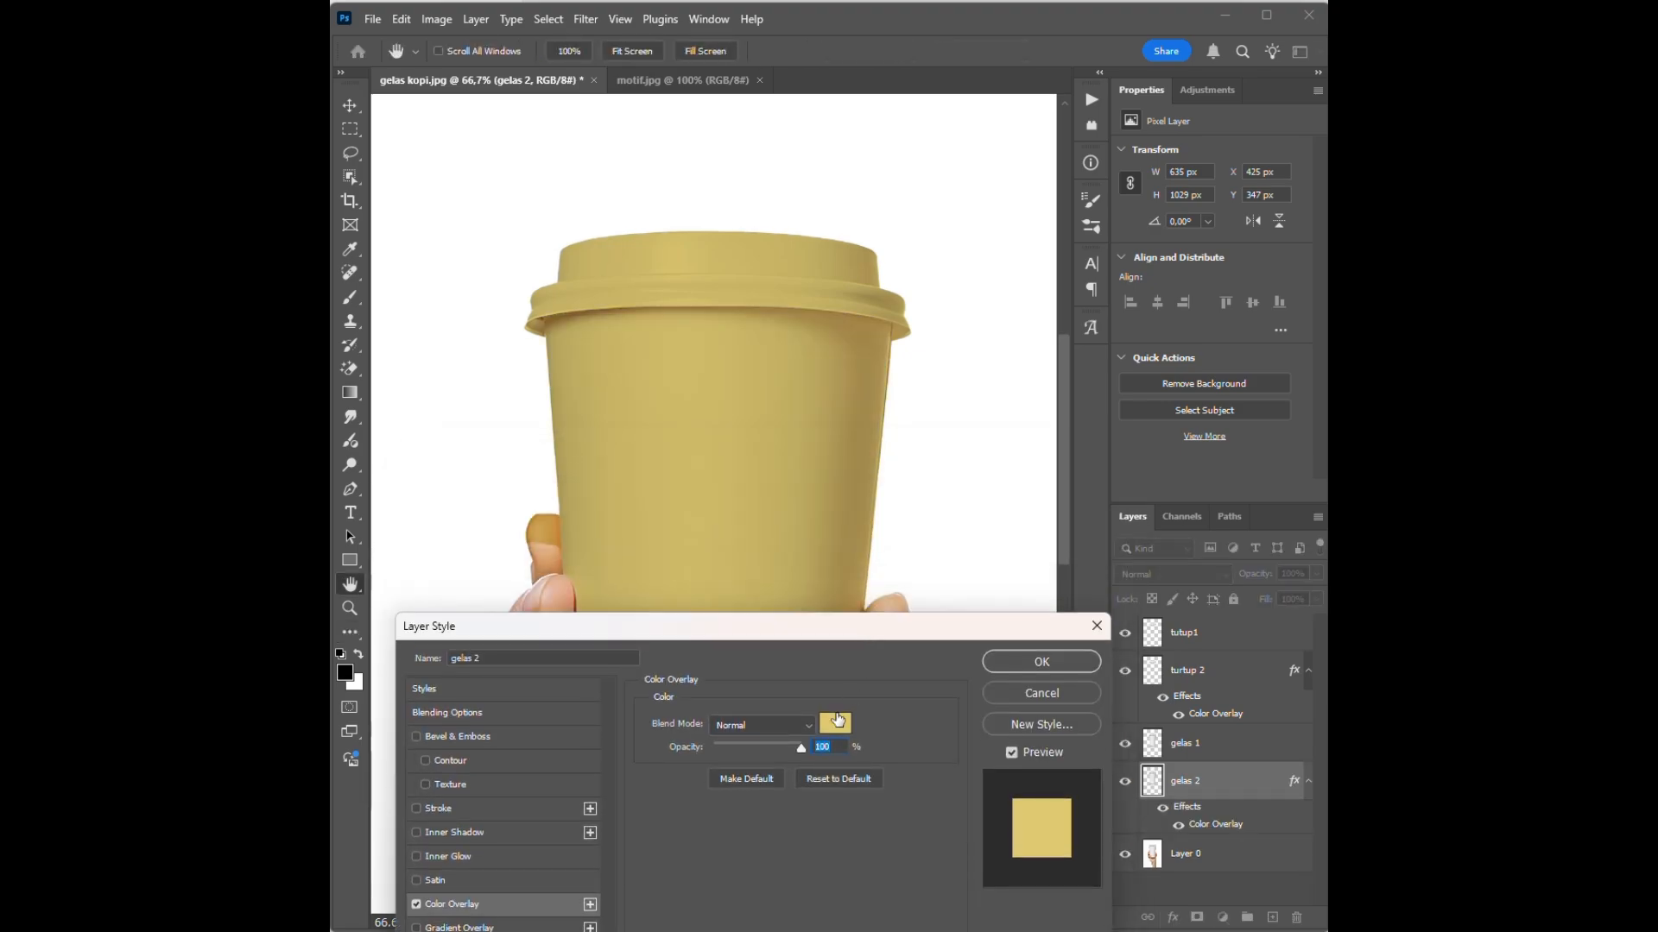
left_click(834, 724)
left_click(684, 735)
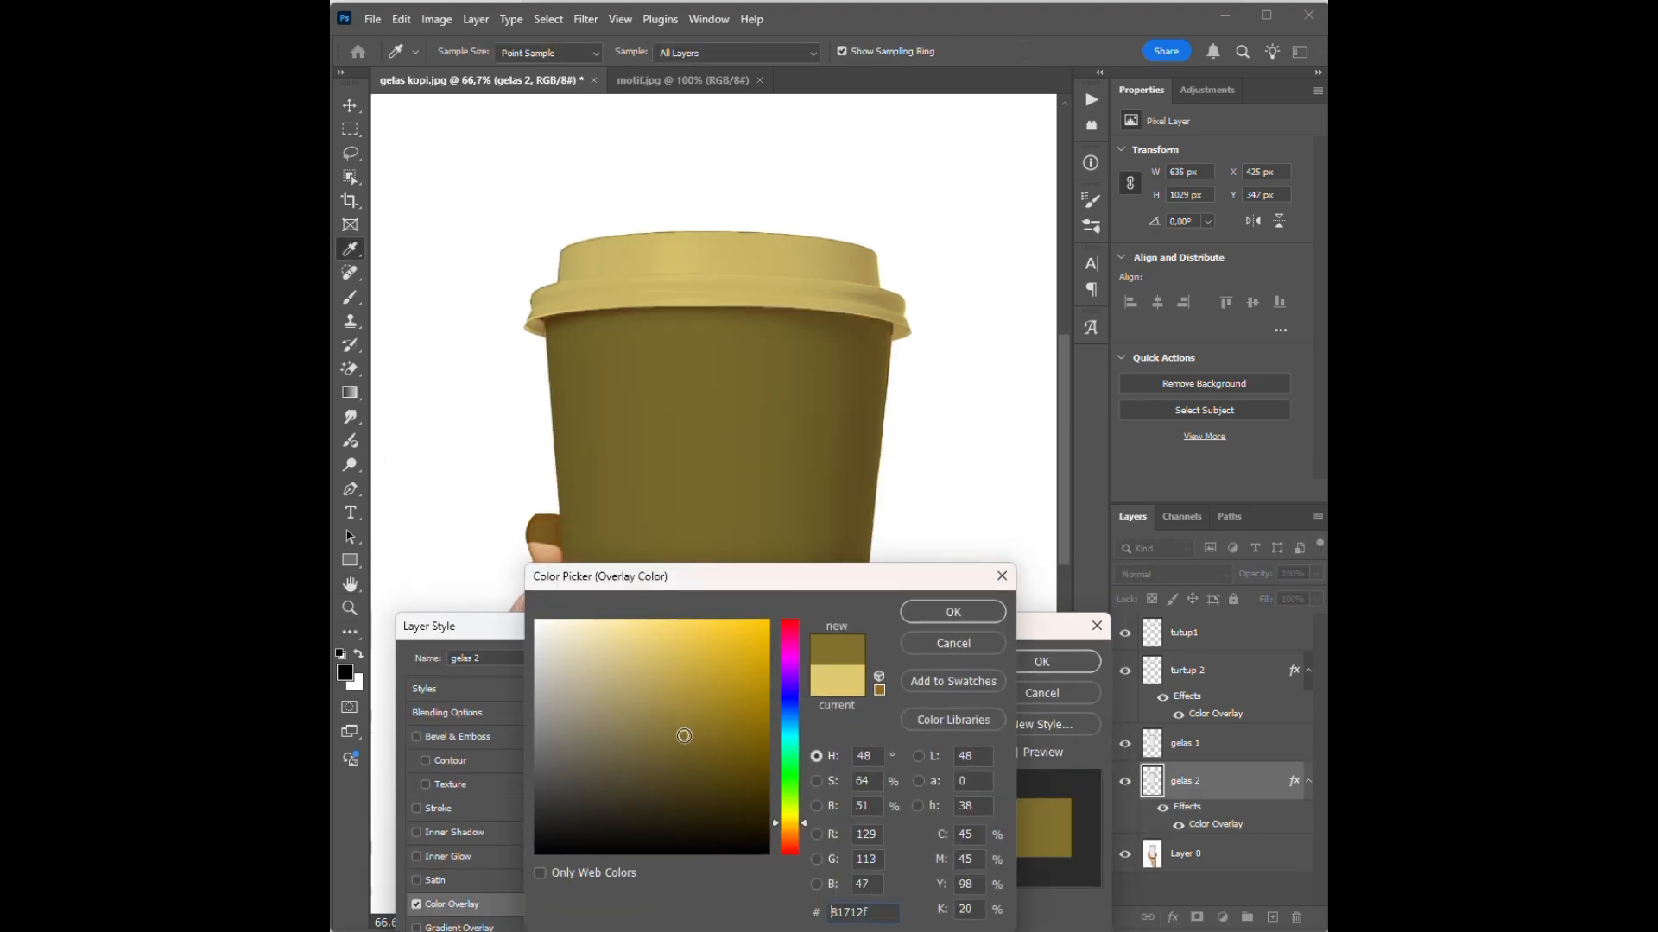
left_click(662, 758)
left_click(705, 715)
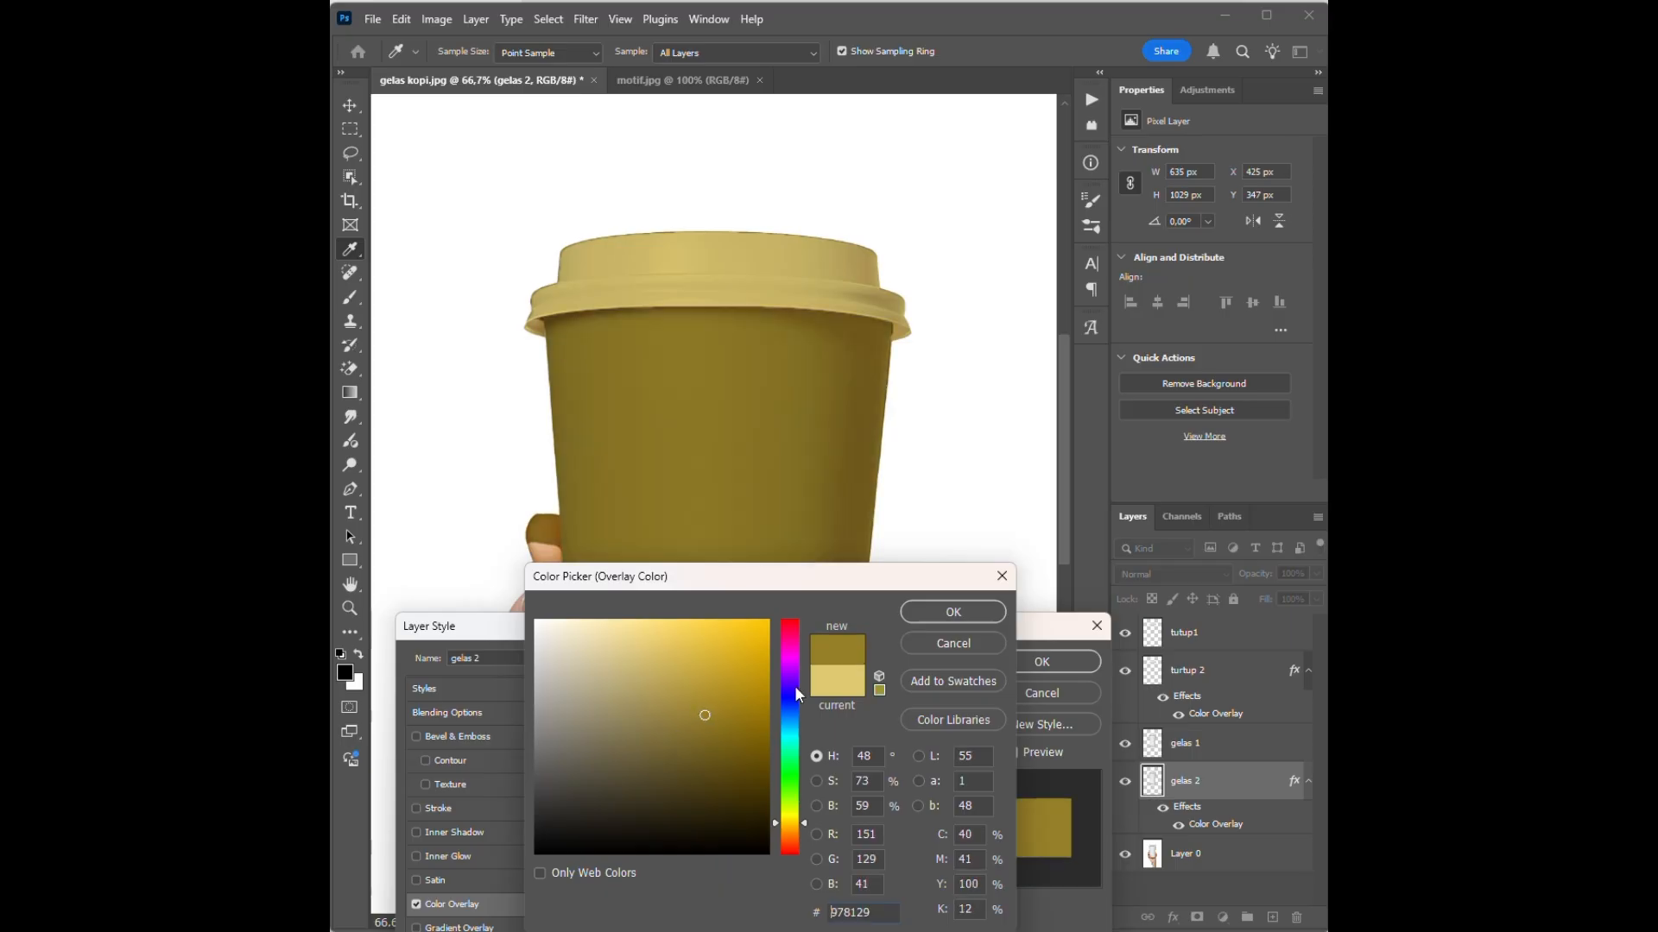
left_click(953, 644)
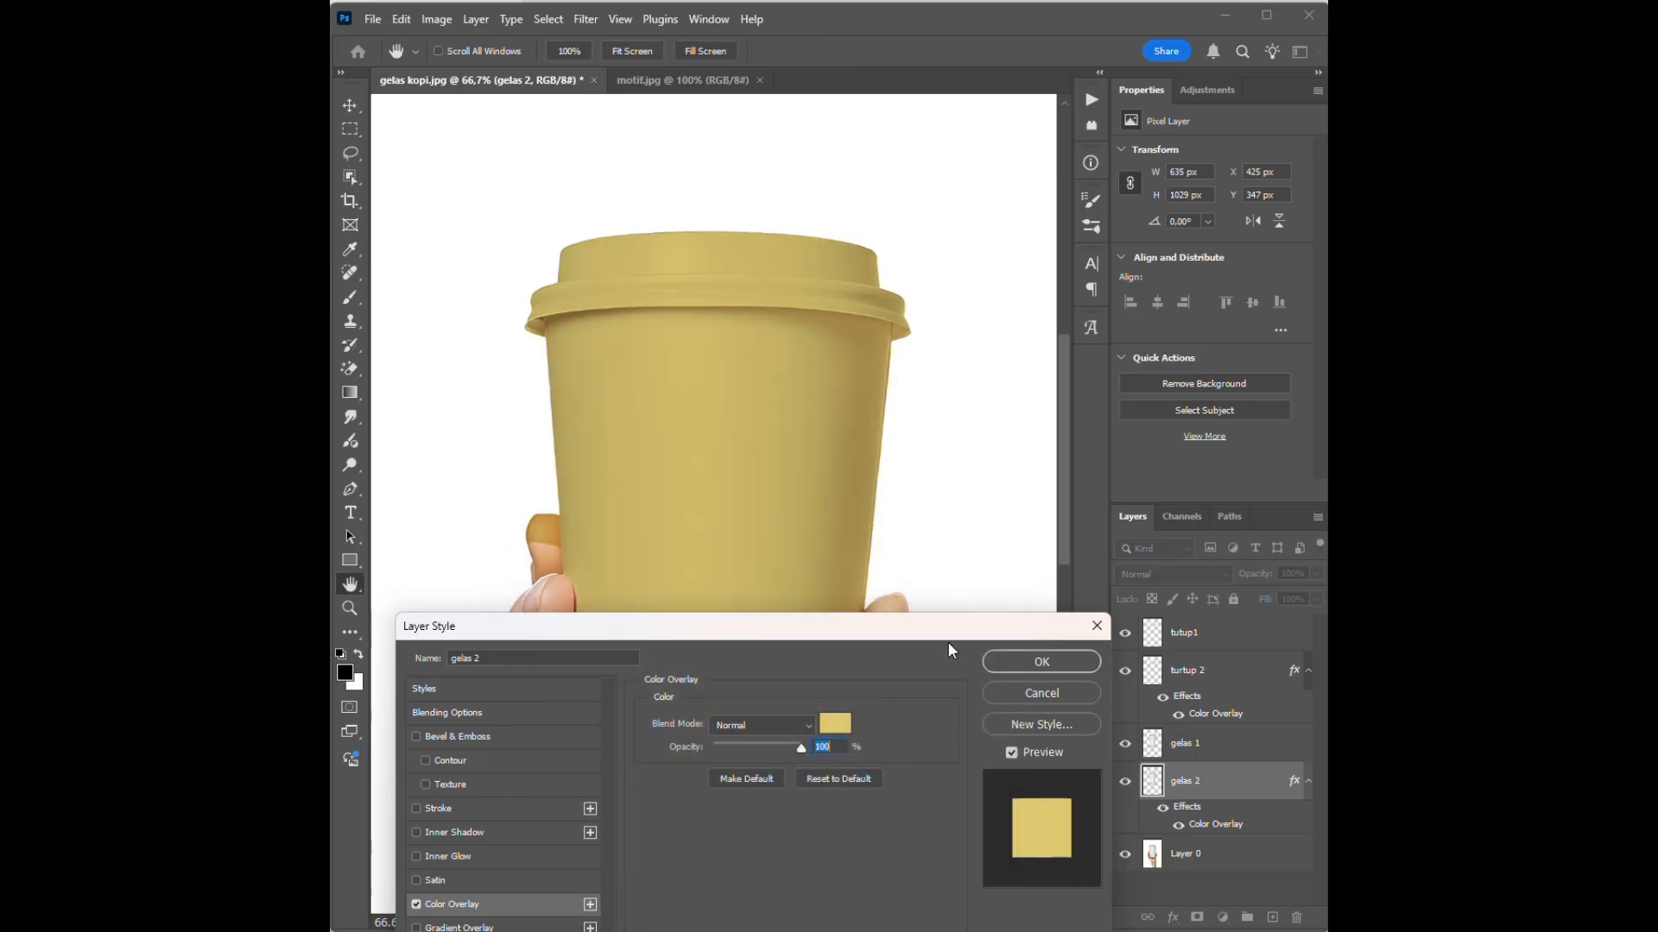
left_click(1096, 625)
key("w")
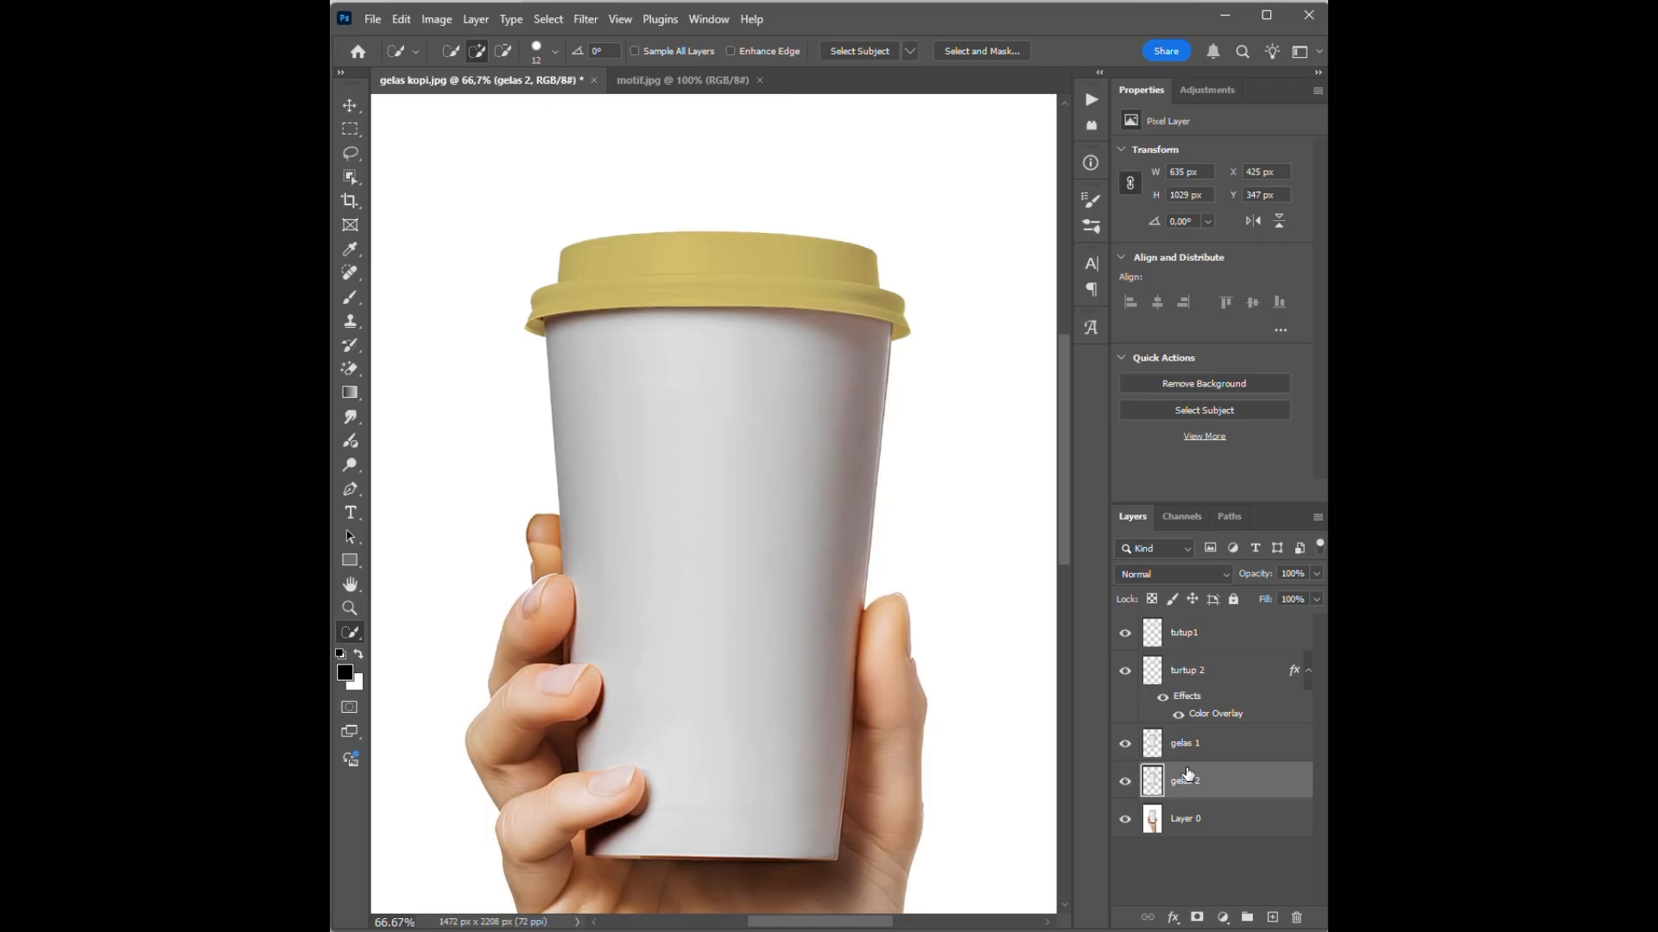
Erase the stray fingertip beside the cup from the gelas 1 layer, using a hard 32 px Eraser at 100% hardness
left_click(1189, 743)
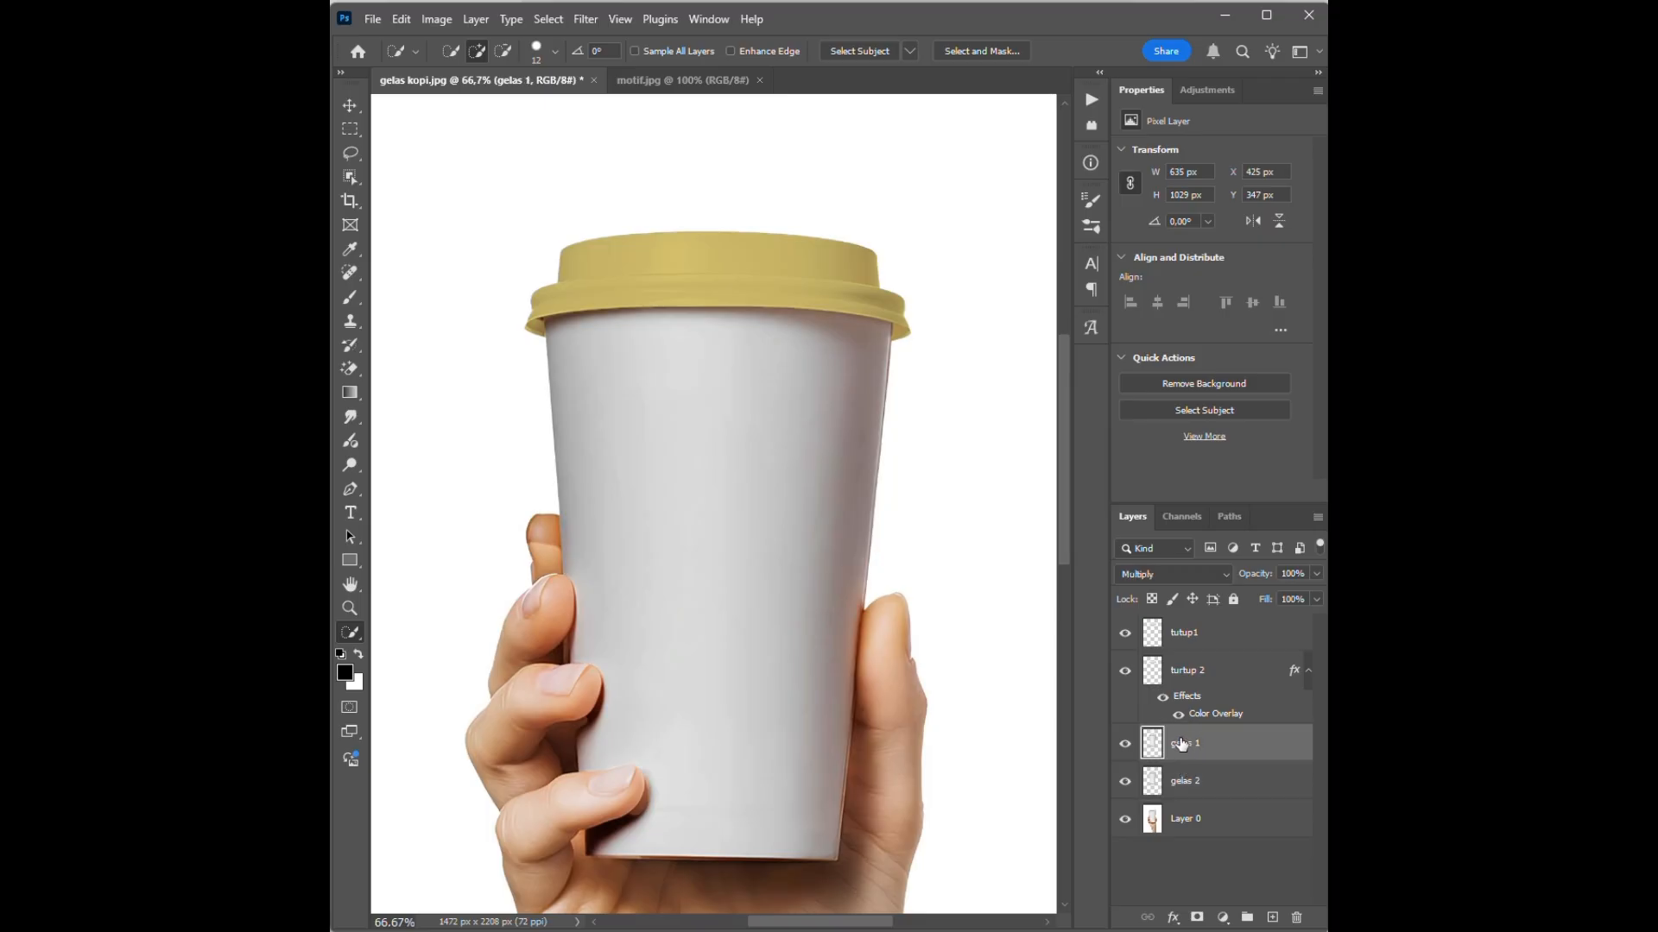
left_click_drag(350, 368, 389, 370)
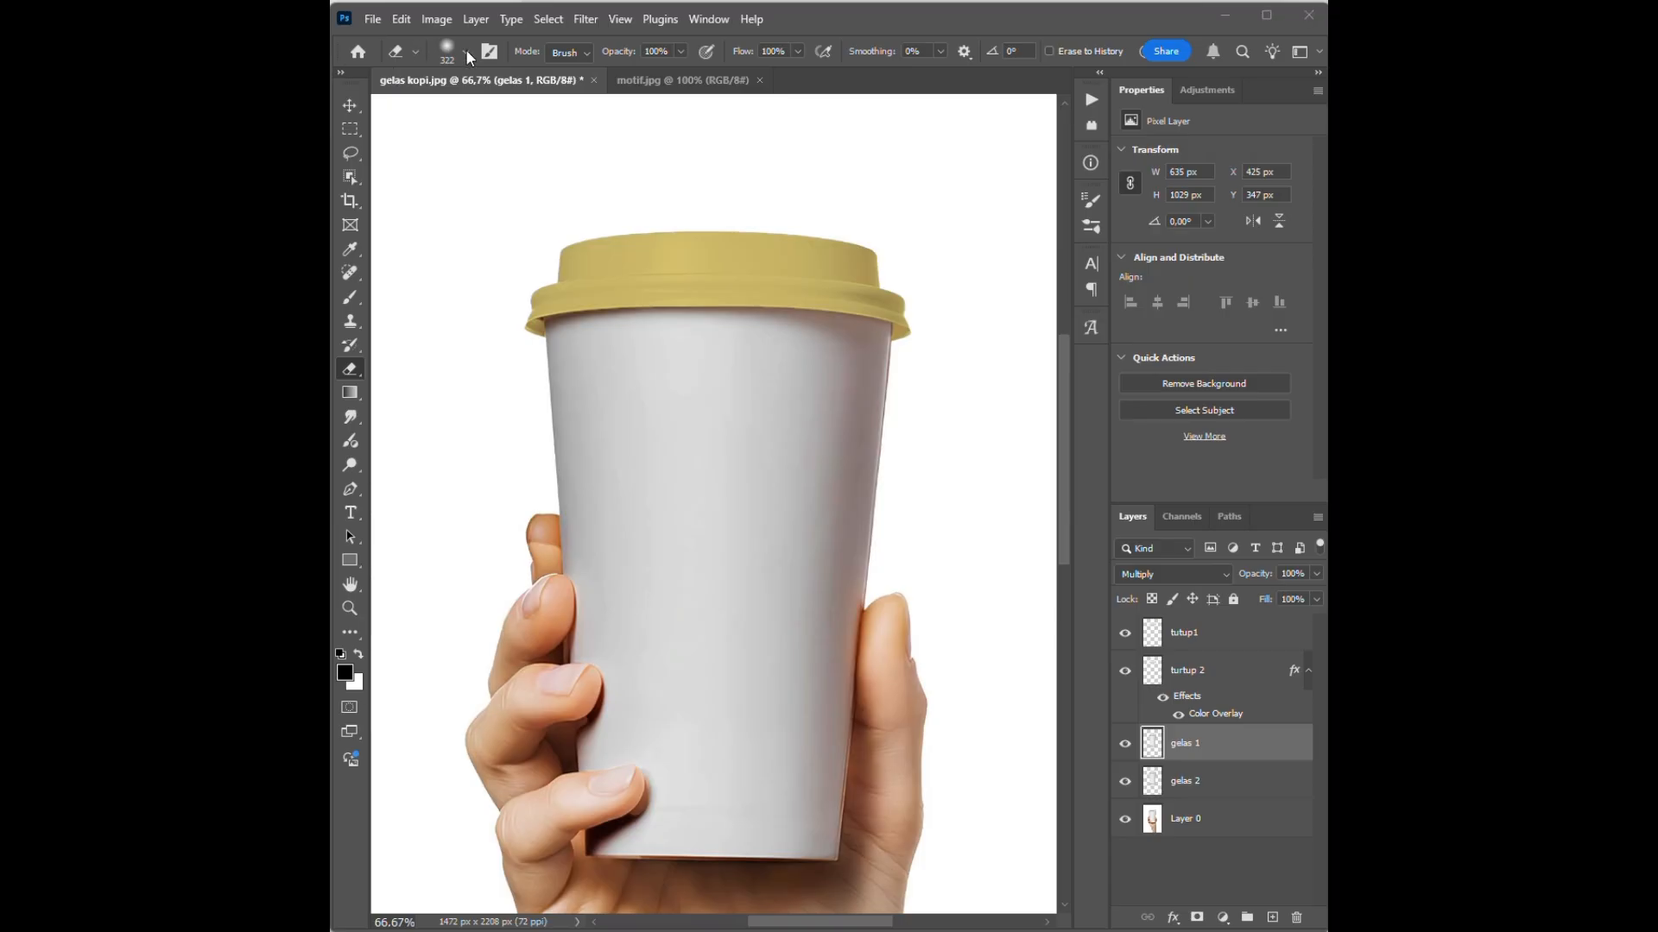
left_click(464, 50)
left_click(428, 225)
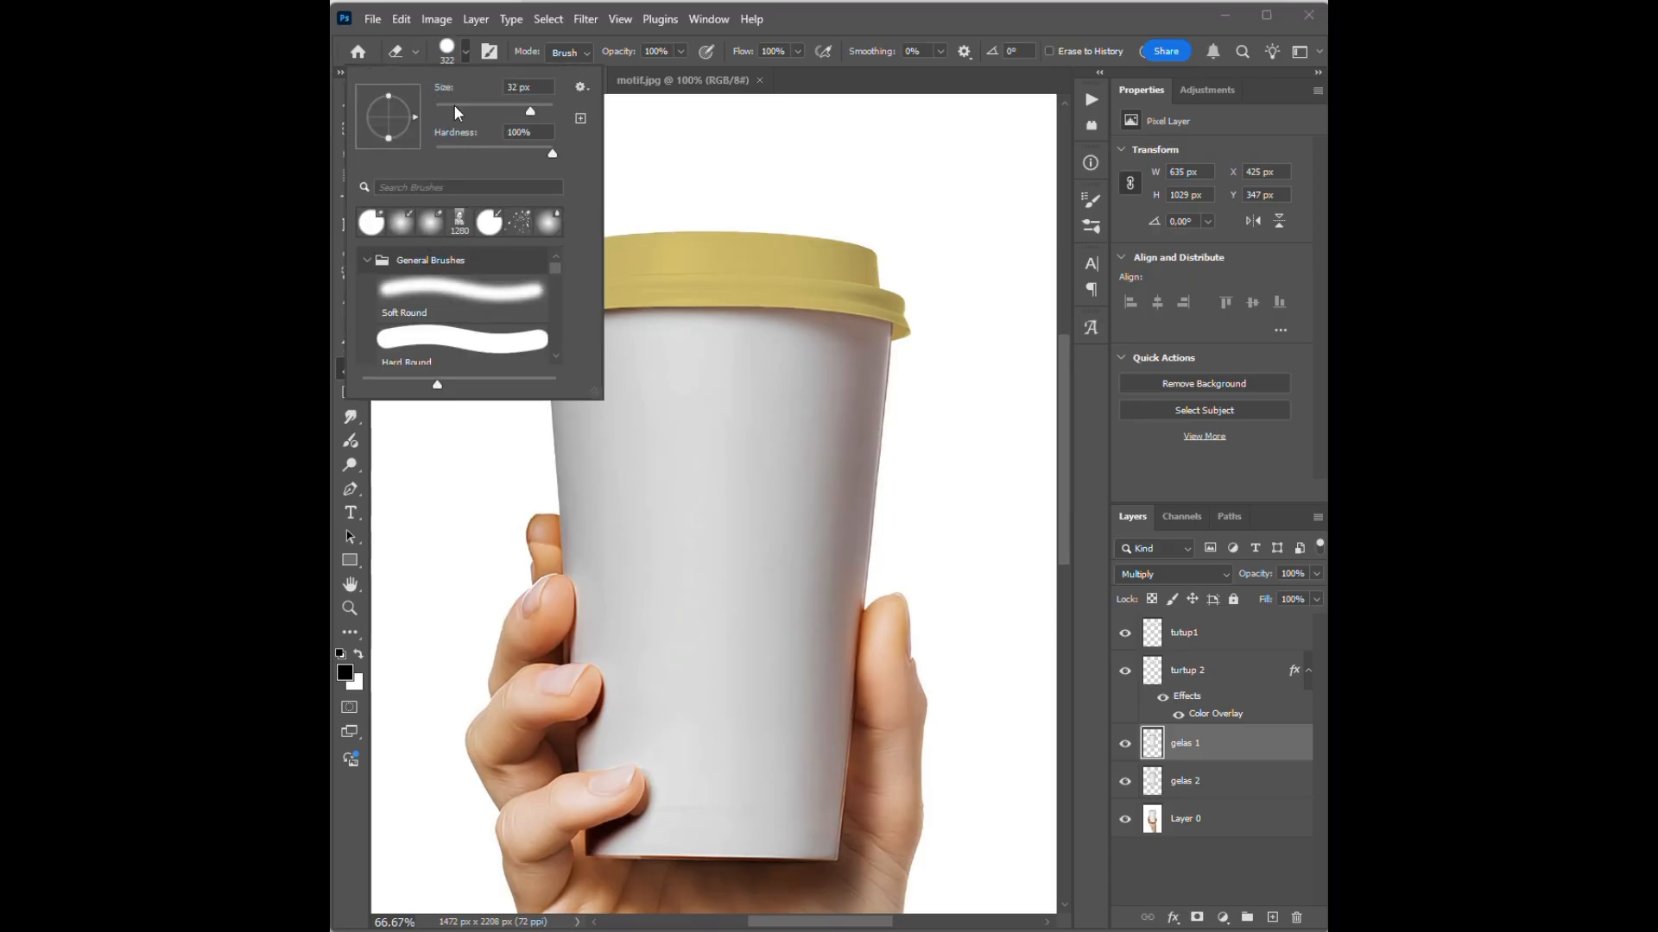
left_click(454, 107)
left_click(1172, 748)
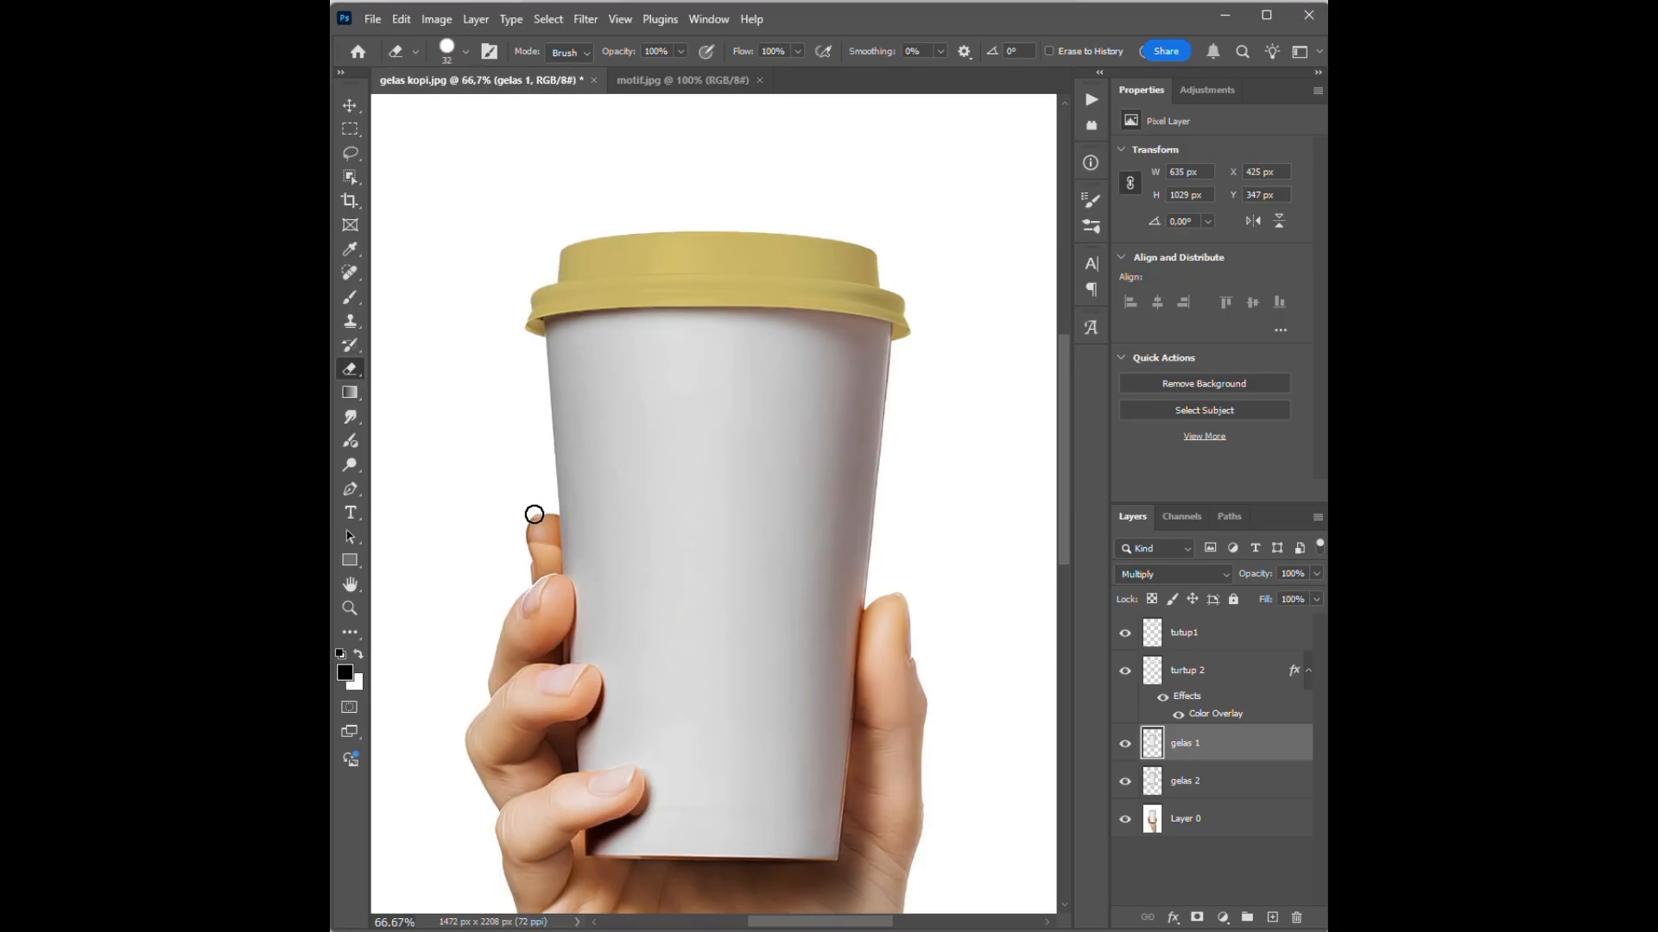
mouse_move(533, 515)
left_mouse_down()
mouse_move(550, 554)
mouse_move(549, 522)
mouse_move(548, 544)
mouse_move(533, 528)
mouse_move(550, 521)
left_mouse_up()
key("ctrl+z")
Erase the stray fingertip from the gelas 2 layer while gelas 1 and Layer 0 are hidden, and show both layers again
left_click(1125, 744)
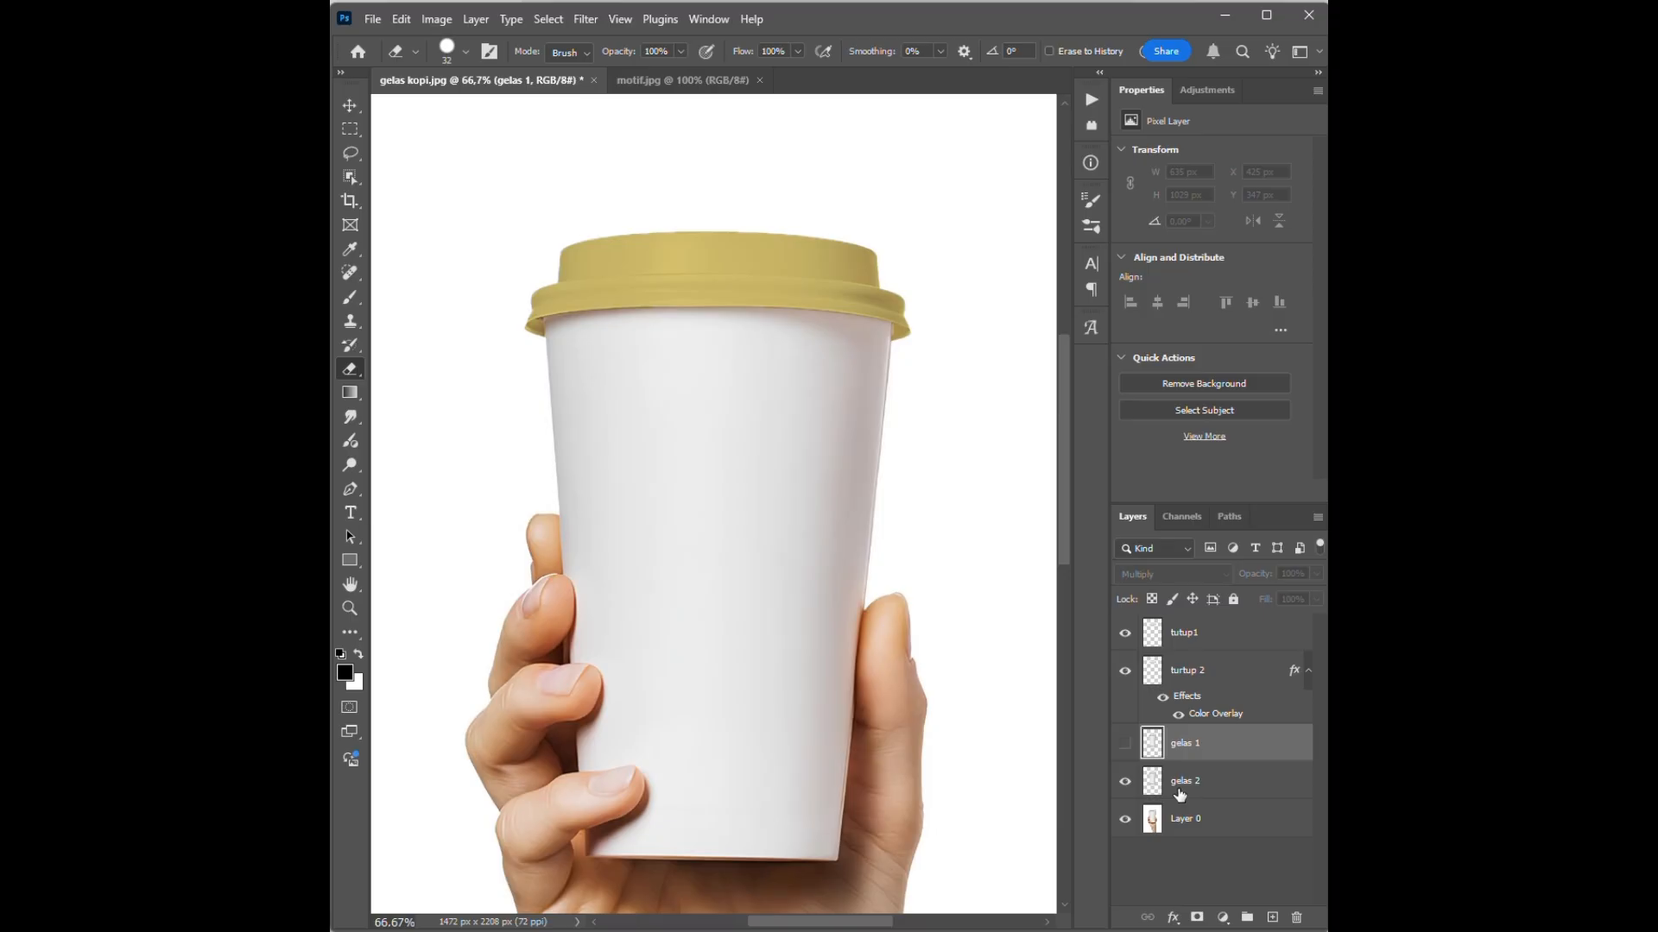
left_click(1180, 793)
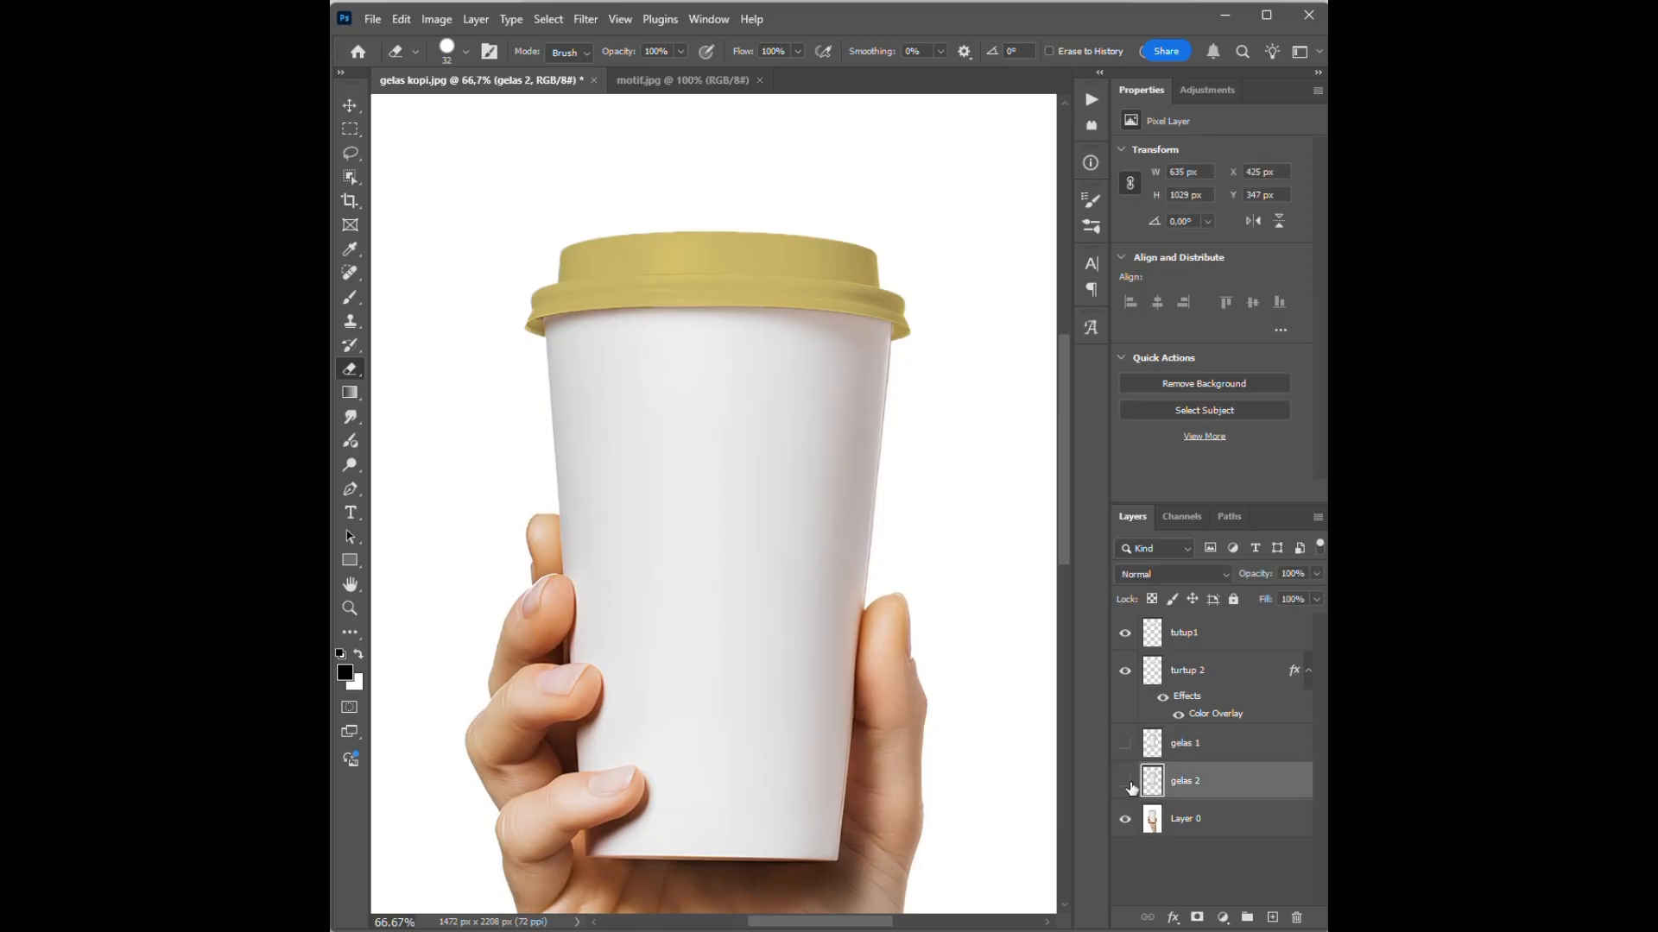
left_click(1125, 818)
left_click(1125, 781)
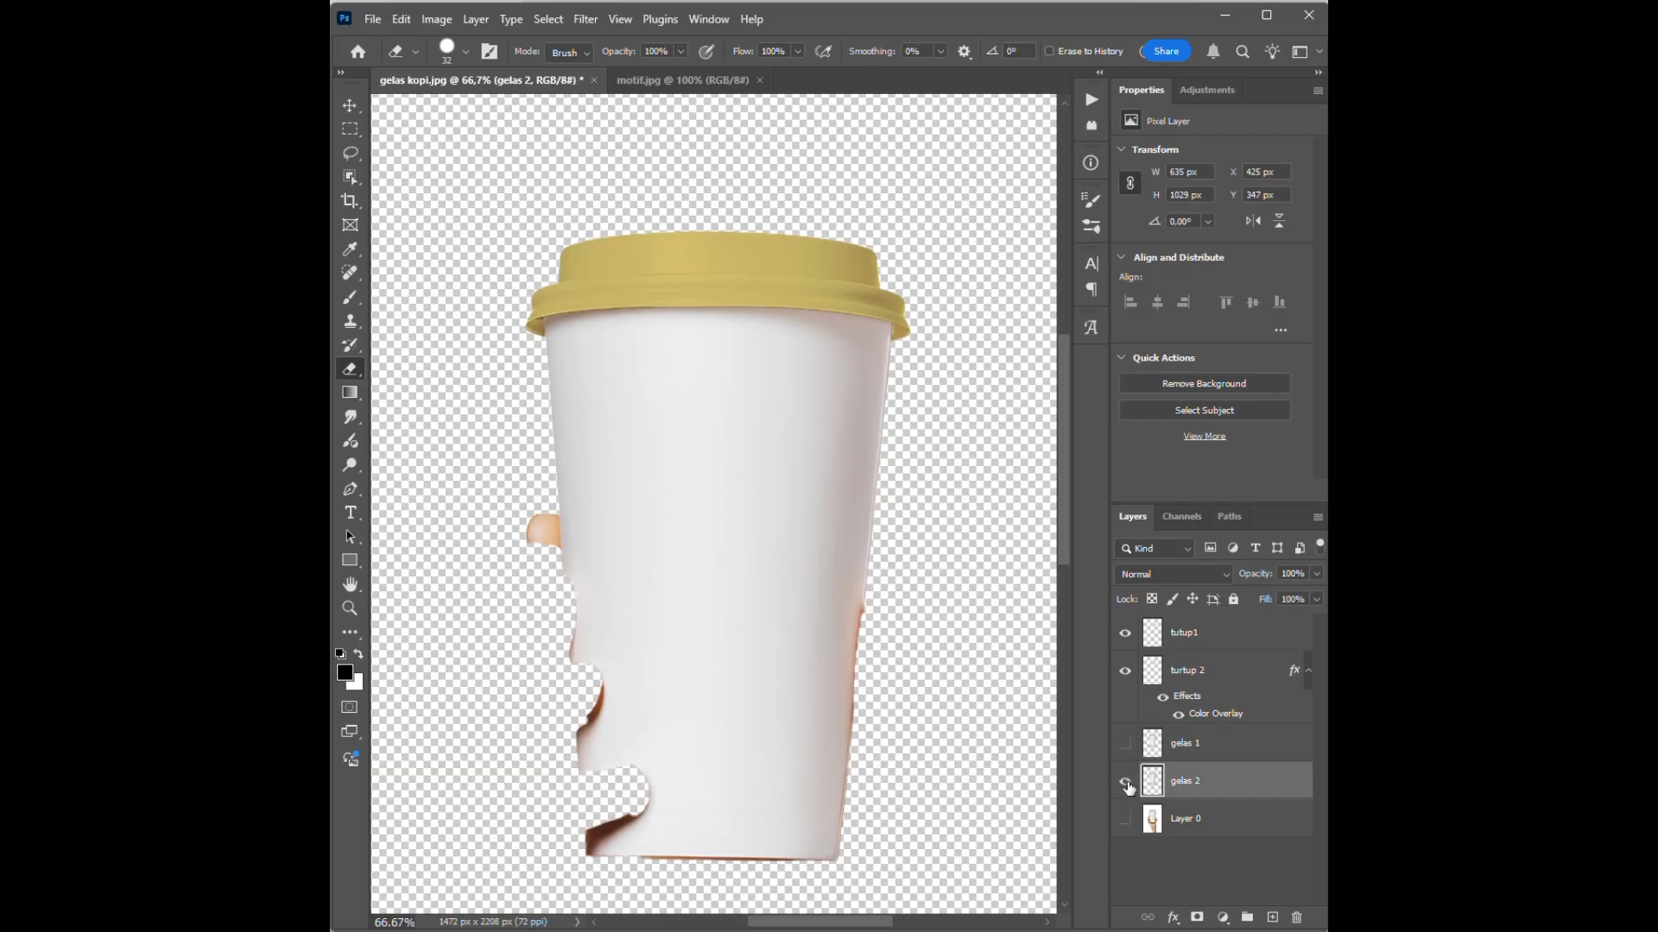
mouse_move(521, 526)
left_mouse_down()
mouse_move(534, 547)
mouse_move(544, 518)
mouse_move(549, 541)
left_mouse_up()
left_click(1125, 817)
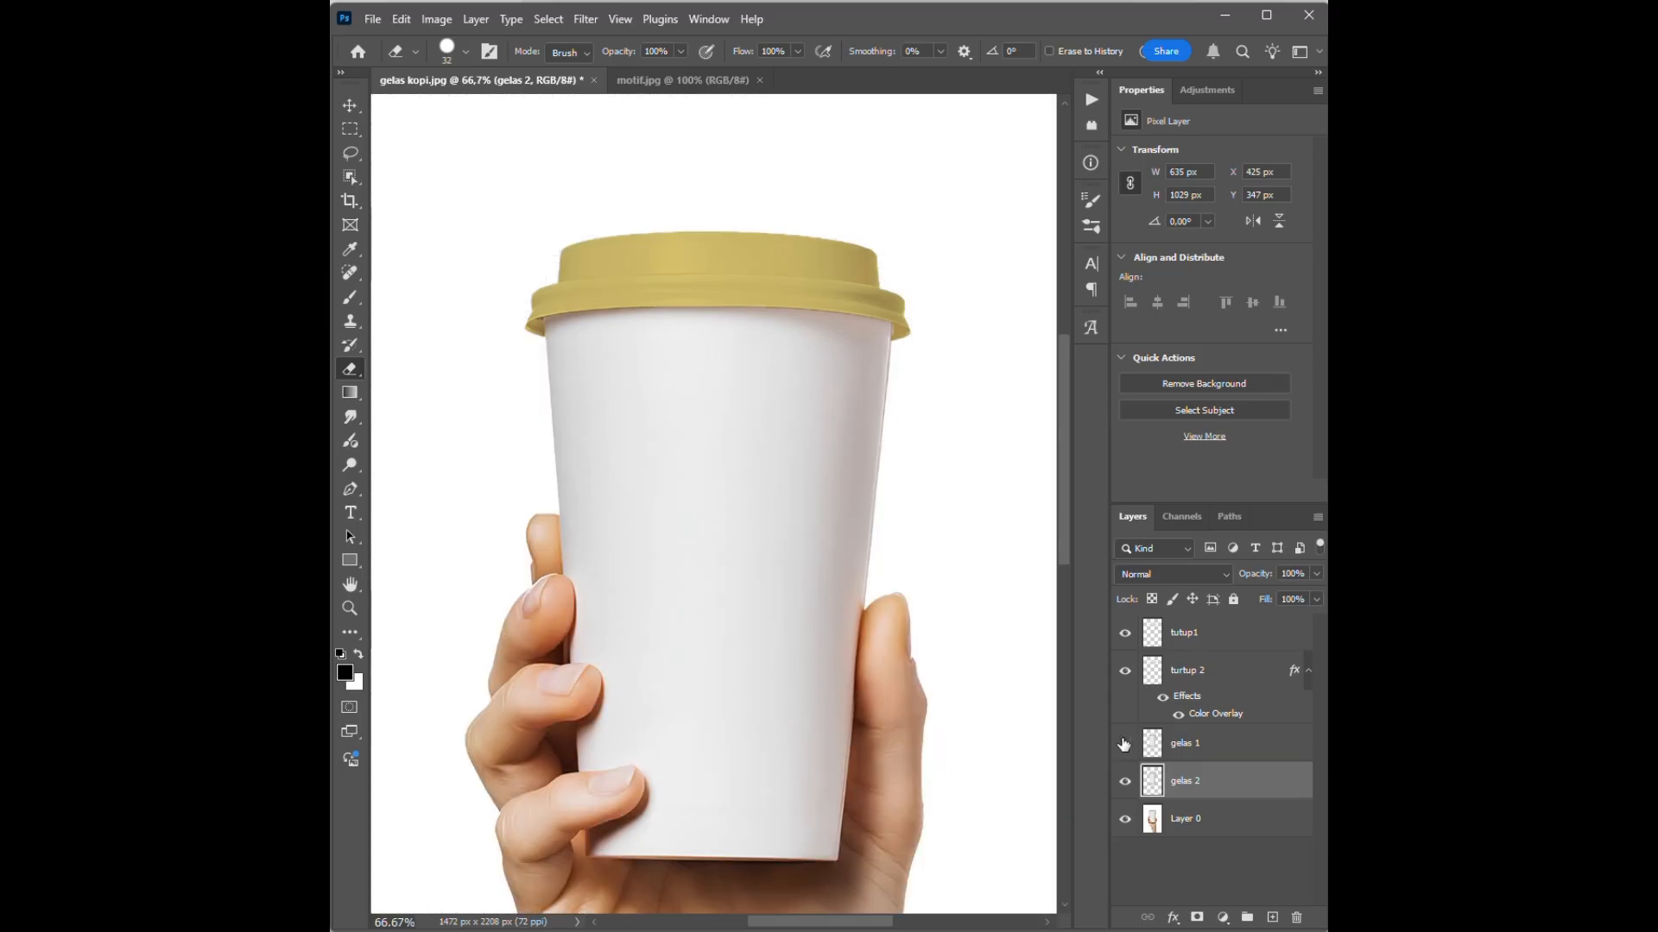
left_click(1125, 743)
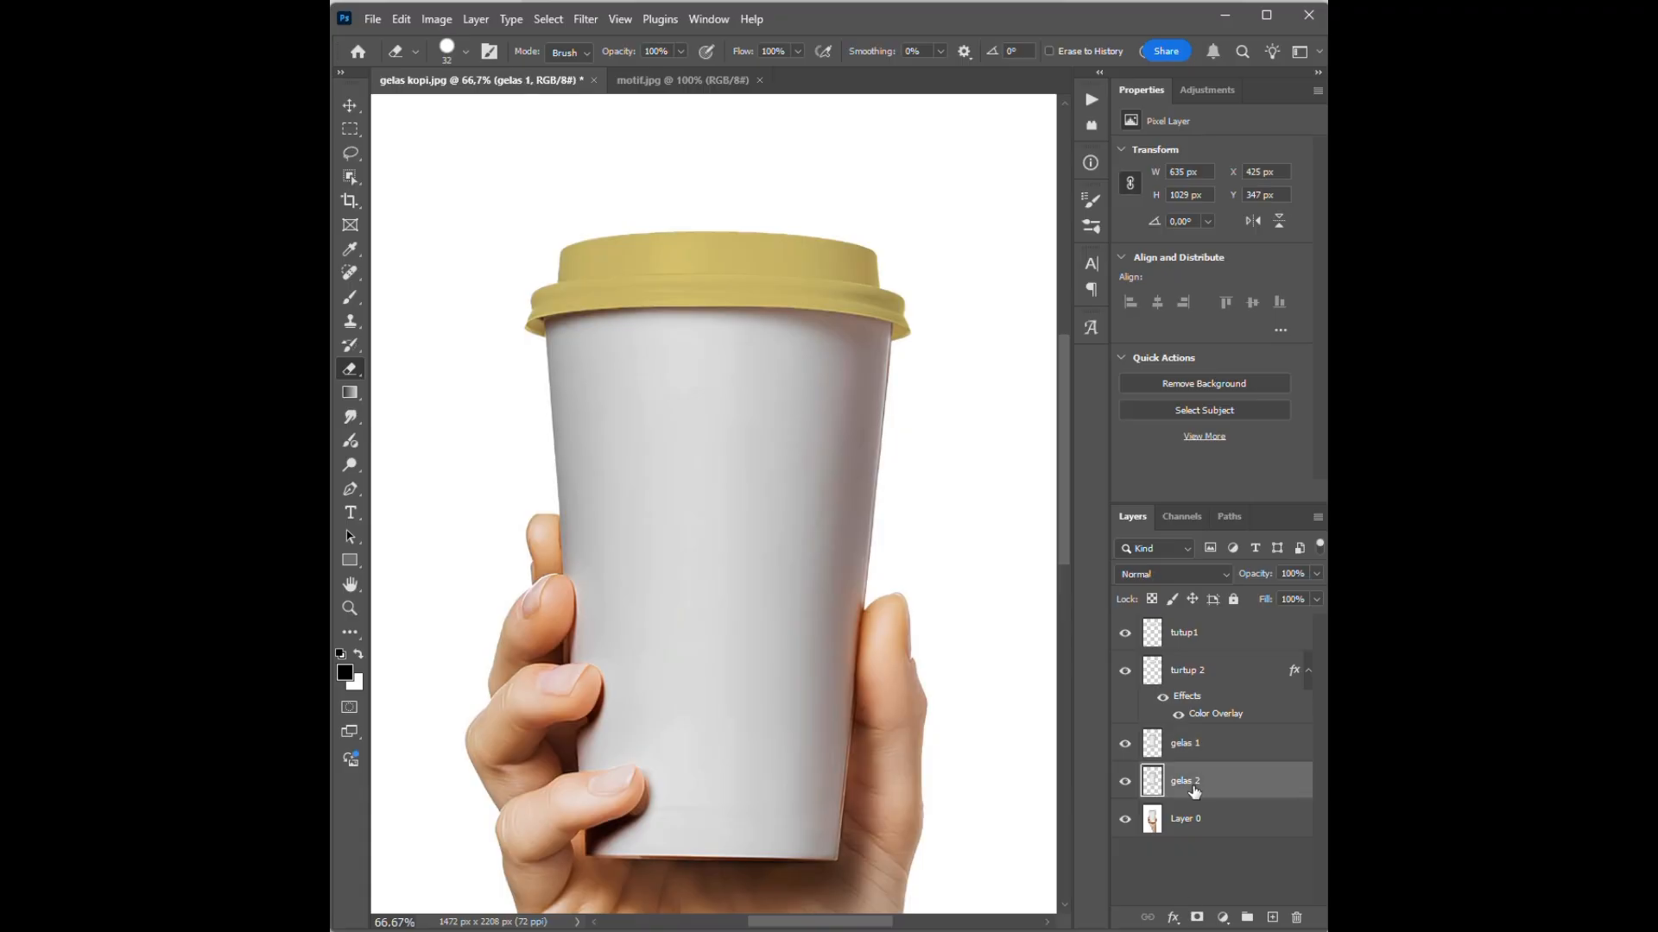
Add a Color Overlay effect to the gelas 2 cup layer
left_click(1172, 917)
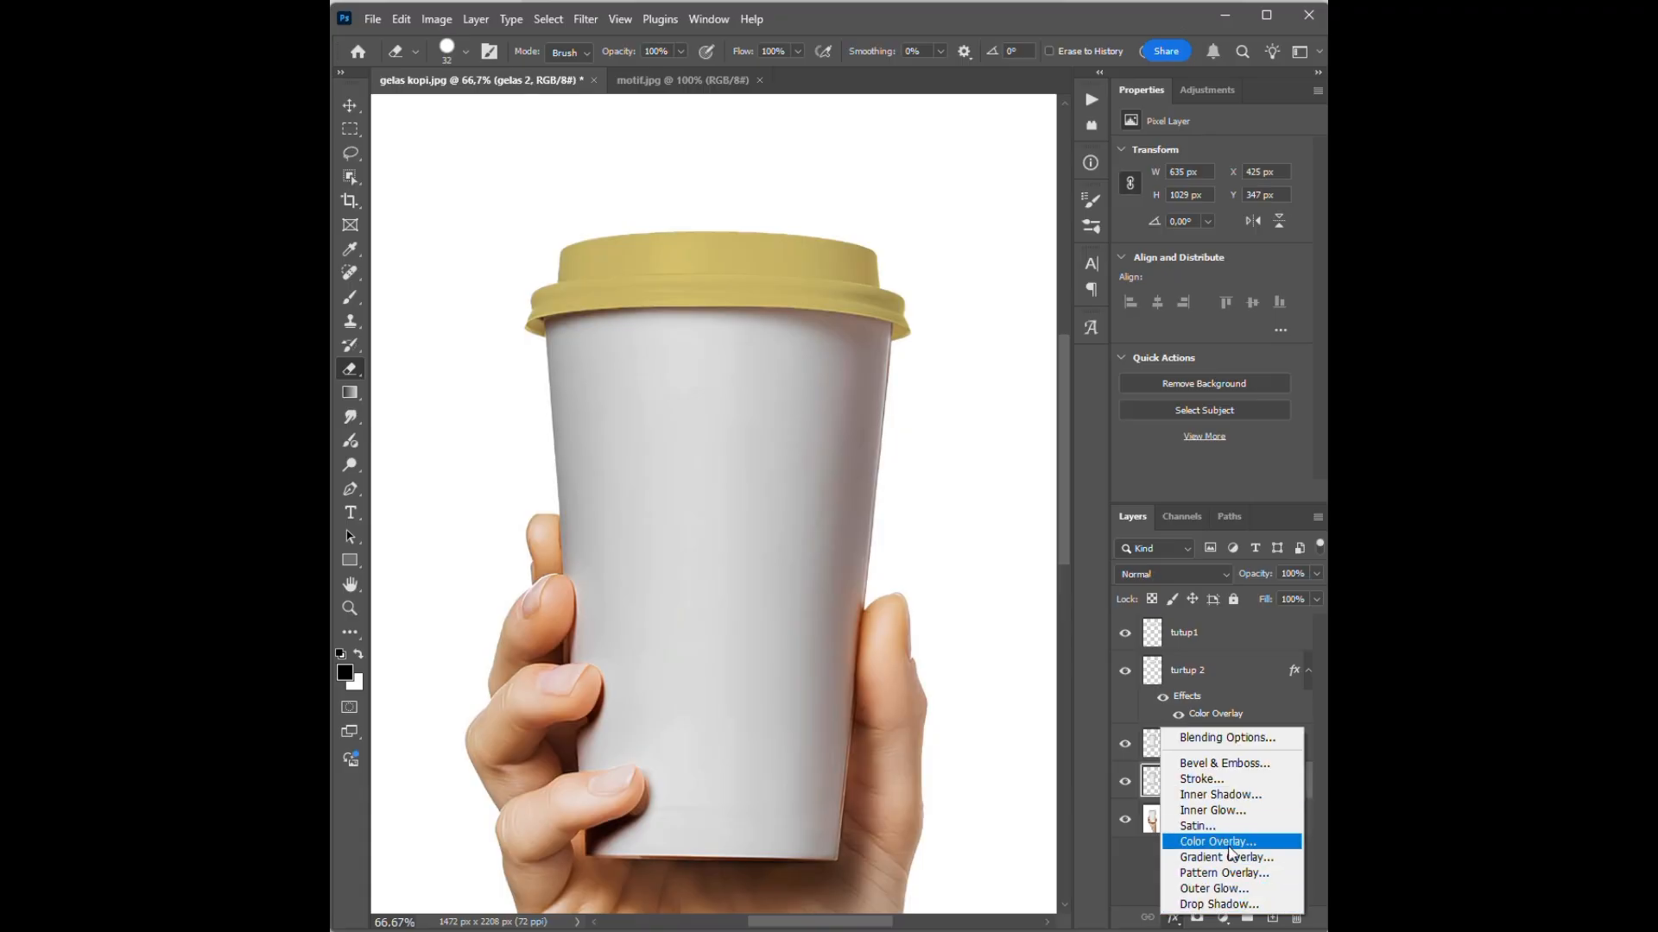
left_click(1228, 842)
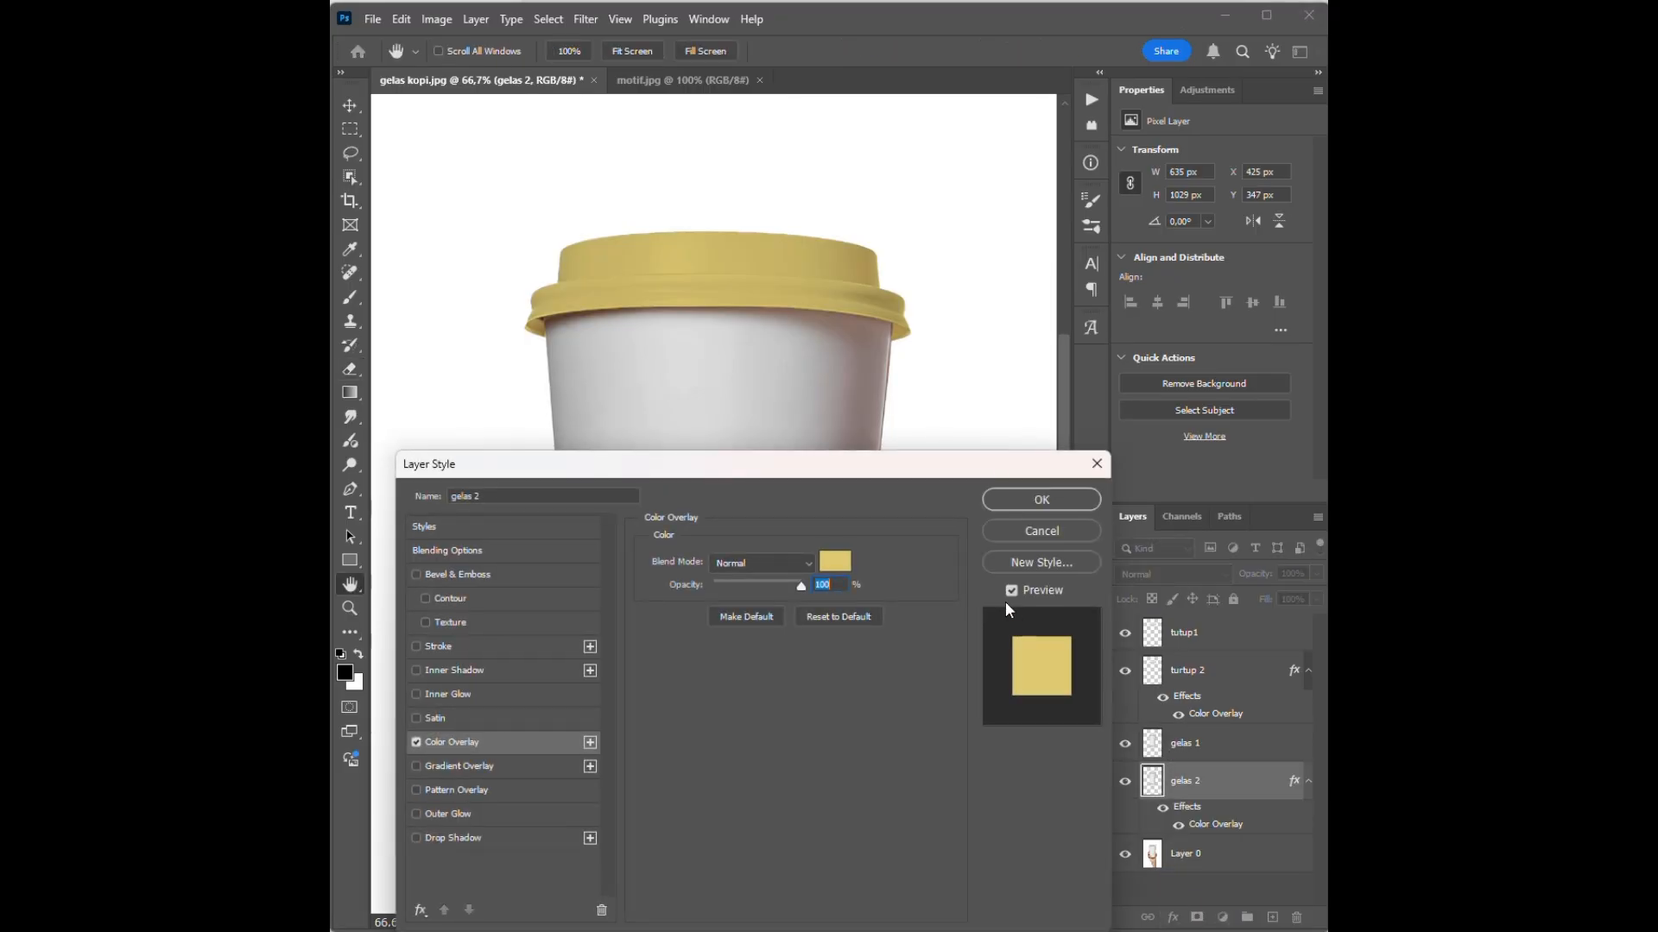
left_click_drag(877, 473, 858, 662)
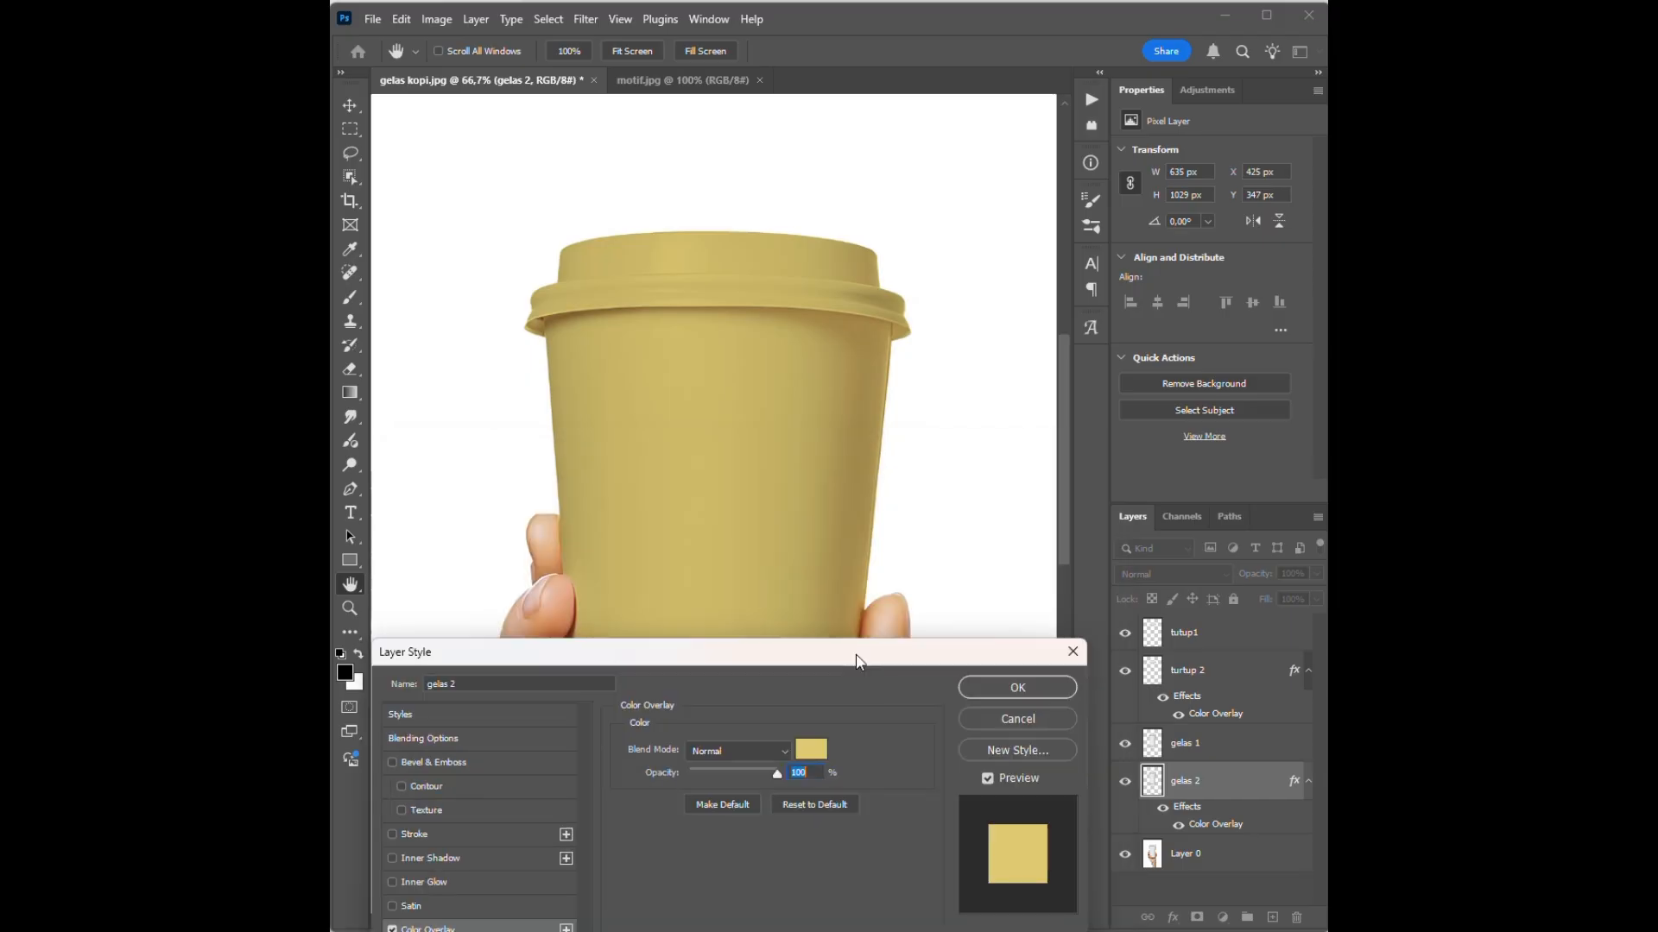
left_click(811, 750)
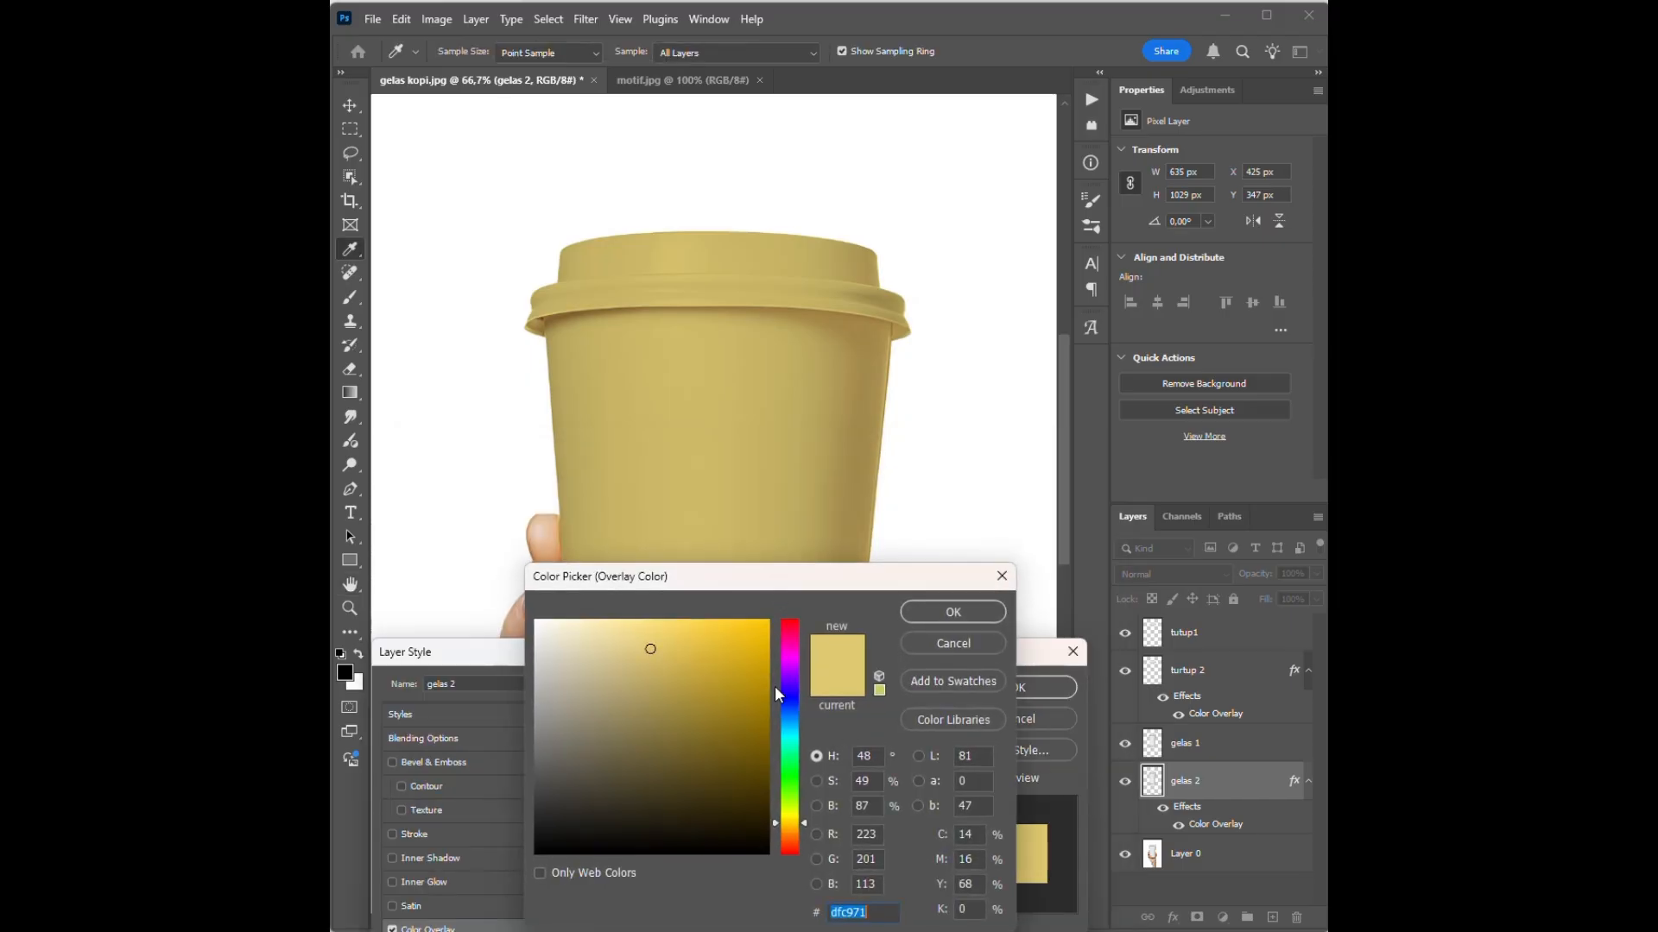
left_click_drag(764, 686, 666, 732)
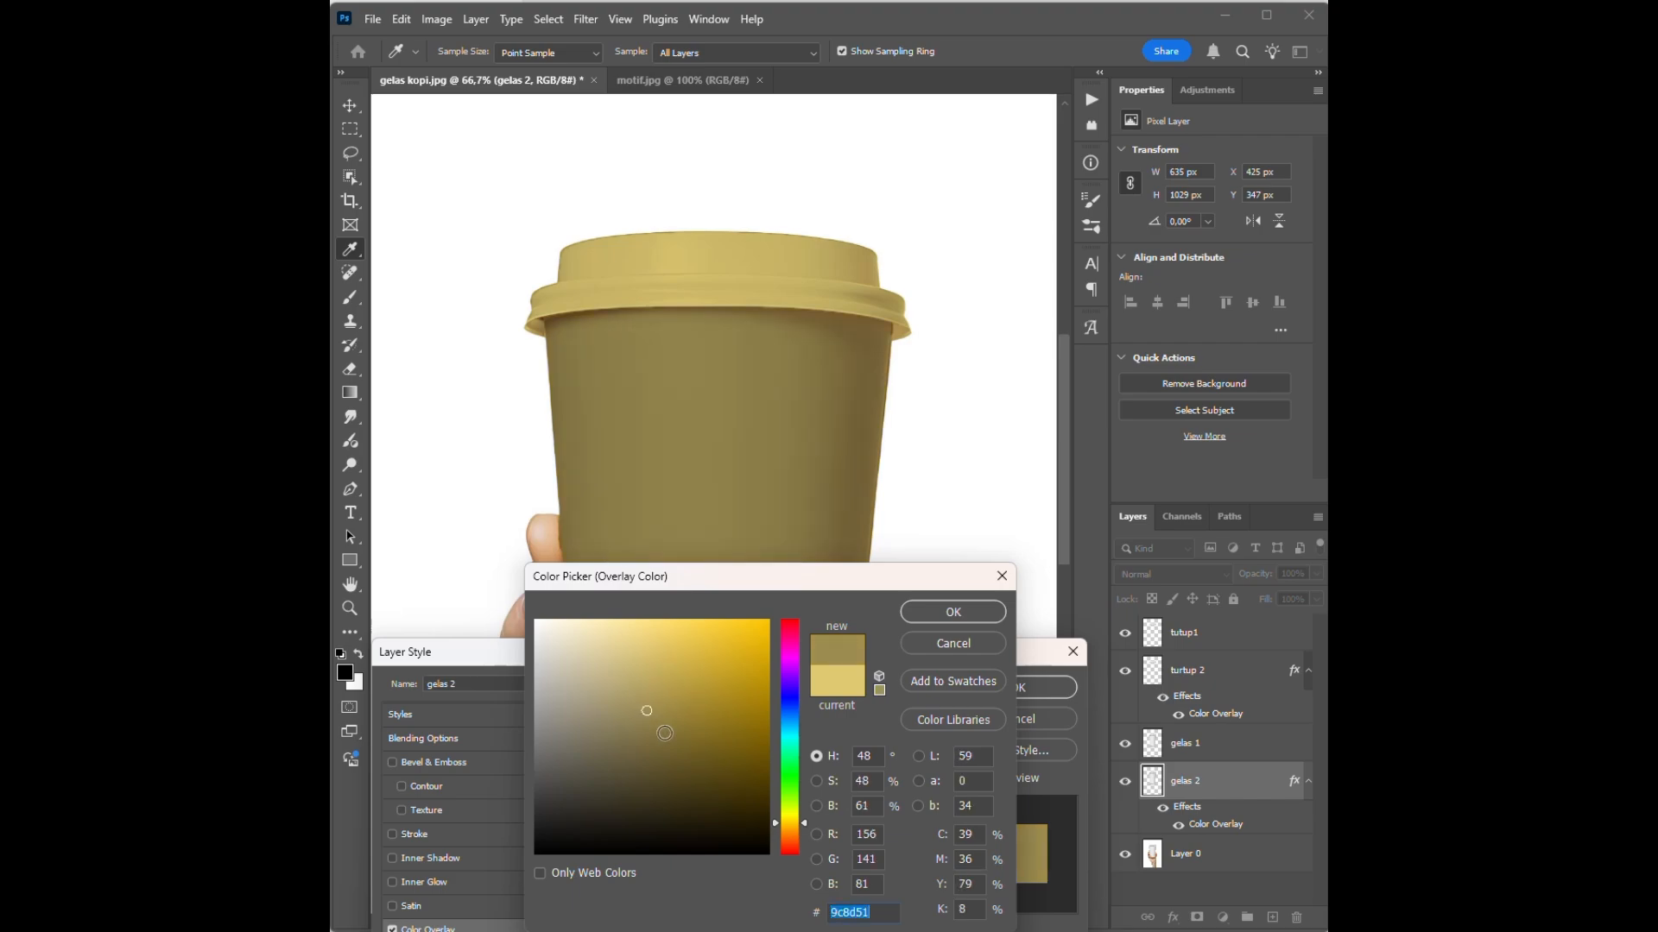
left_click(1002, 576)
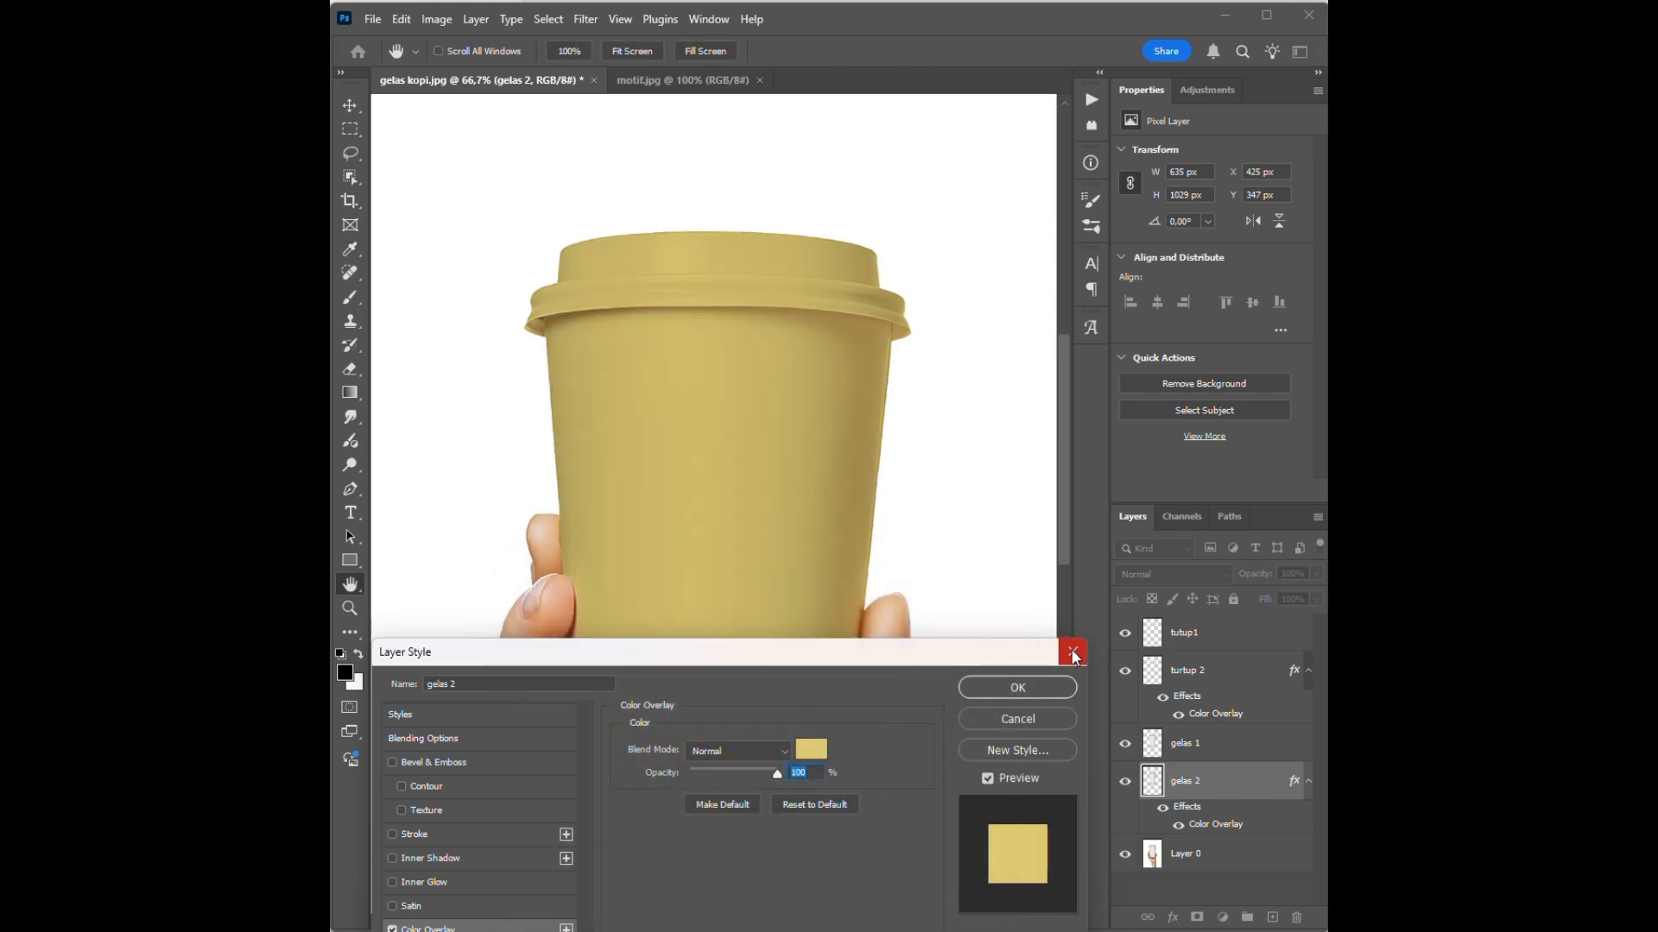
Set the cup's overlay color to white and apply the layer style
left_click(819, 759)
left_click_drag(584, 660, 533, 616)
left_click(971, 618)
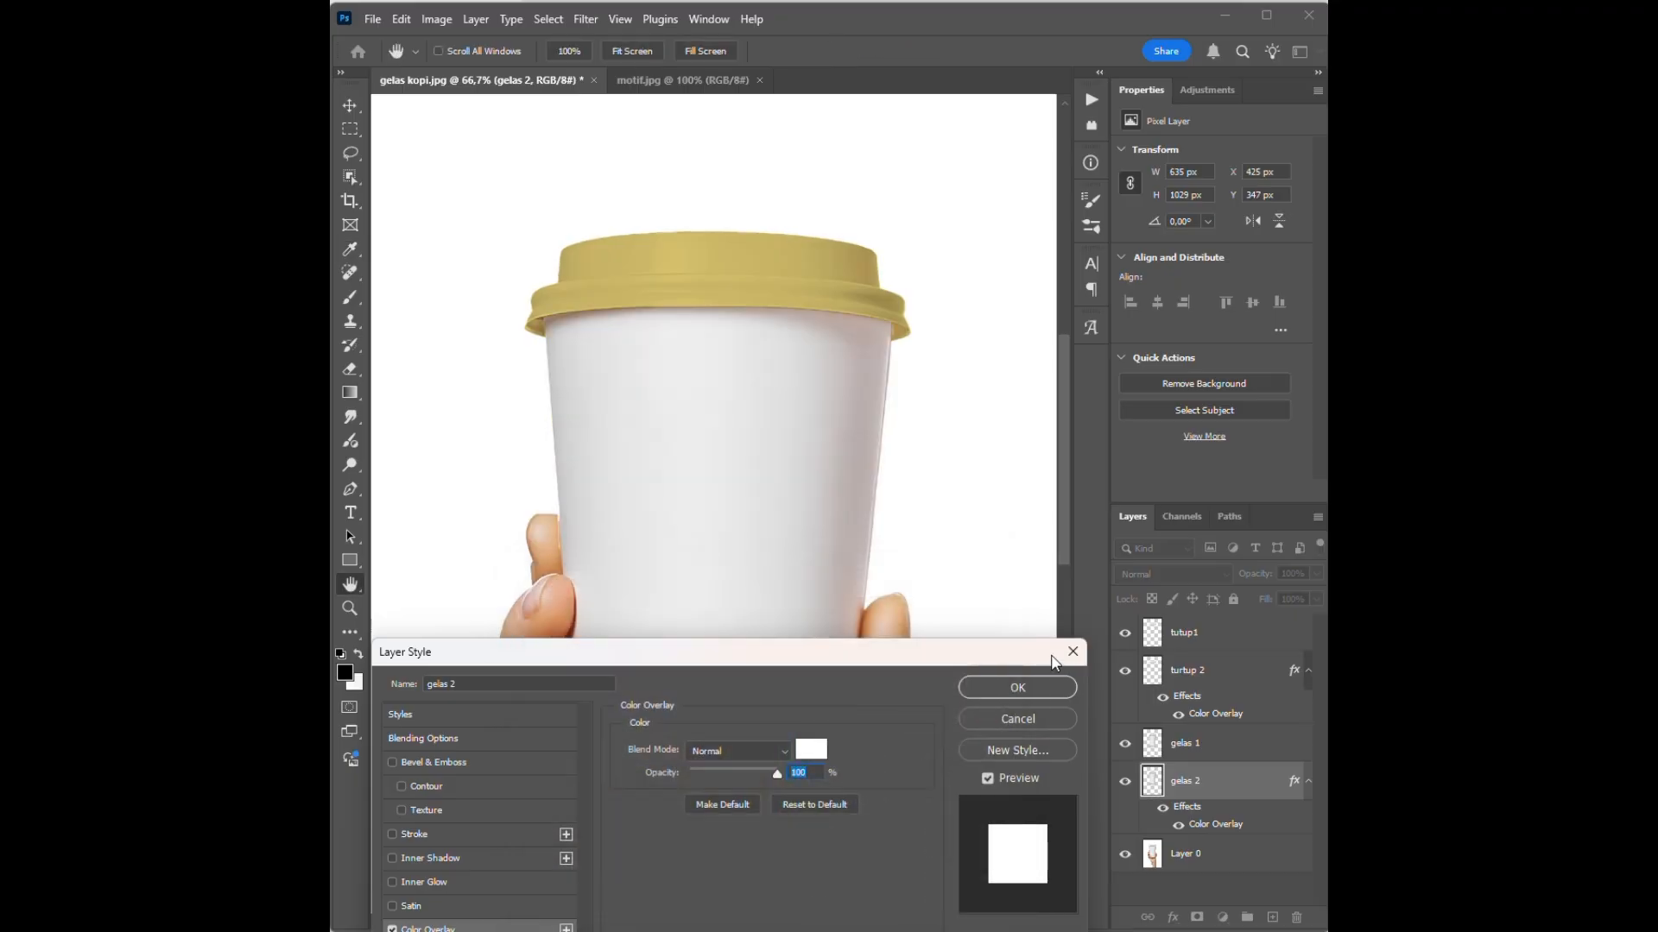
left_click(976, 686)
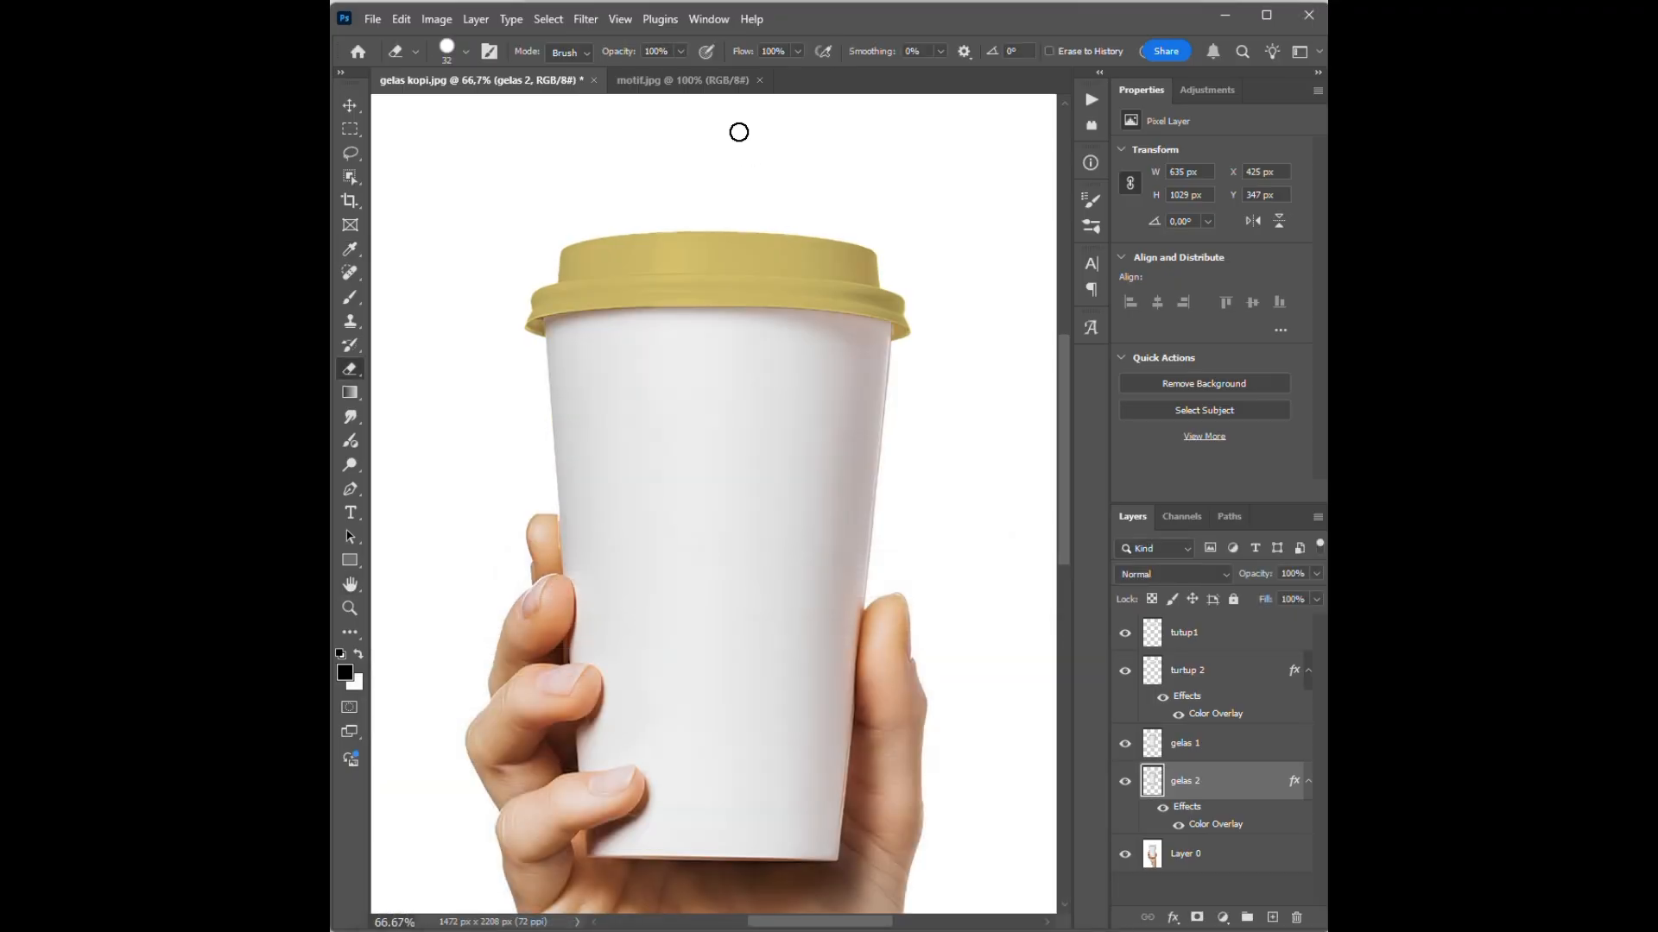
Copy the coffee pattern from motif.jpg into the gelas kopi.jpg document and put its layer at the top of the stack
left_click(717, 80)
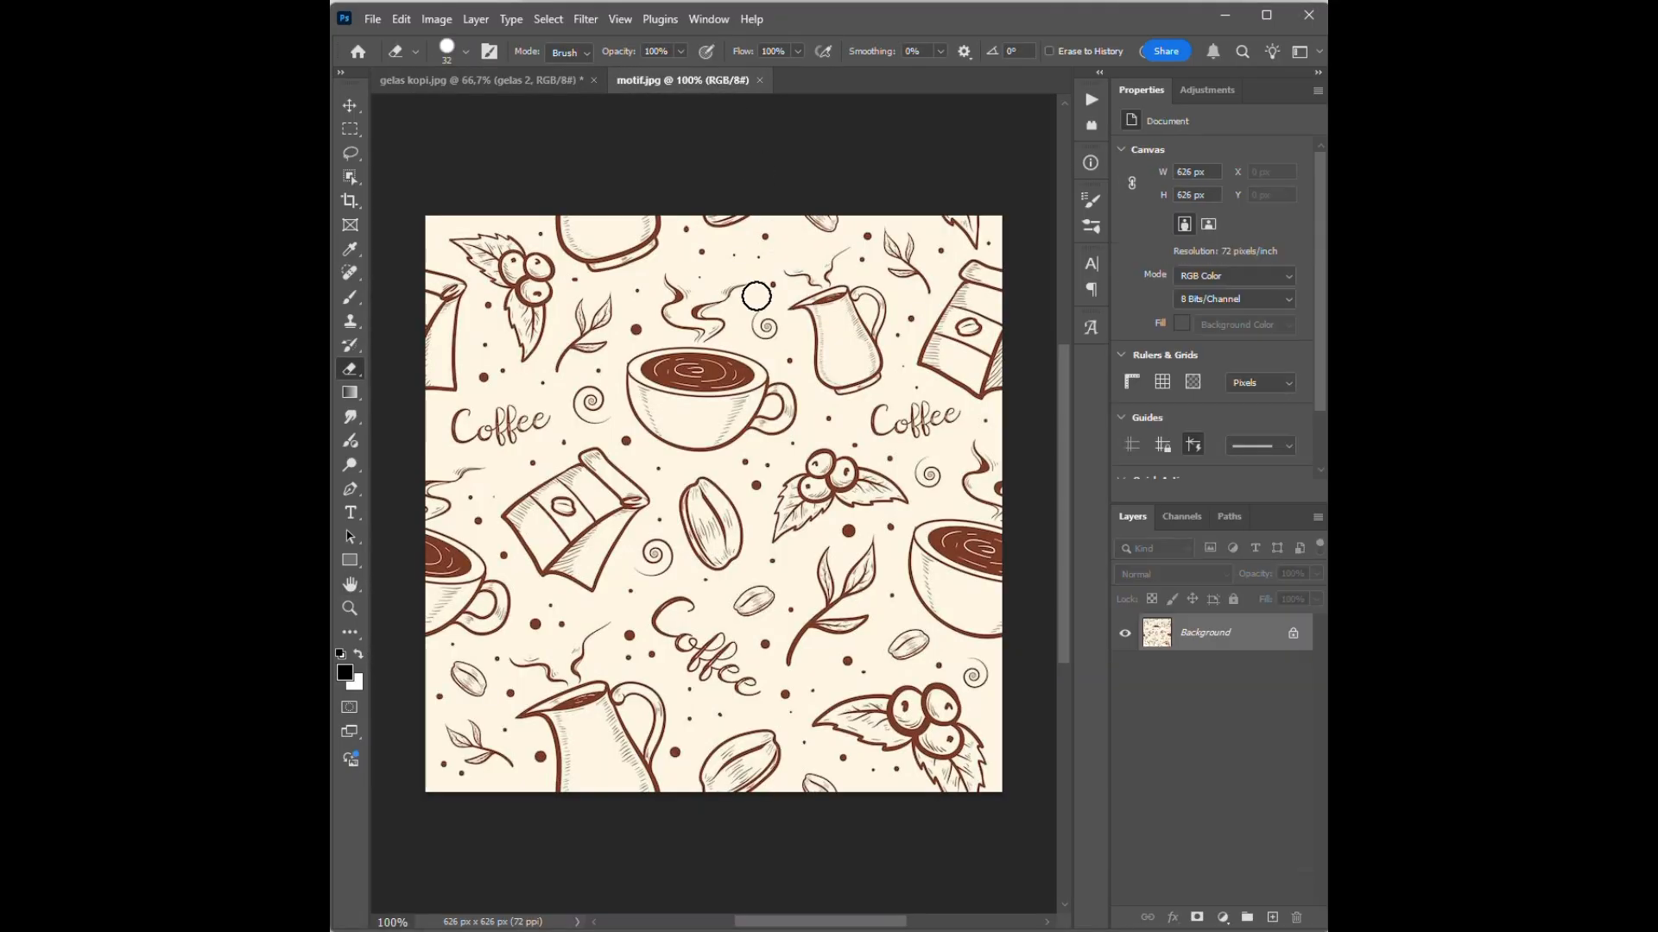
left_click(352, 105)
left_click_drag(1213, 643, 739, 488)
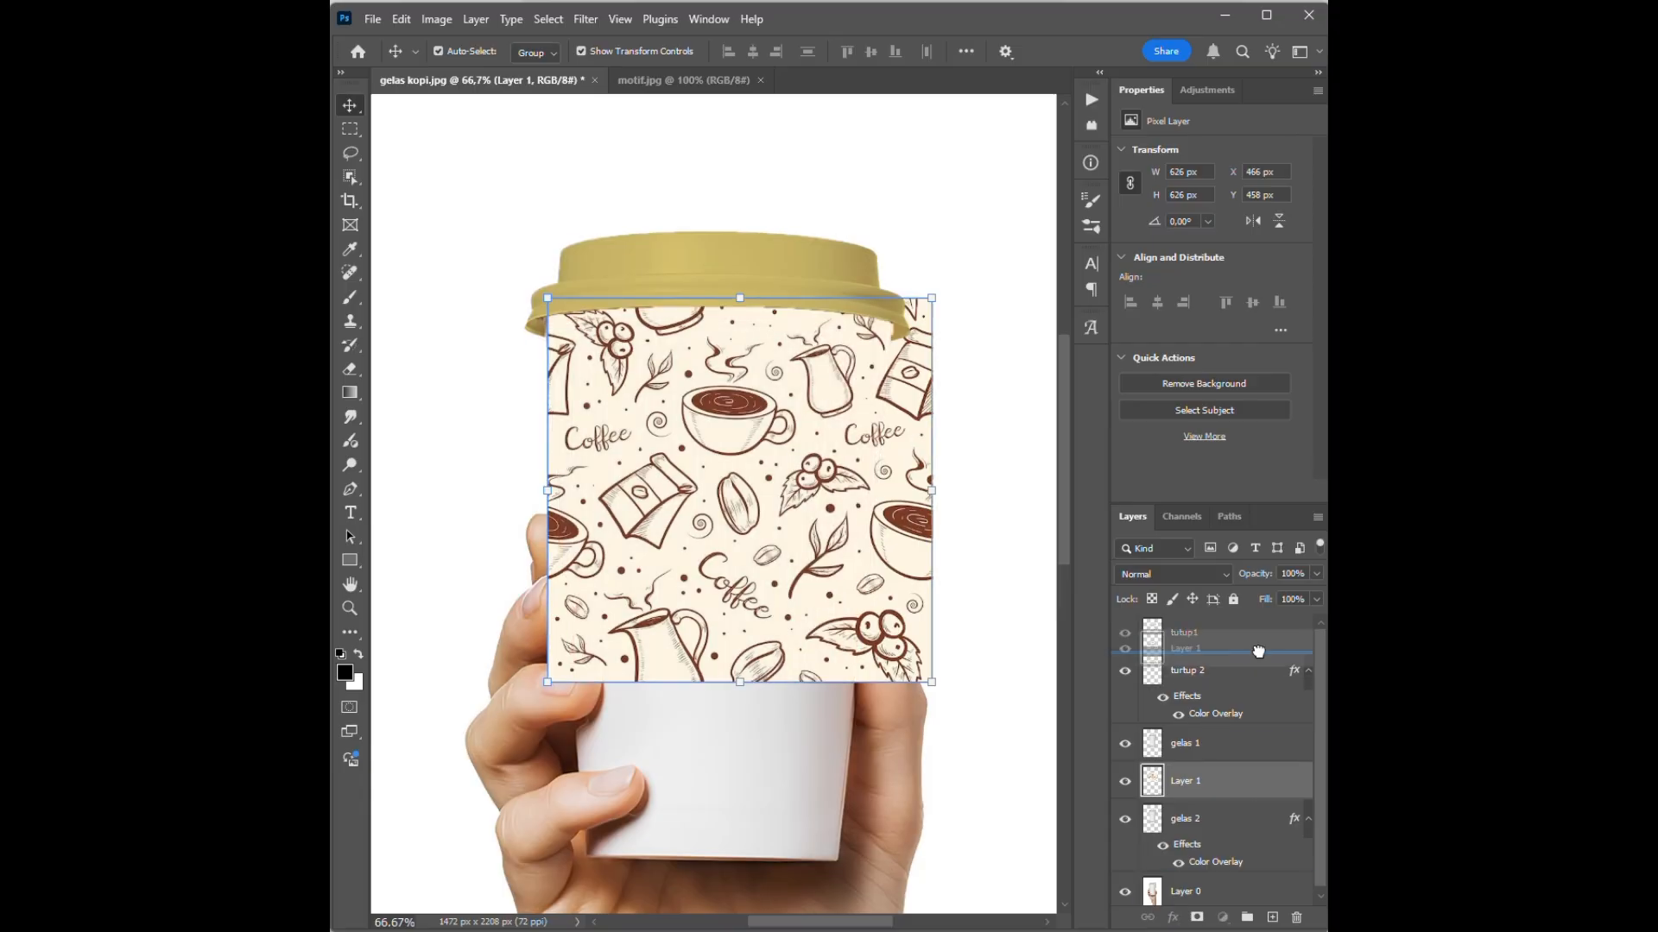
left_click_drag(1258, 617, 1258, 620)
Scale the coffee pattern to about 150% over the cup body and place its layer between gelas 1 and gelas 2
left_click_drag(823, 516, 751, 505)
left_click_drag(859, 671, 1044, 887)
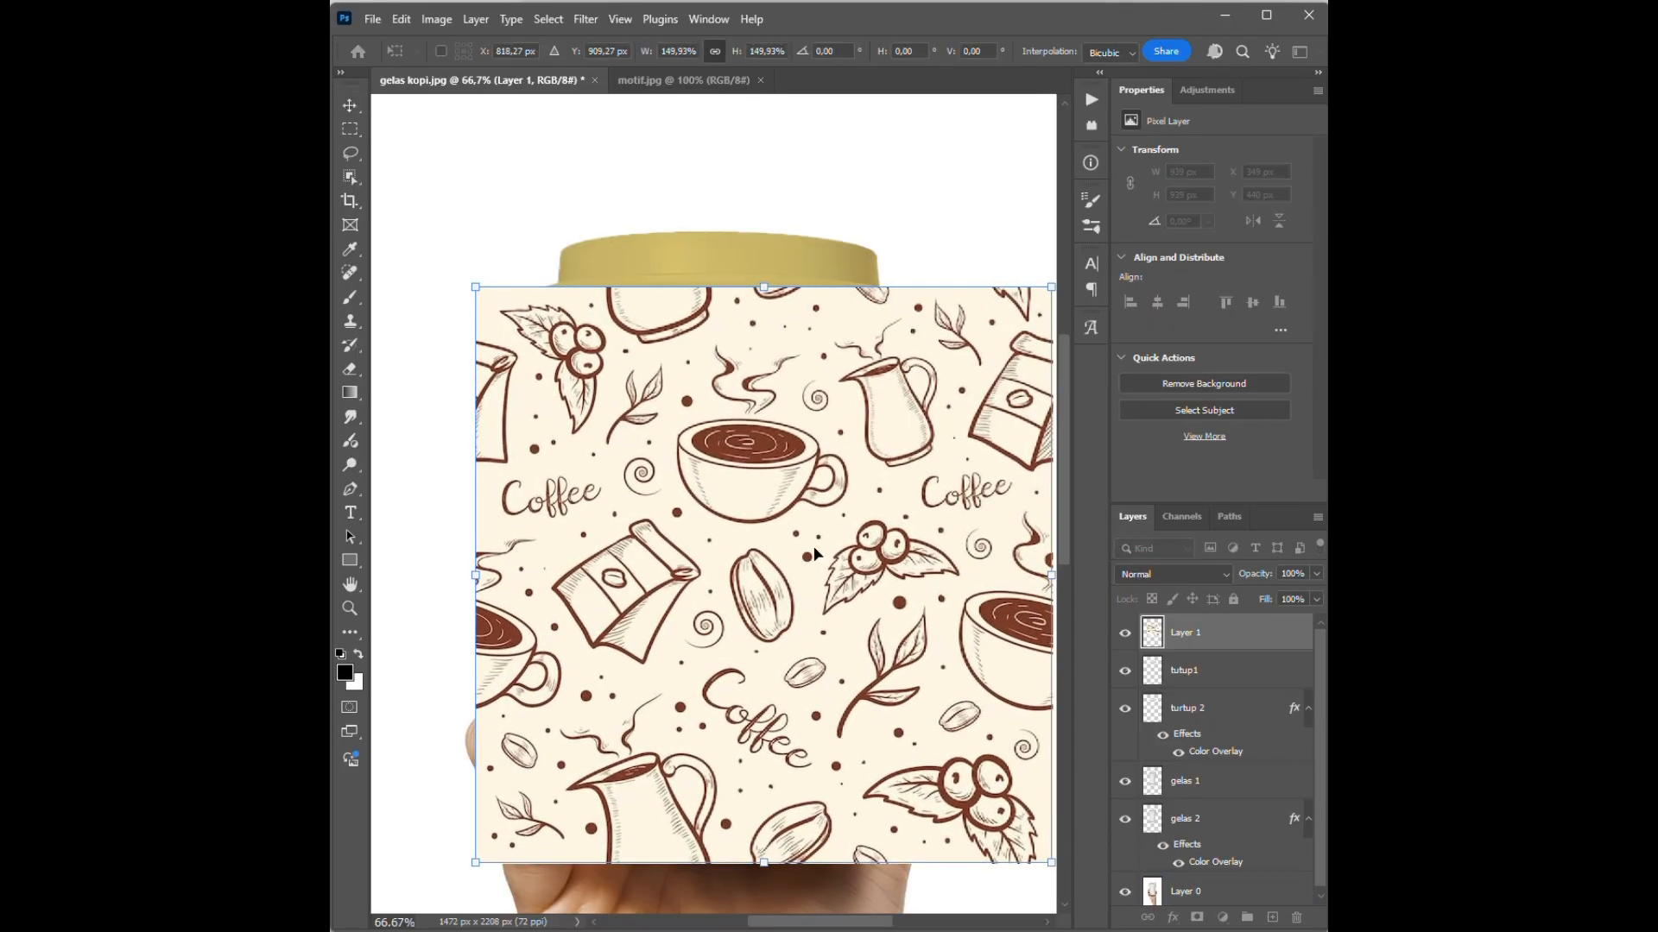
left_click_drag(816, 554, 776, 570)
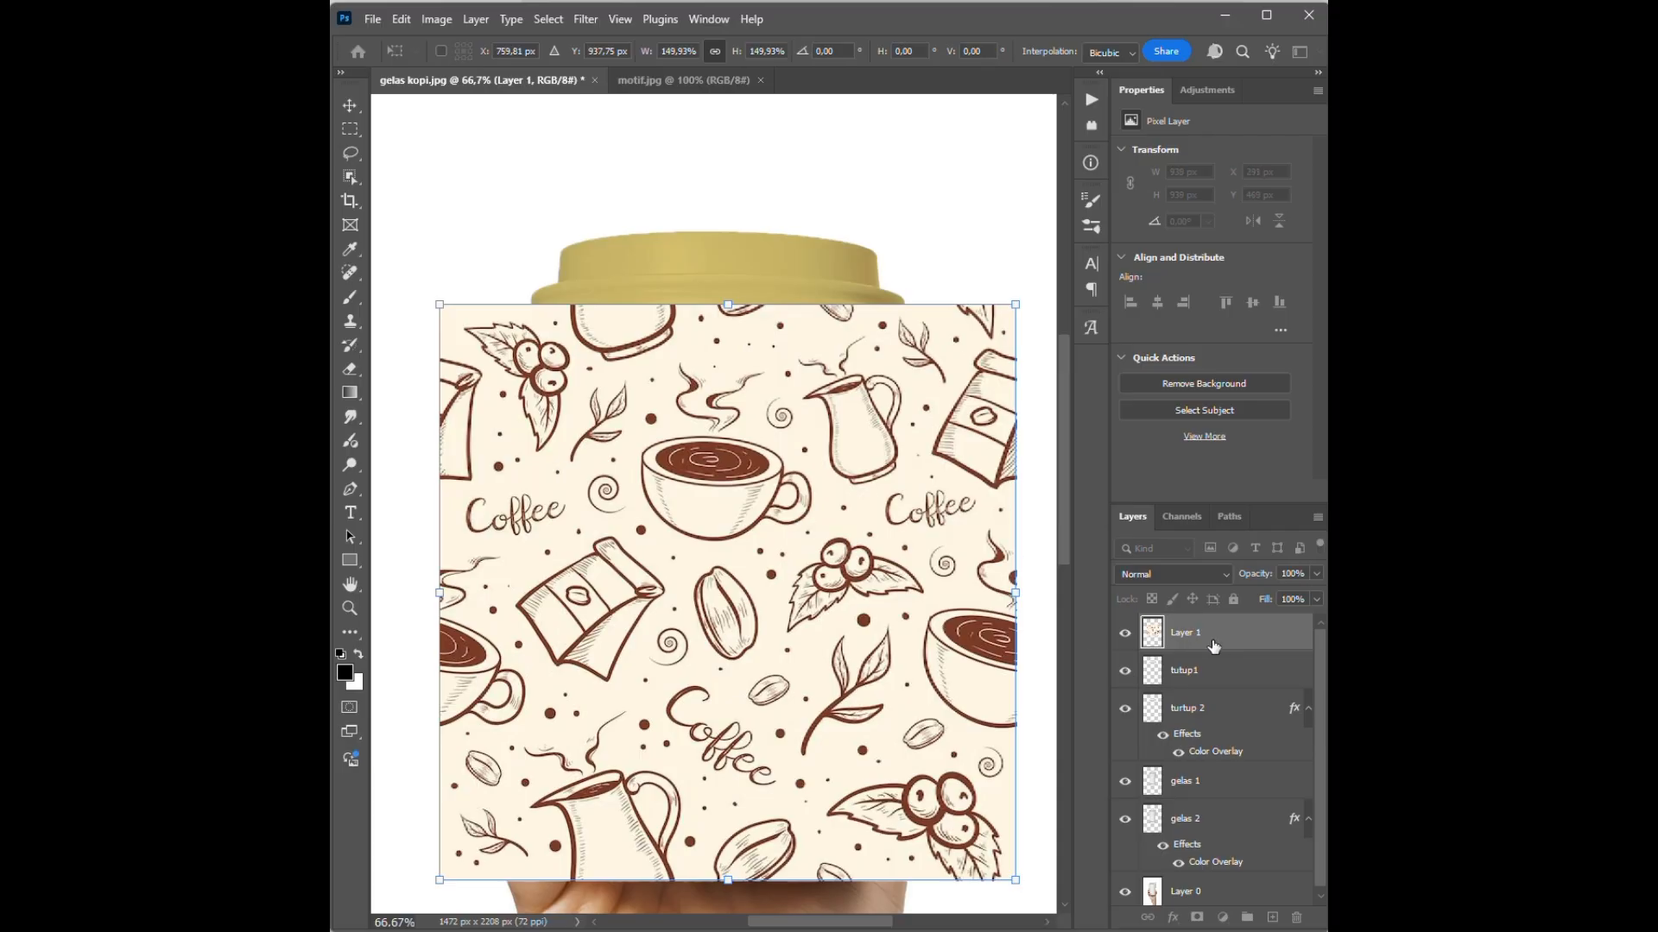
left_click_drag(1213, 646, 1212, 796)
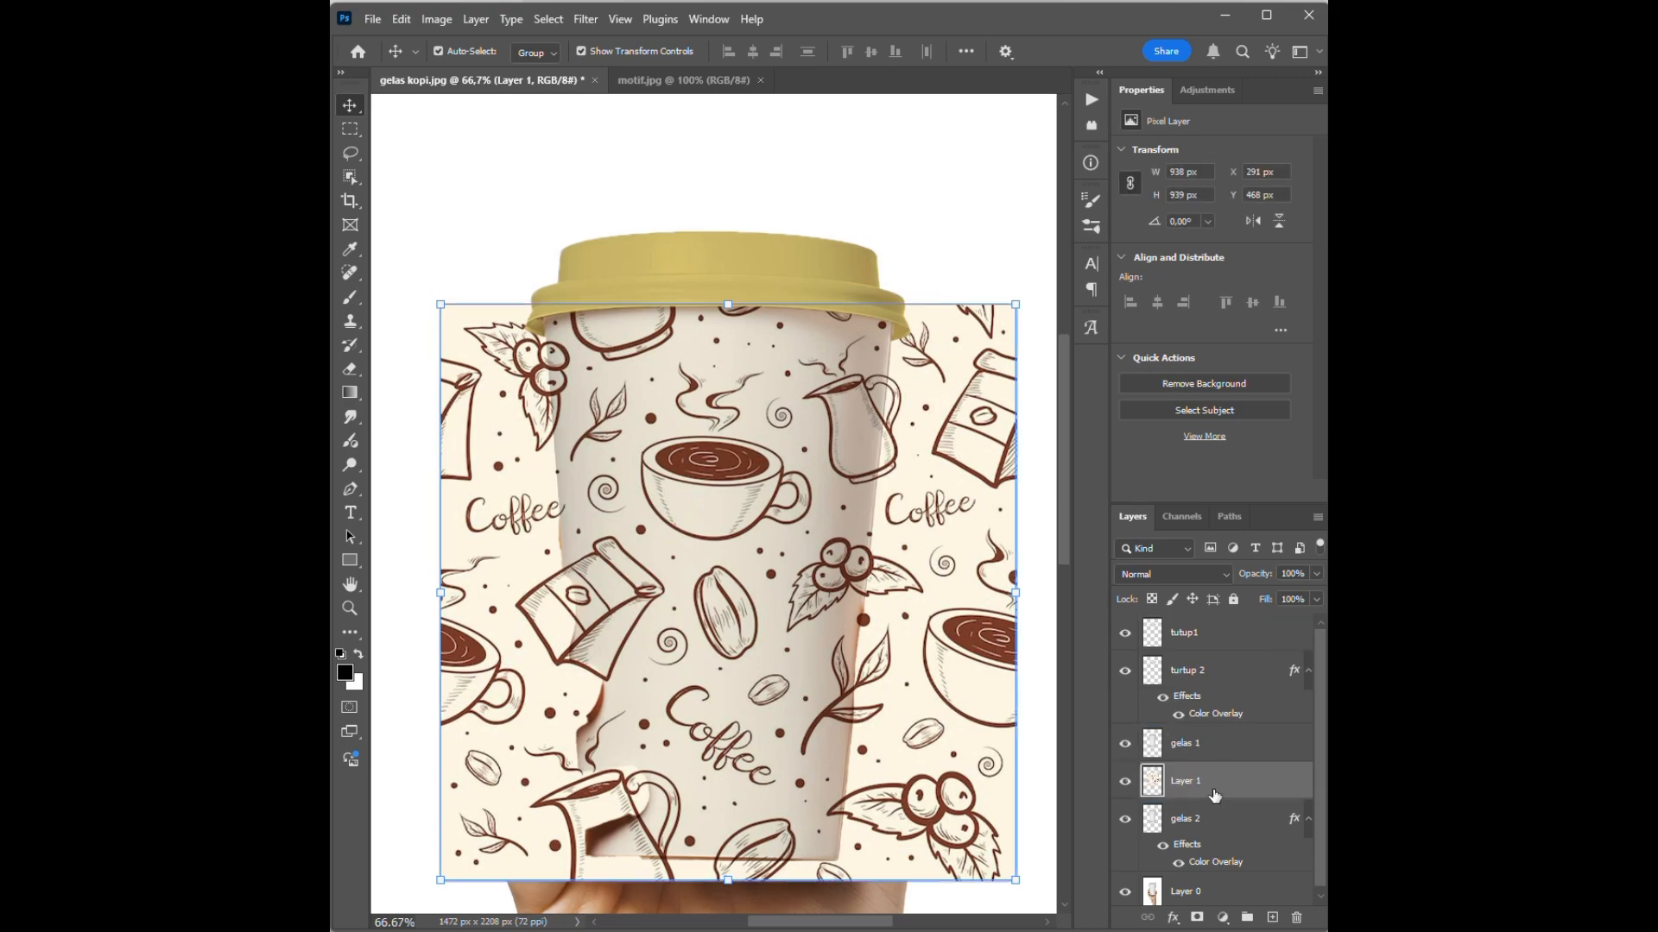
Load the gelas 1 outline as a selection, copy that area of the pattern to a new layer, and hide the original pattern layer
left_click(1193, 749)
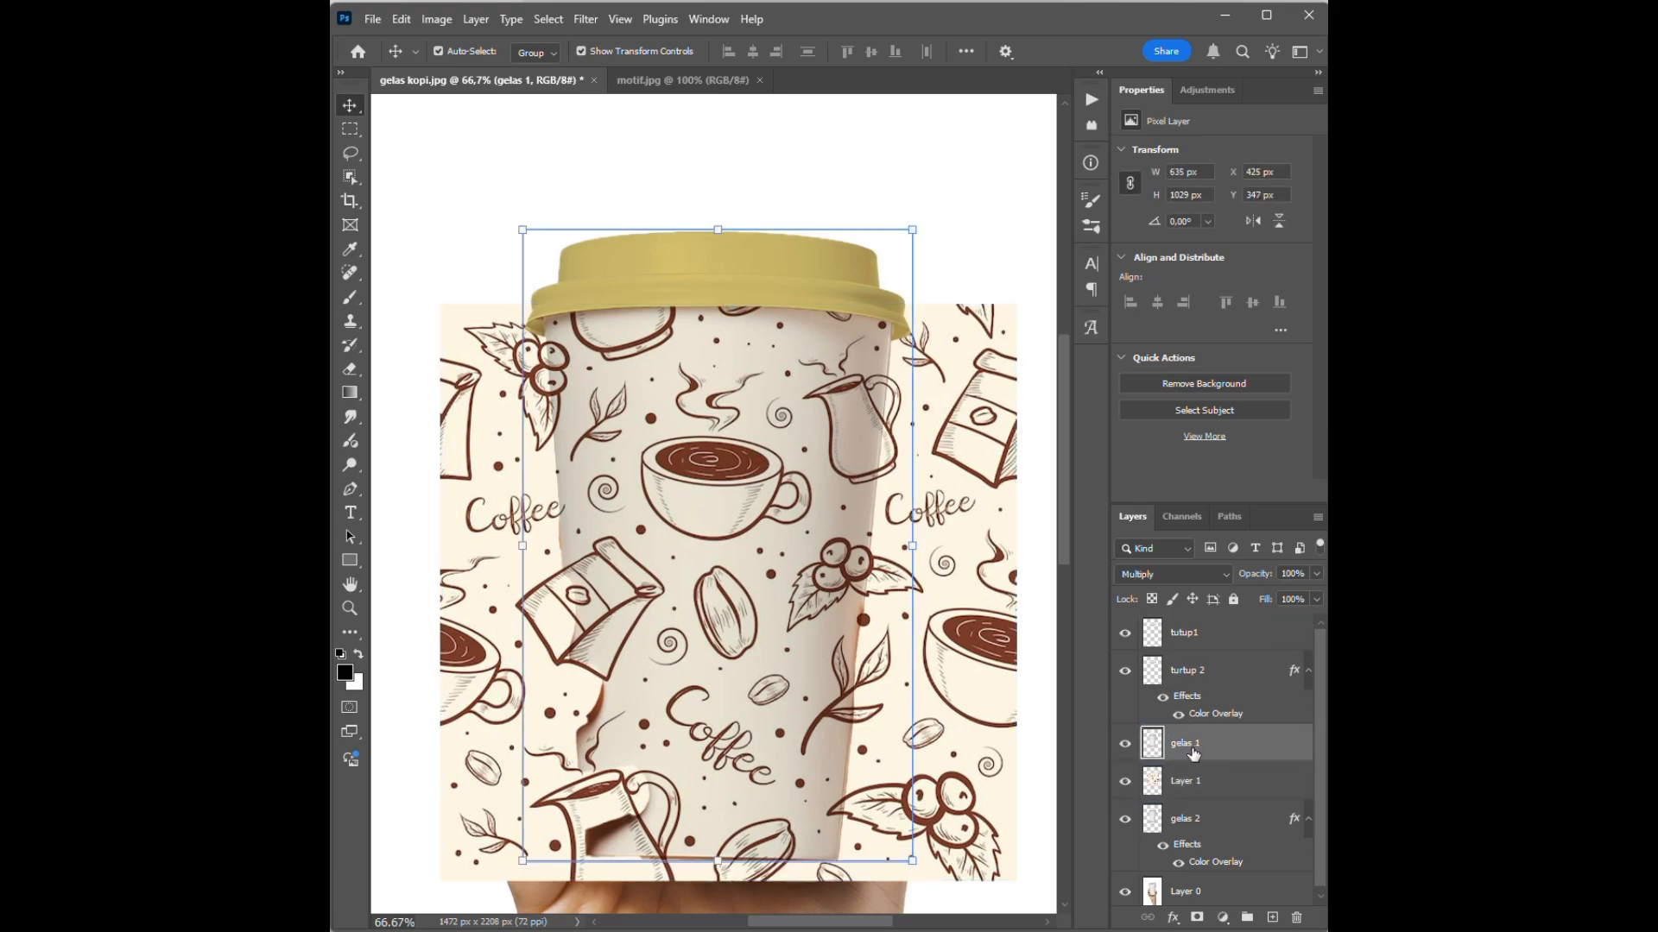
left_click(1153, 744, "ctrl")
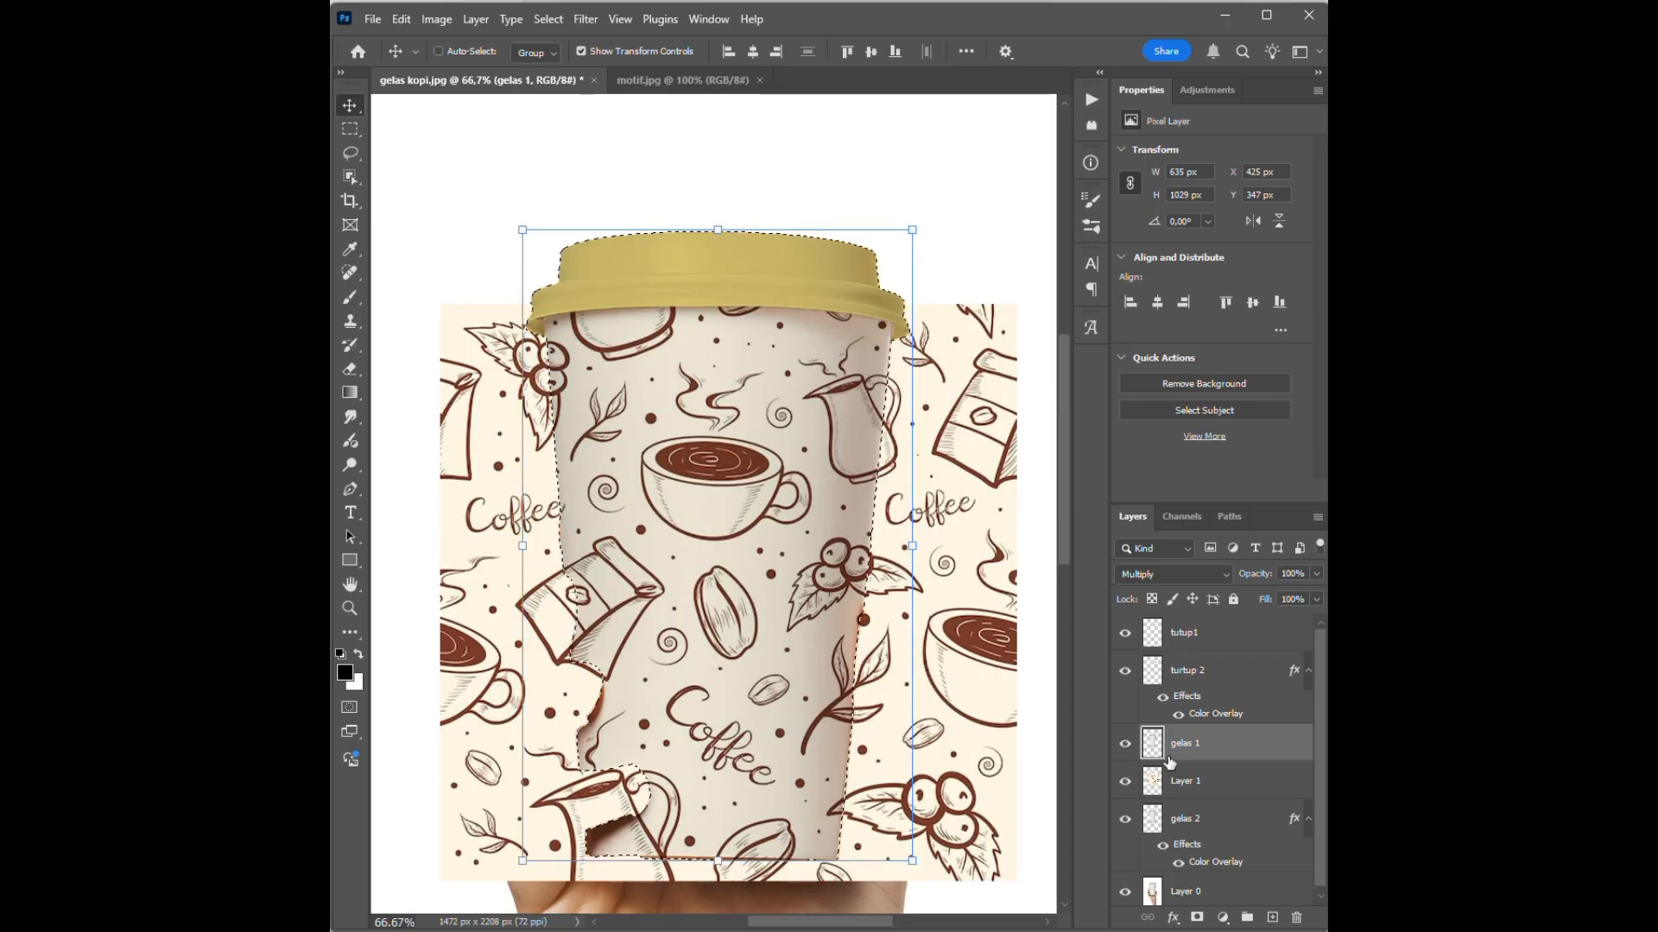
left_click(1211, 784)
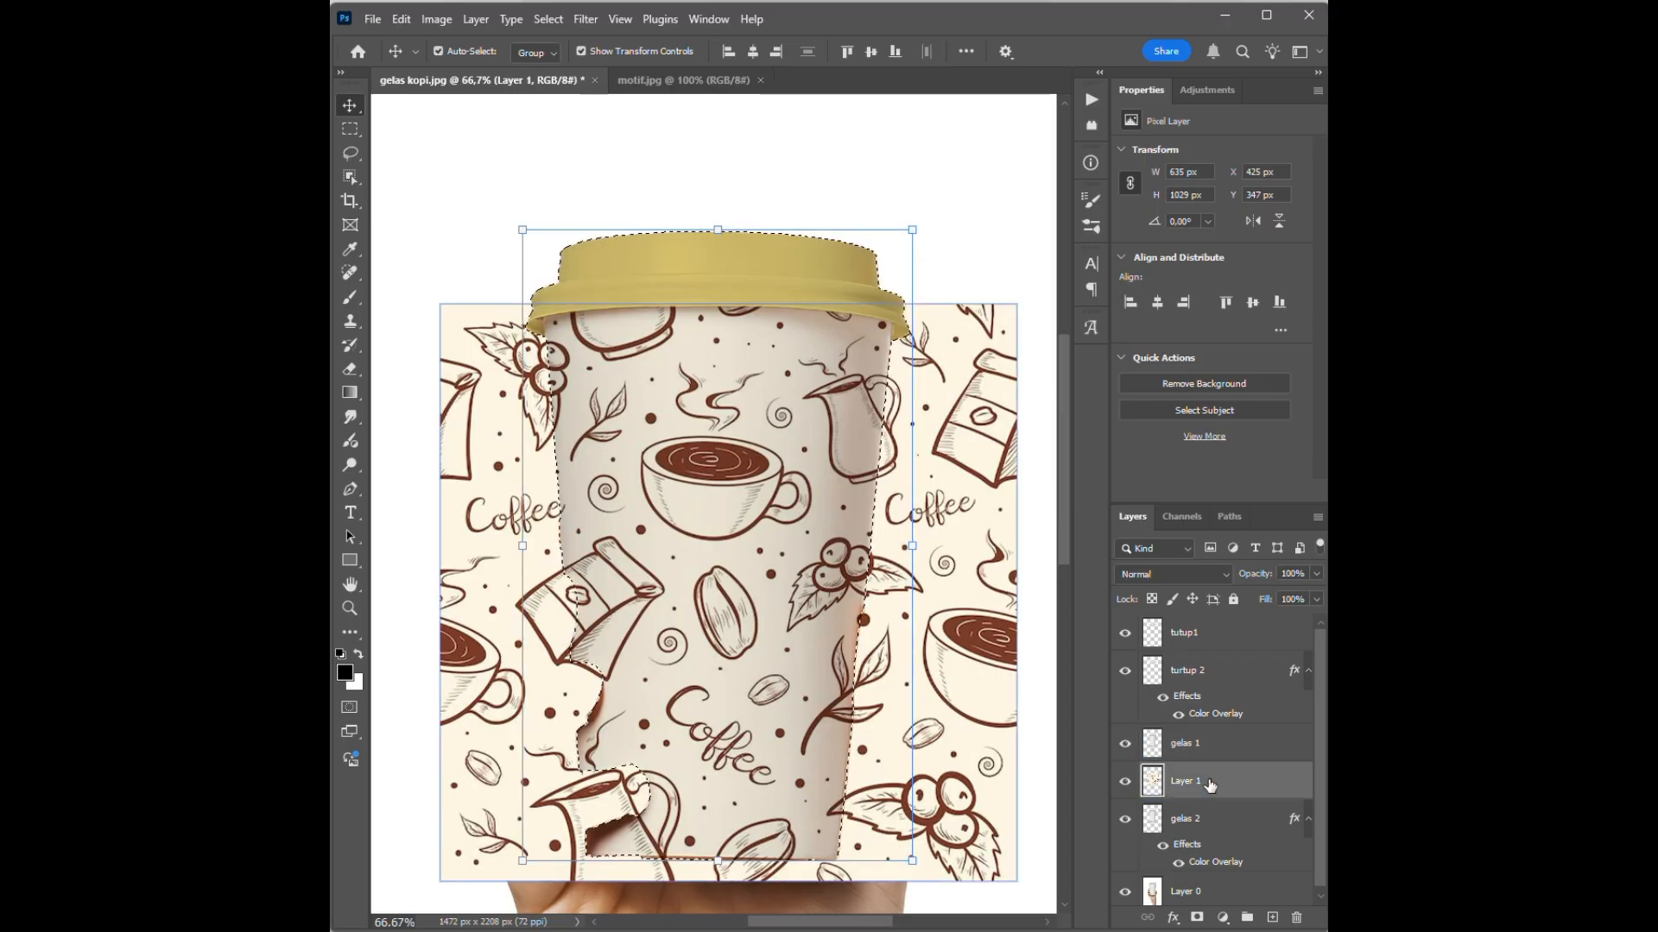
key("ctrl+j")
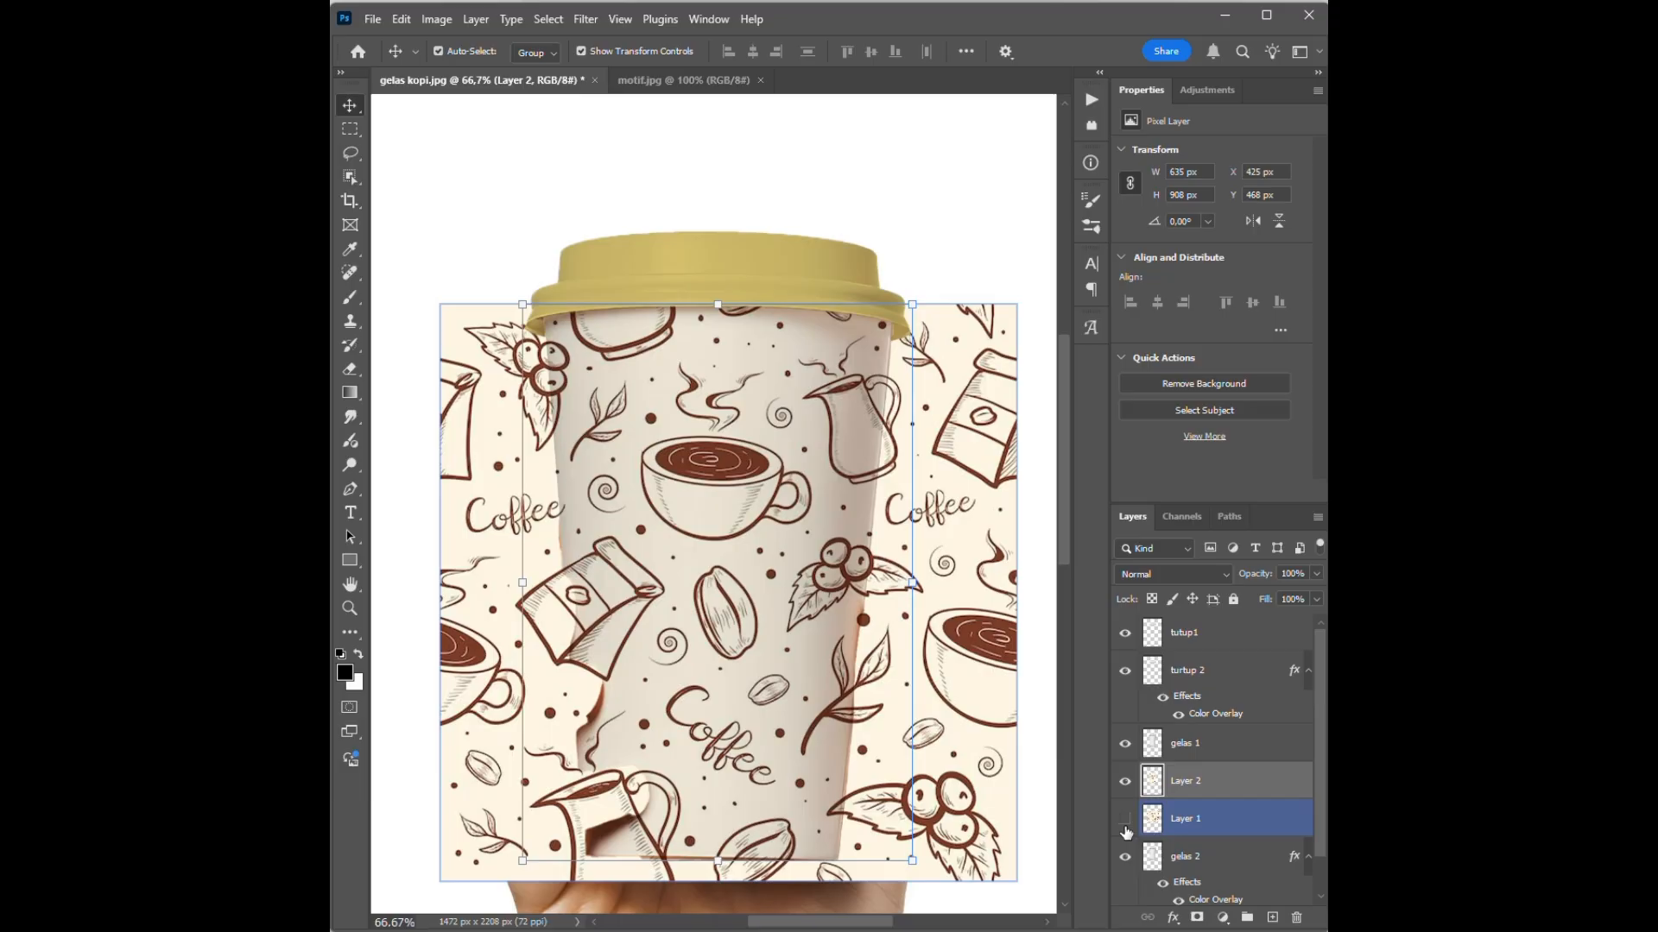
left_click(1125, 818)
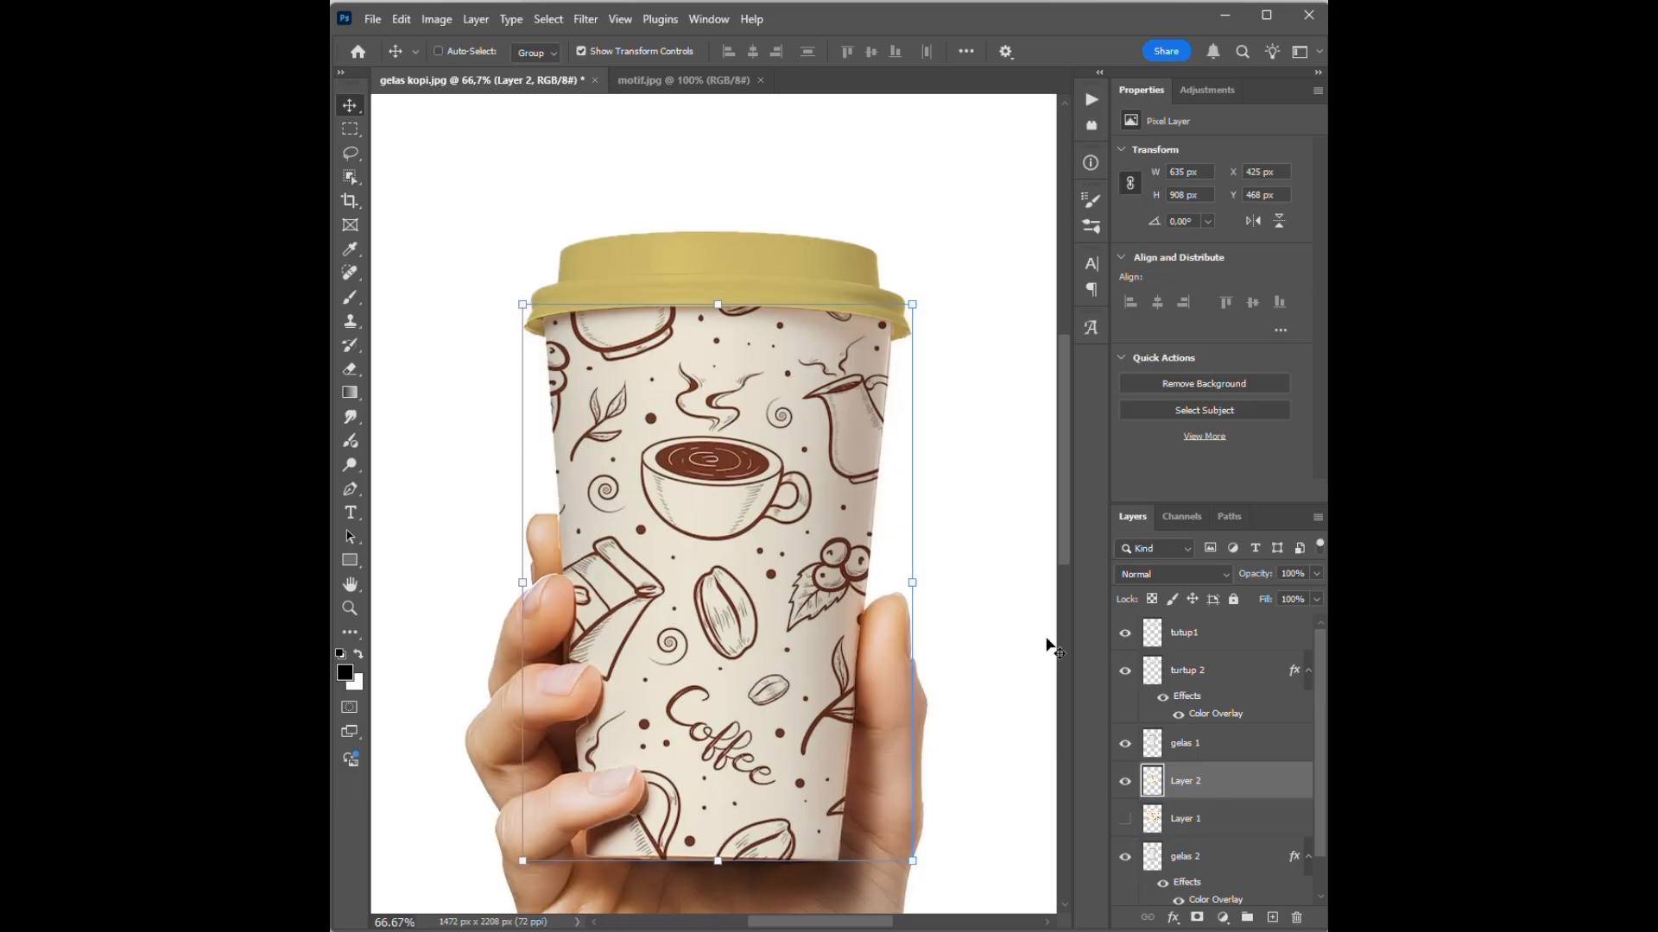
Erase the white background around the cup and hand on Layer 0 with the Magic Eraser
scroll(1051, 646, "down", 3)
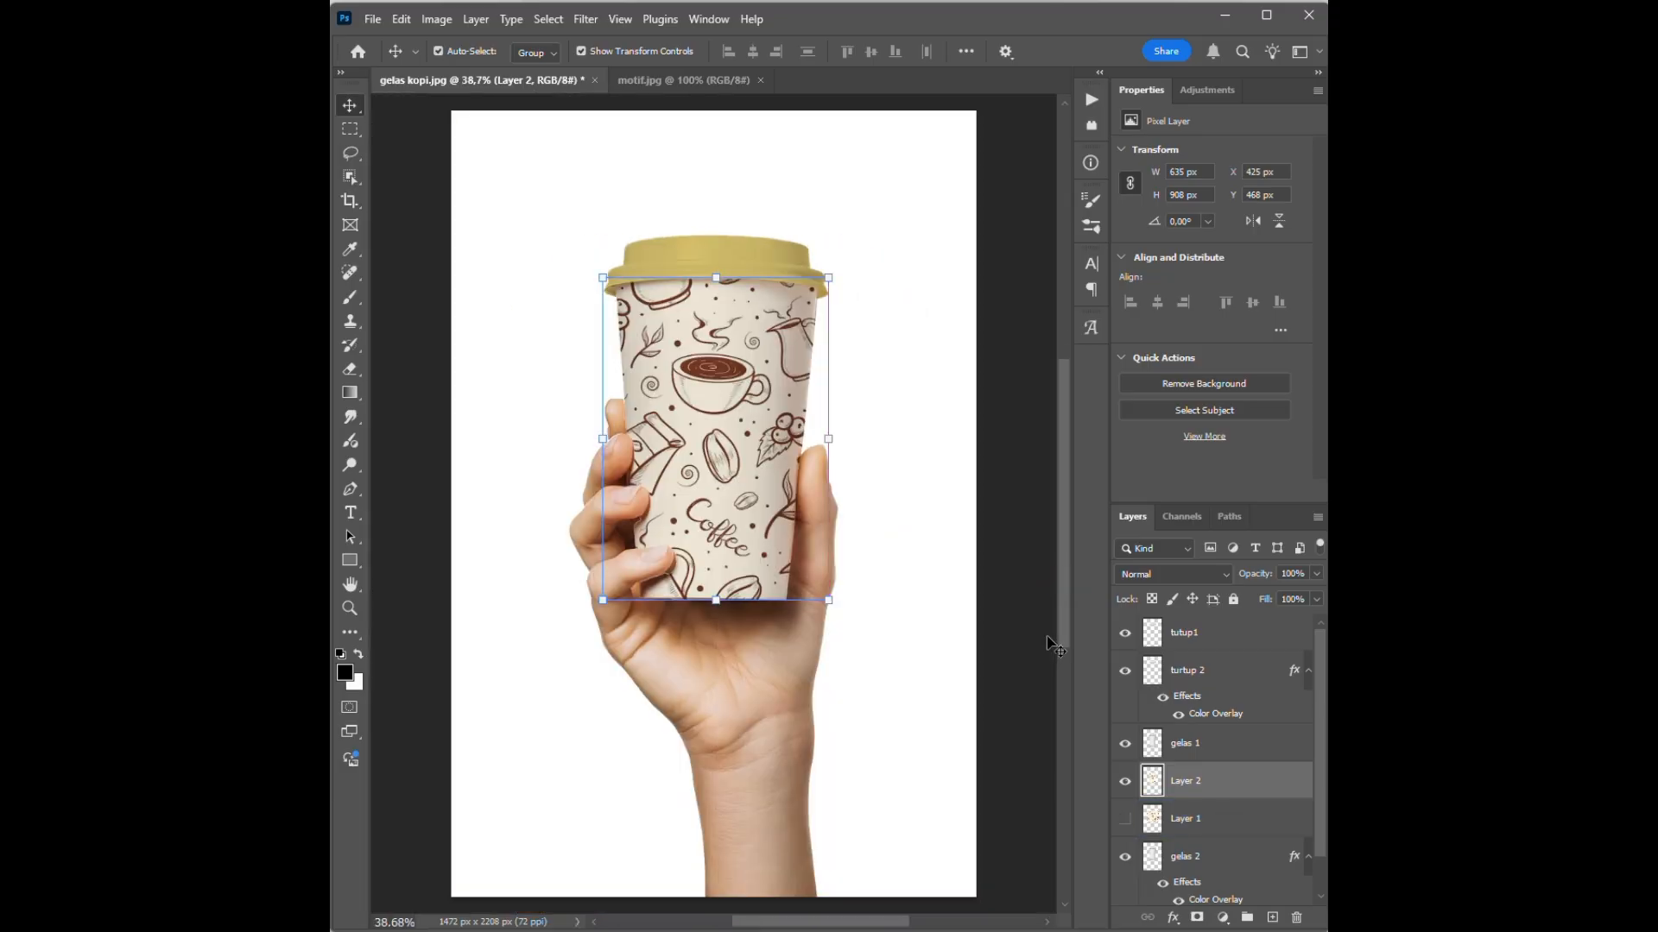
left_click(1048, 633)
scroll(1217, 788, "down", 2)
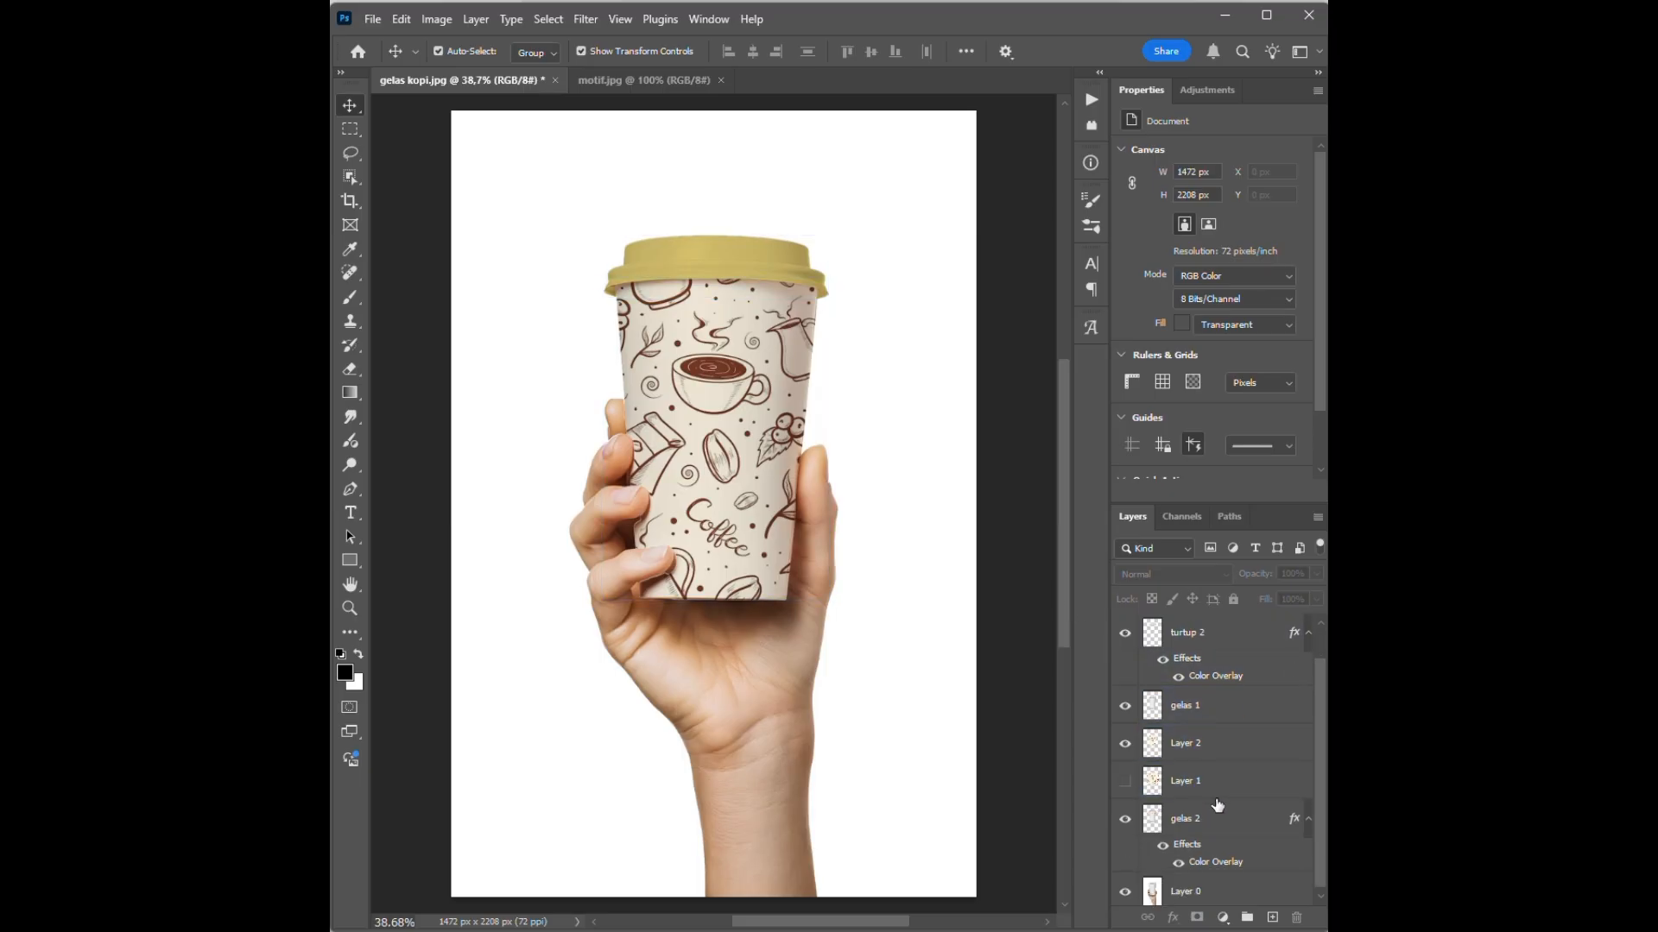
left_click(1194, 895)
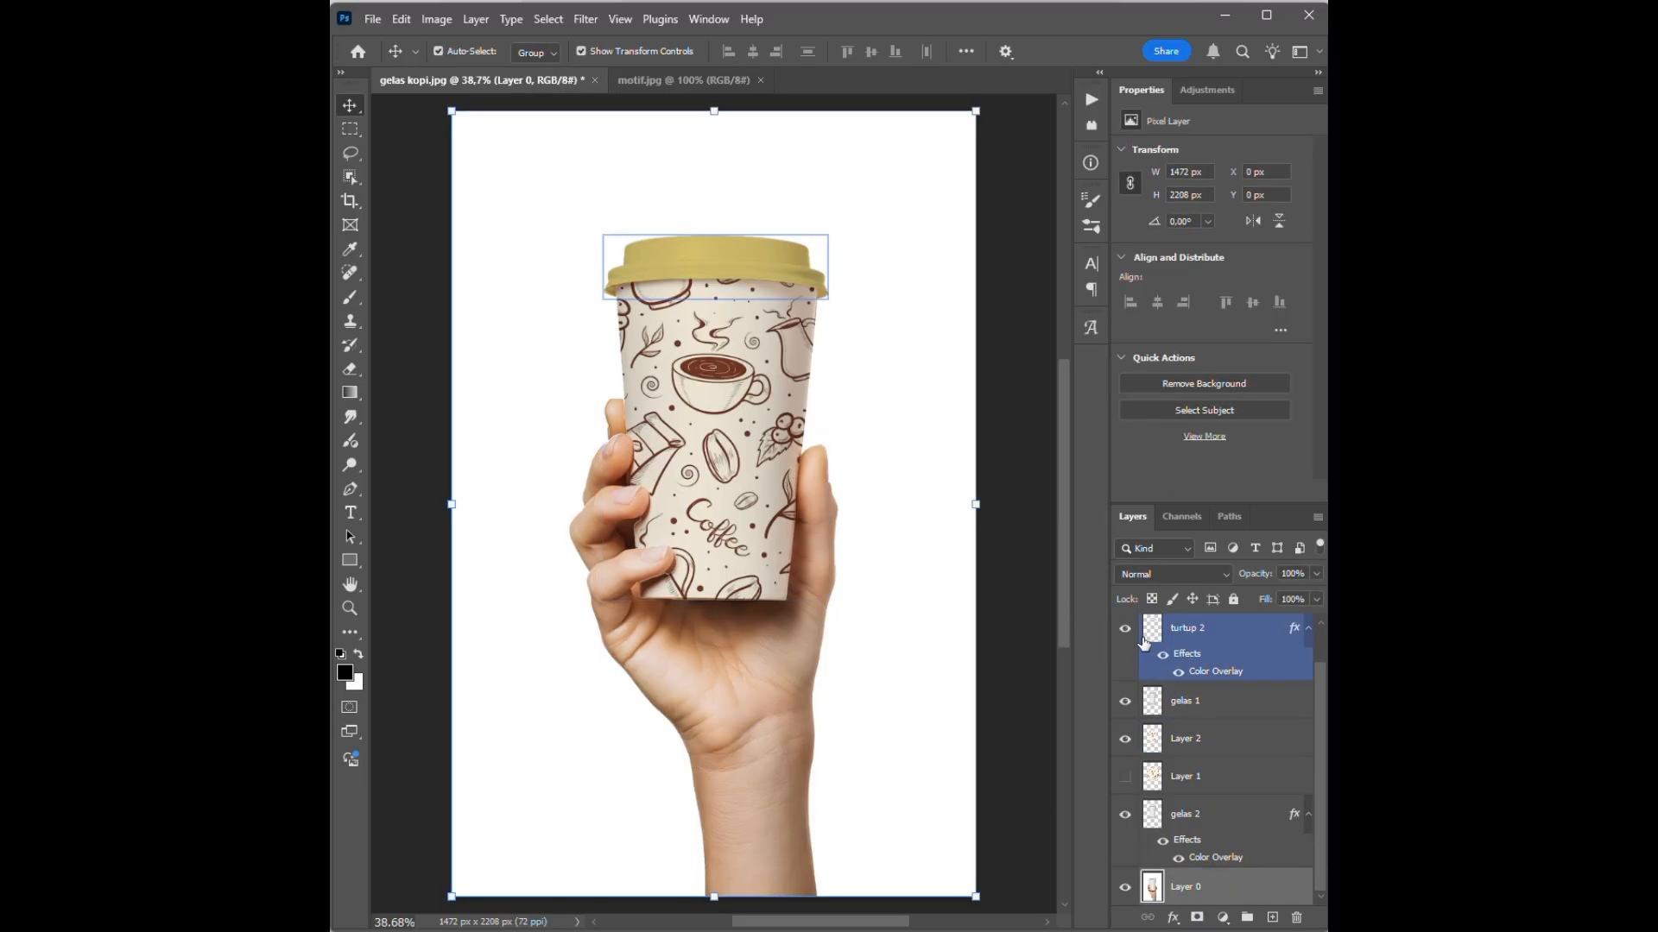
left_click(350, 368)
left_click(416, 404)
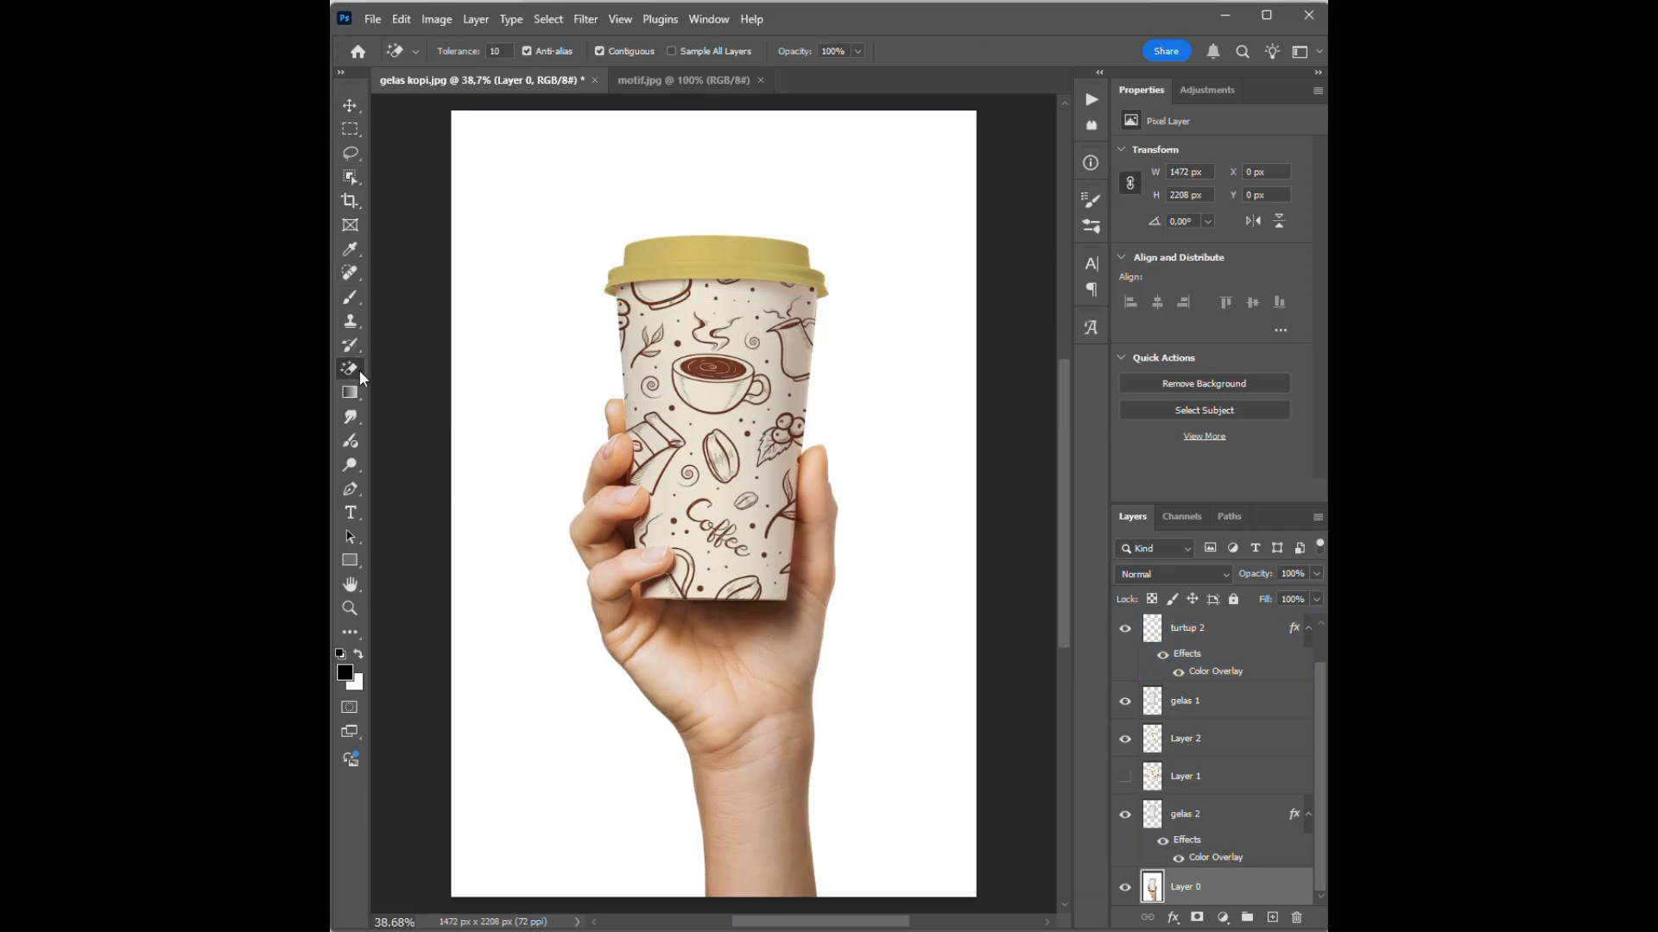
left_click(910, 528)
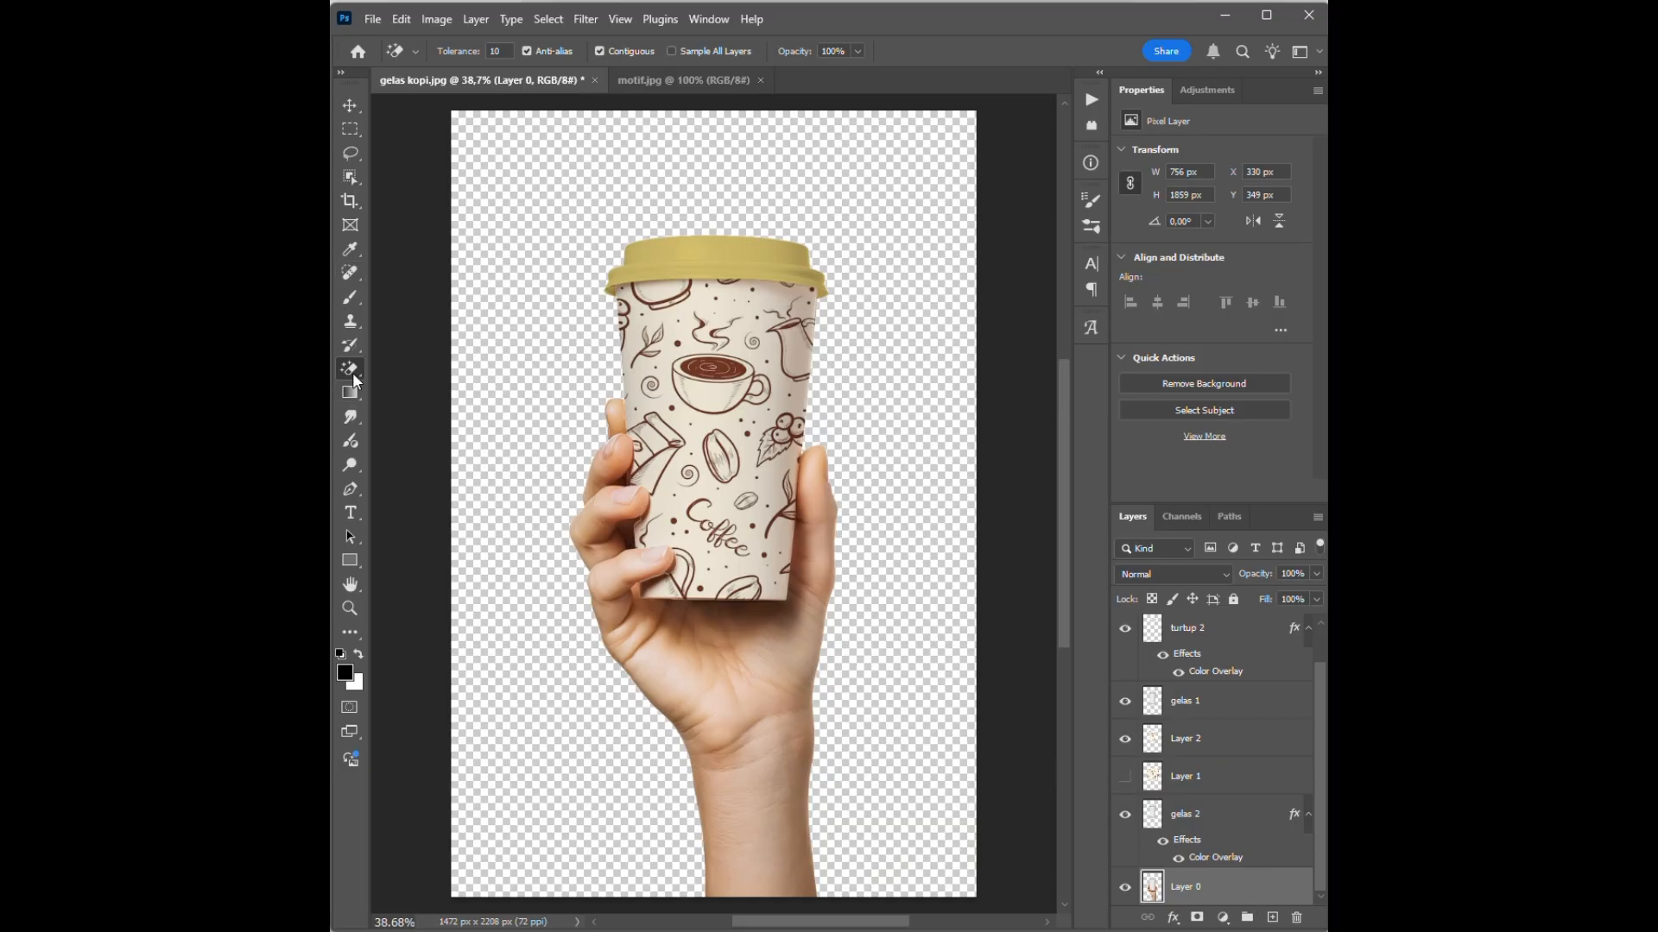
right_click(353, 373)
Draw a white rectangle of about 1511 x 2232 px covering the whole canvas and place its layer below Layer 0
left_click(351, 565)
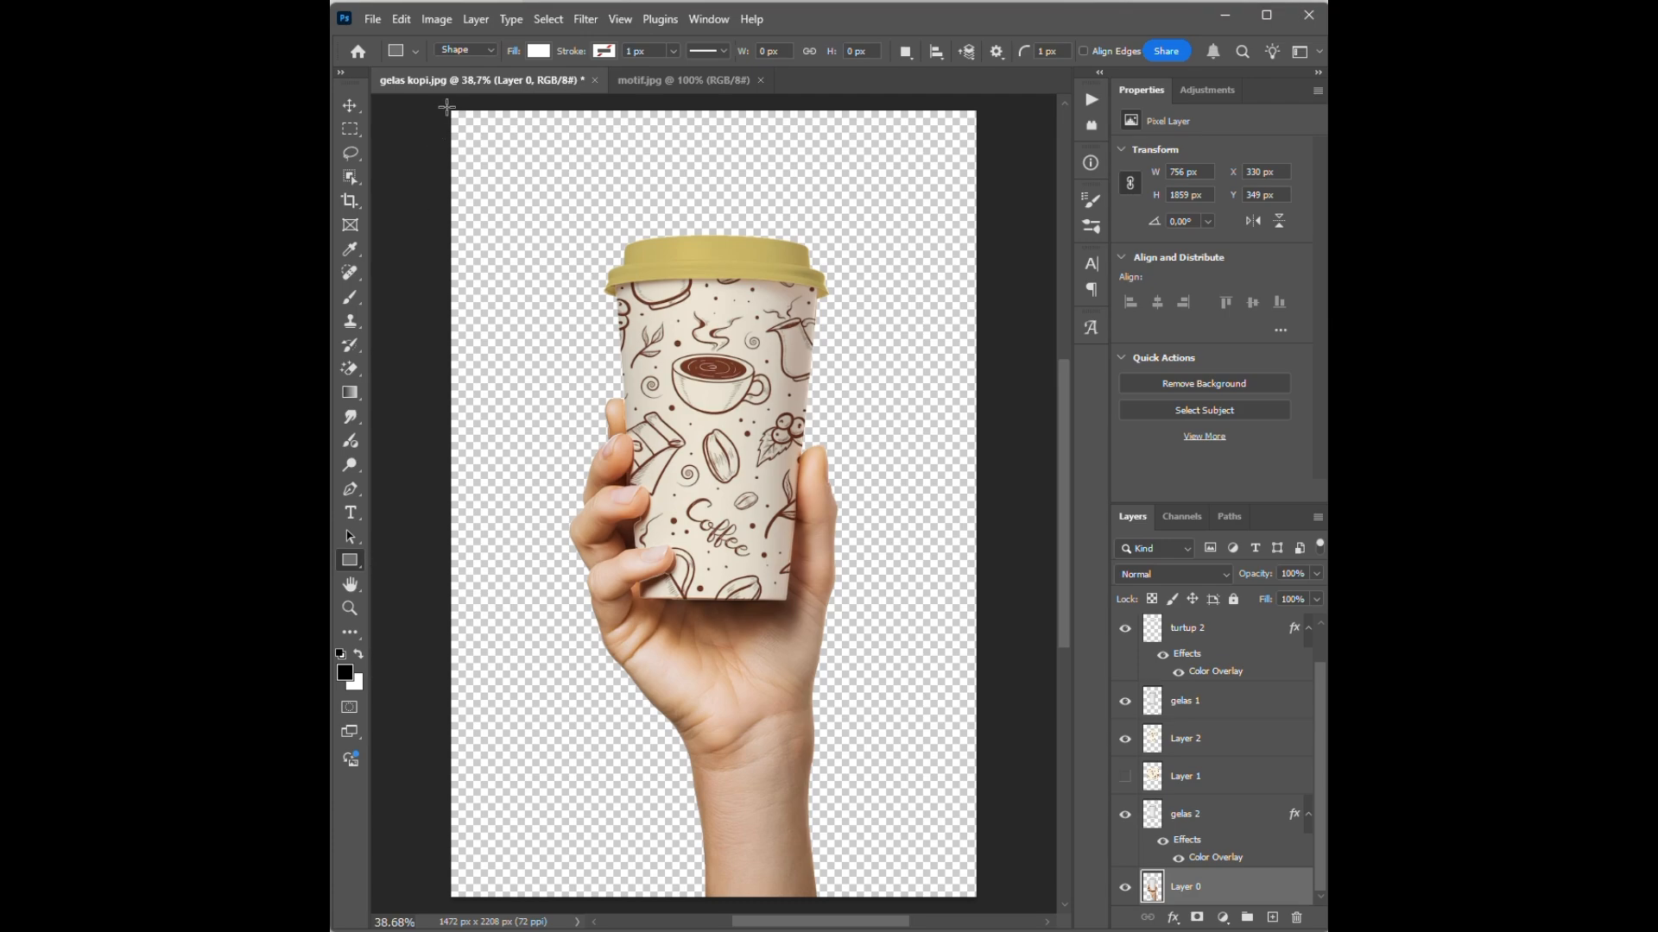
left_click_drag(446, 105, 985, 779)
scroll(1208, 765, "down", 1)
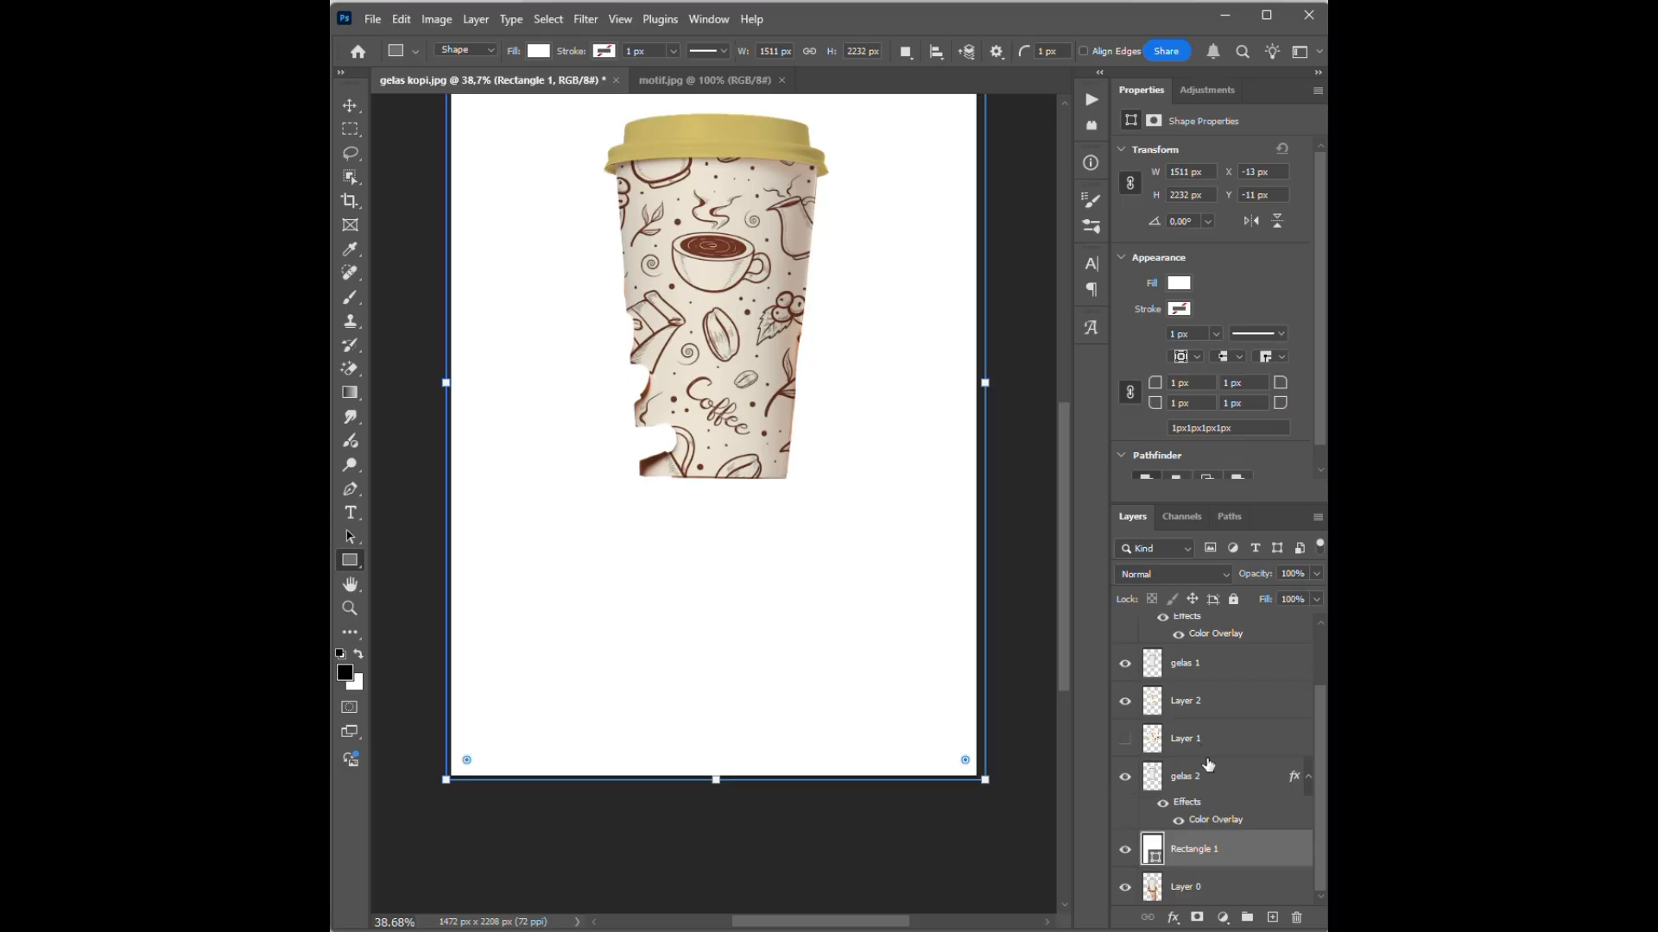
left_click_drag(1217, 850, 1236, 885)
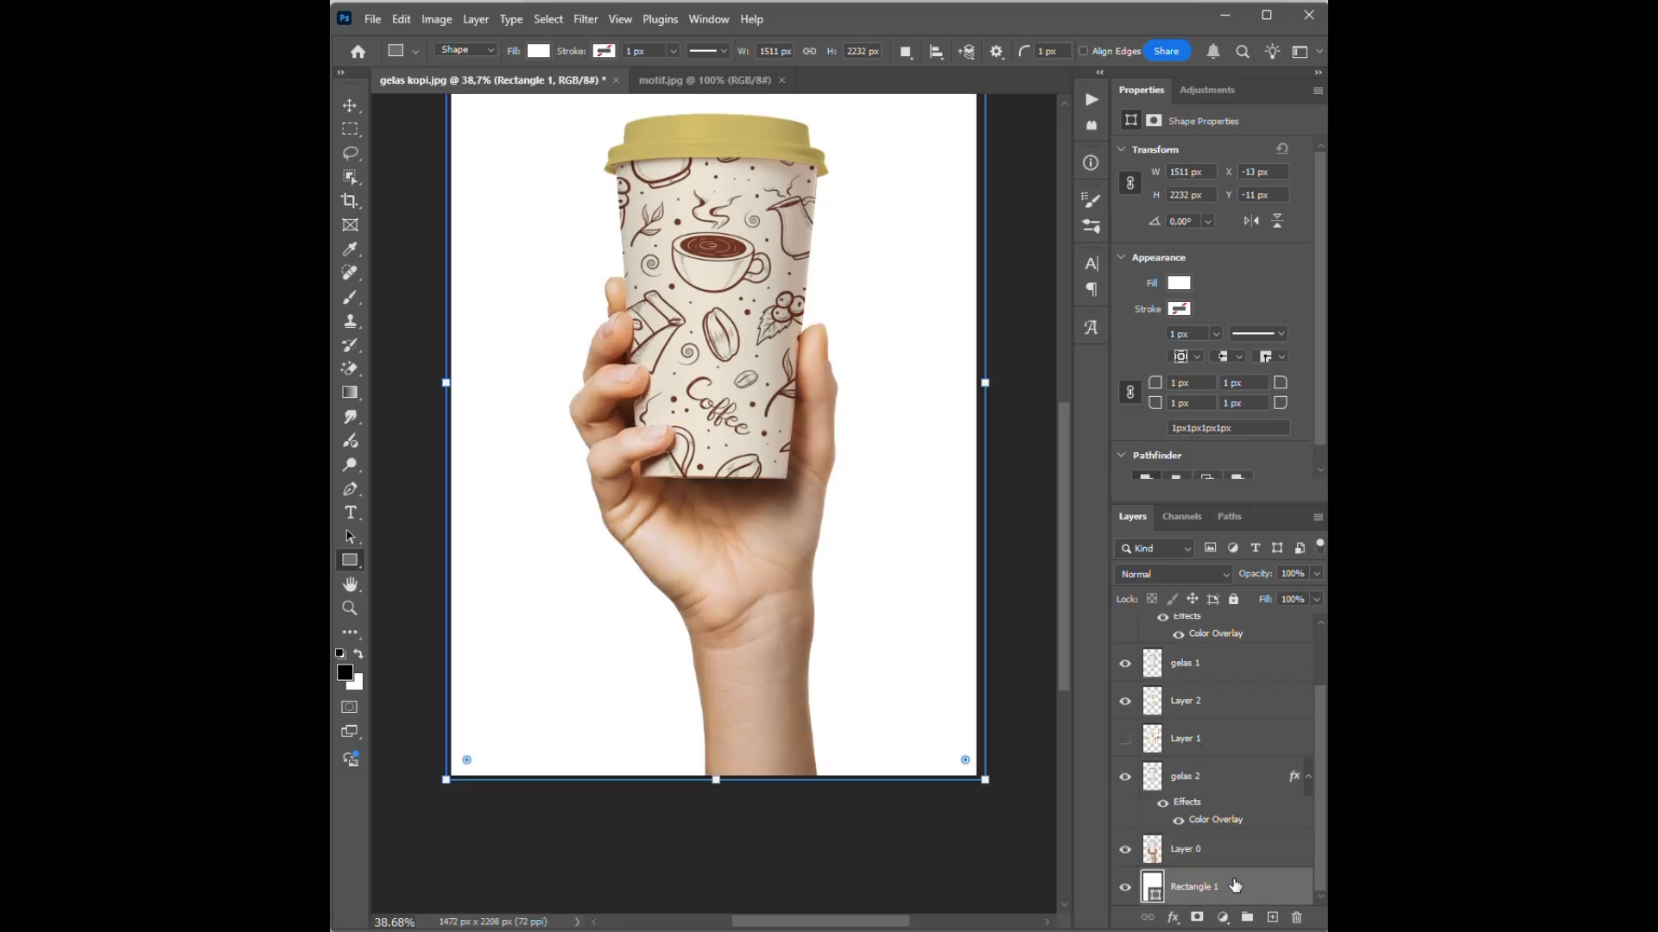
Add a Color Overlay effect to the Rectangle 1 layer and open its overlay color for editing
left_click(1172, 917)
left_click(1236, 843)
left_click_drag(943, 466, 960, 600)
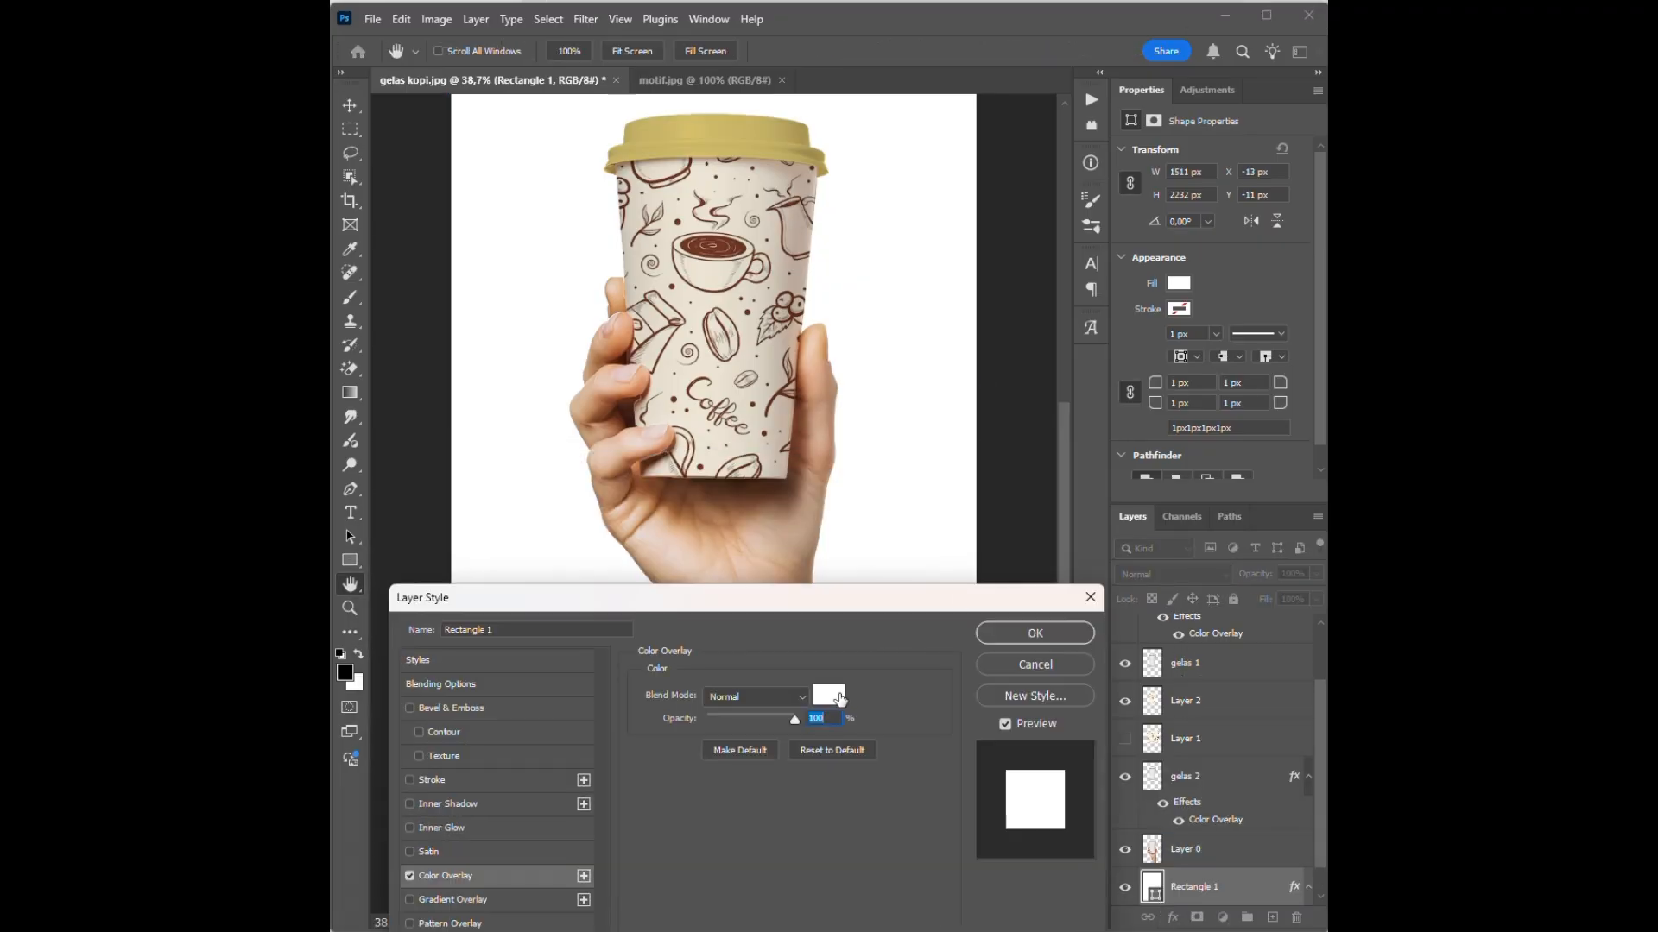
left_click(812, 561)
Try red, orange-brown and magenta overlay colors on the background rectangle
left_click_drag(764, 652, 676, 691)
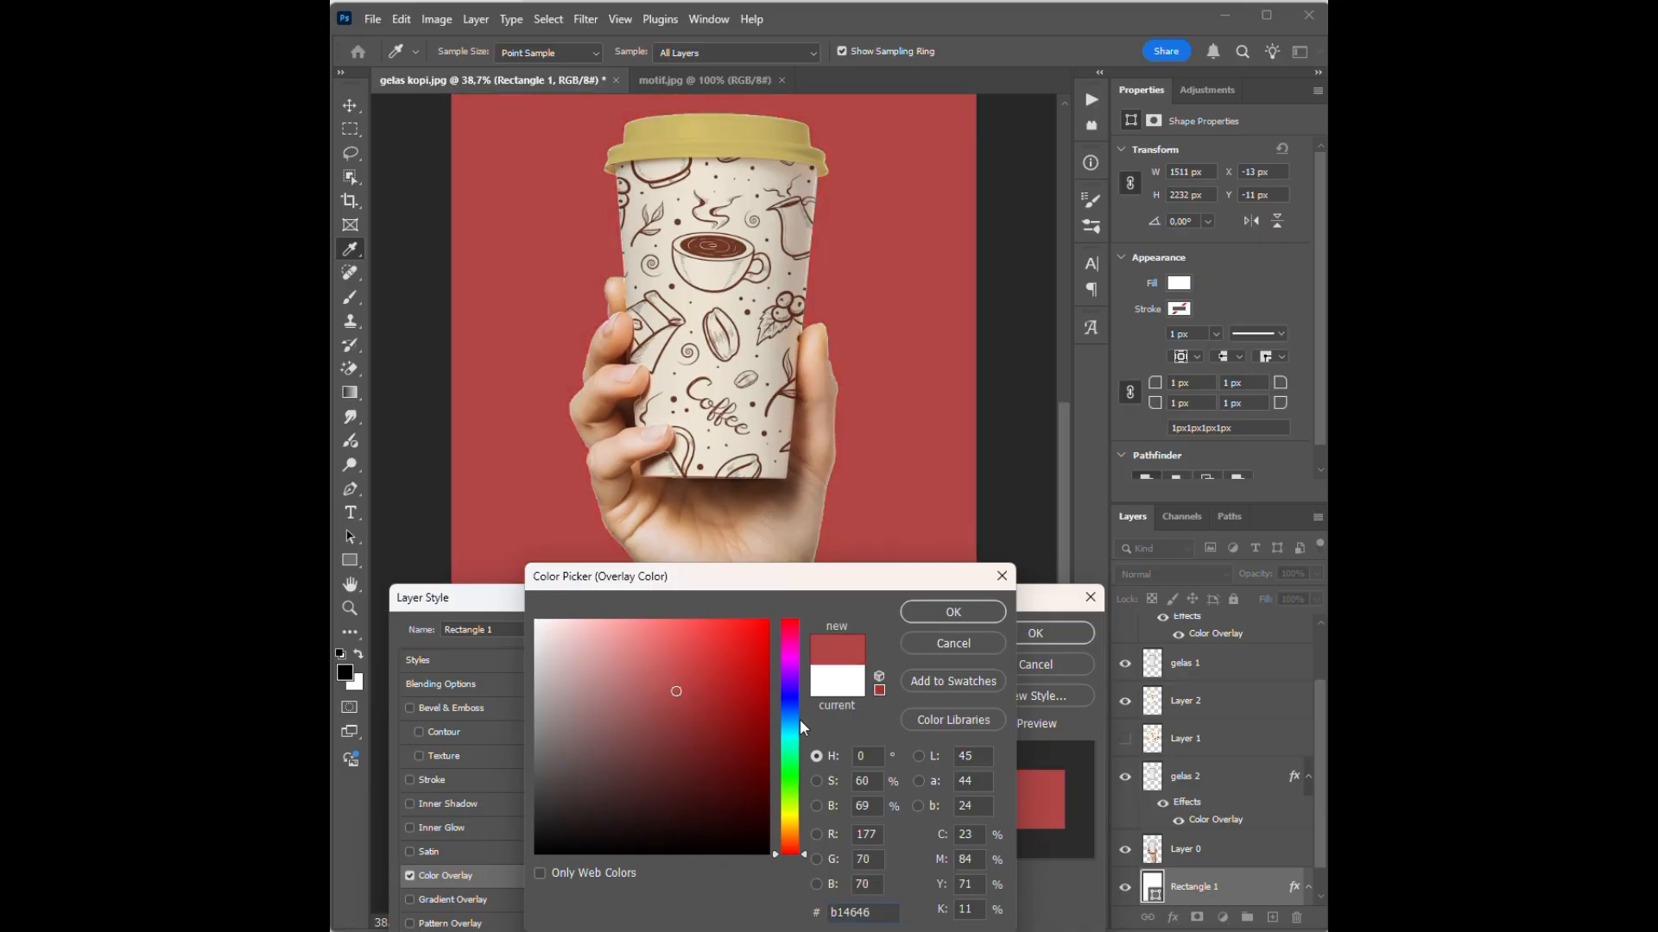
left_click(784, 763)
left_click(789, 833)
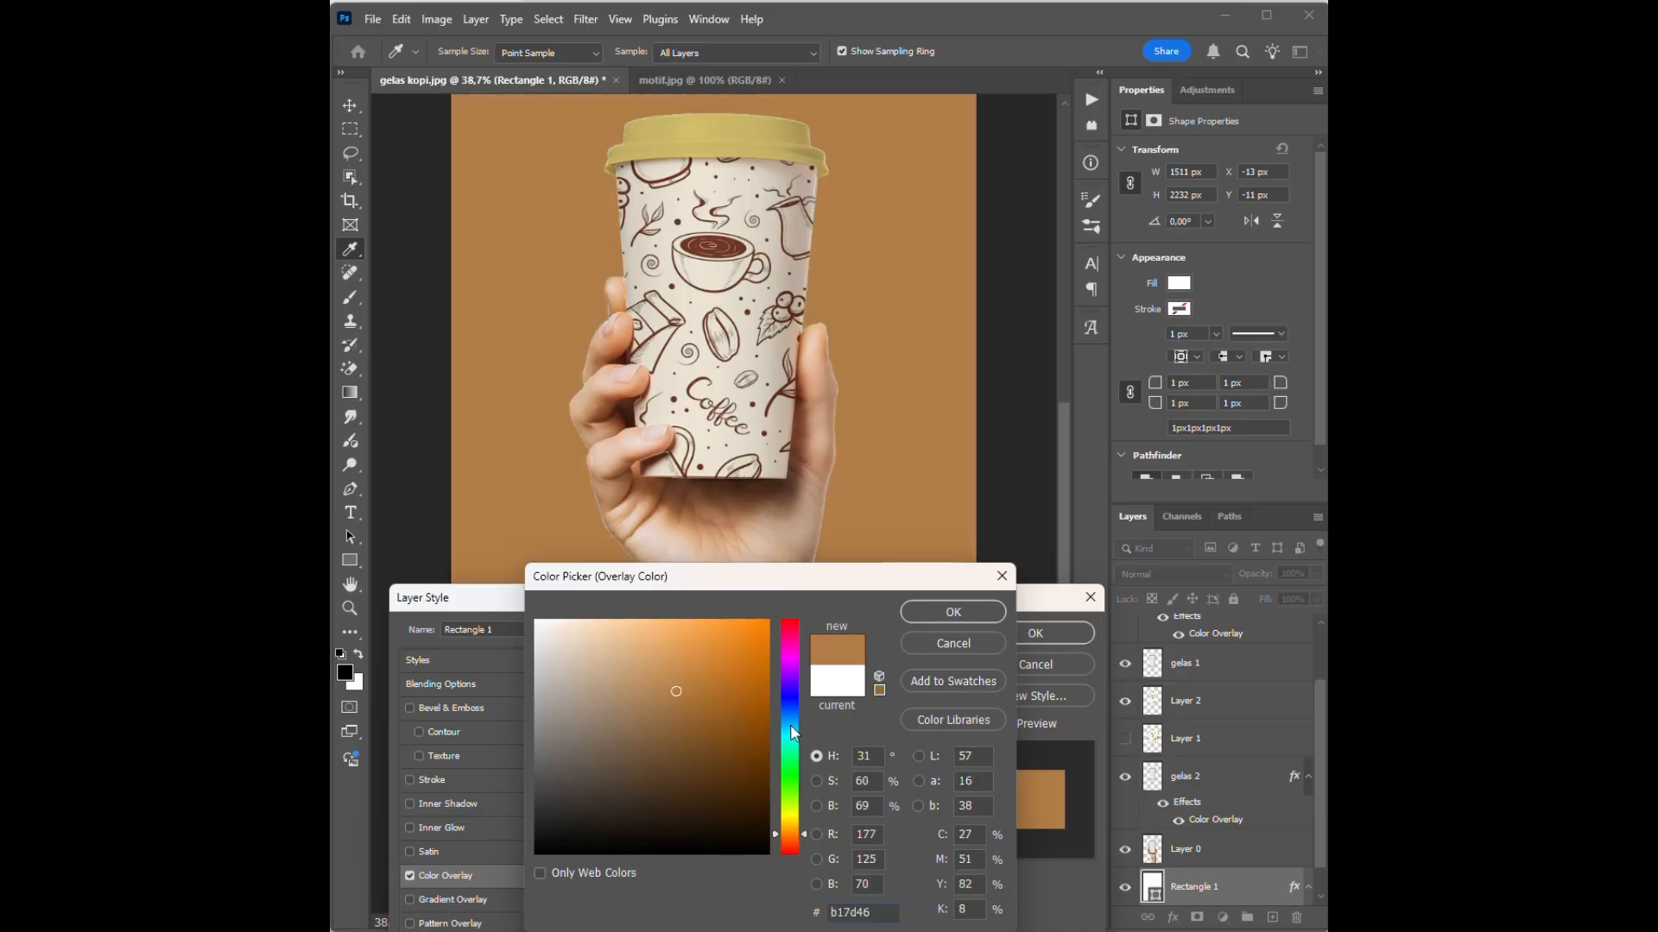
left_click(793, 644)
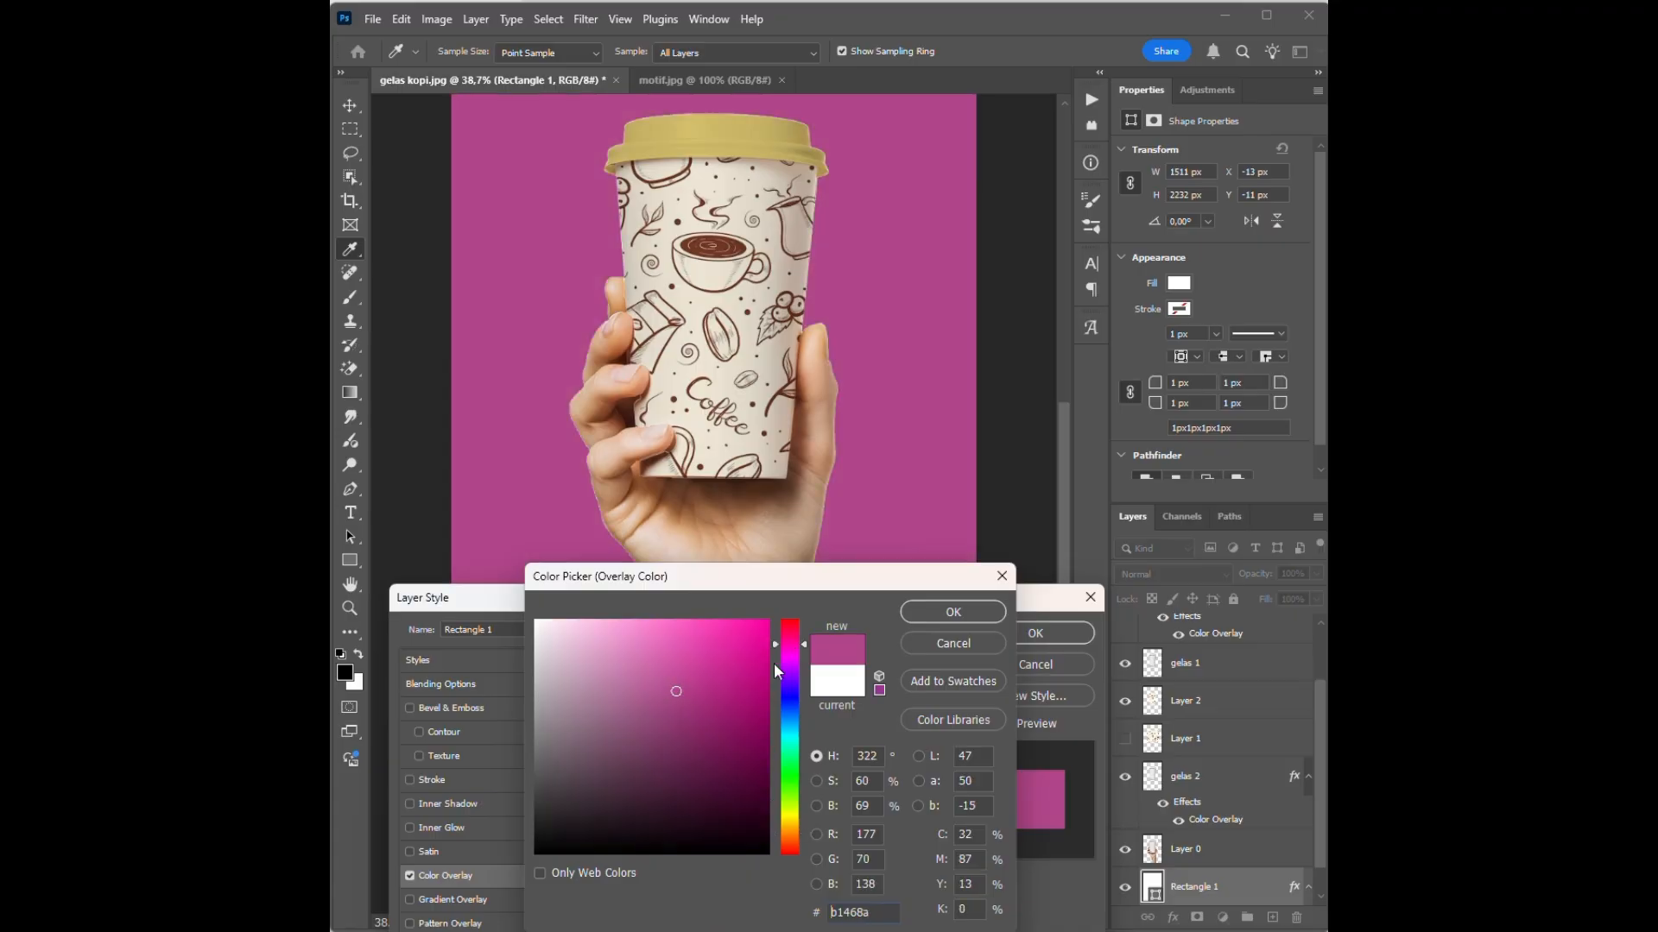
left_click(793, 787)
Set the background rectangle's overlay color to the light beige e9d1ab and apply the layer style
left_click(789, 828)
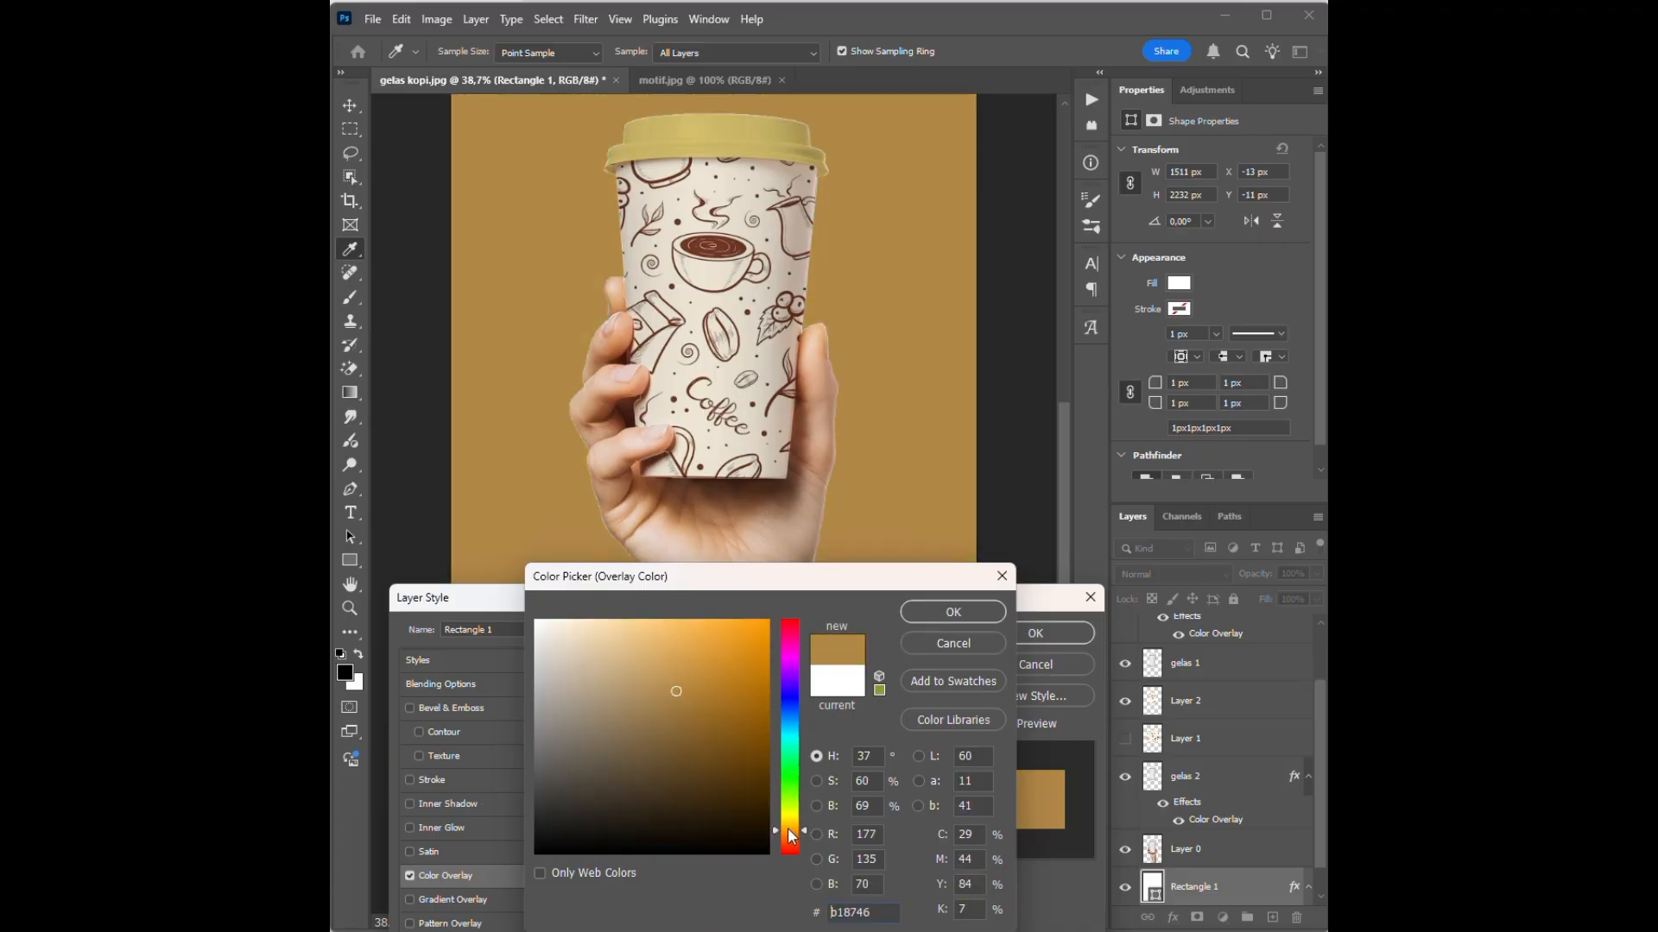
left_click_drag(612, 647, 597, 640)
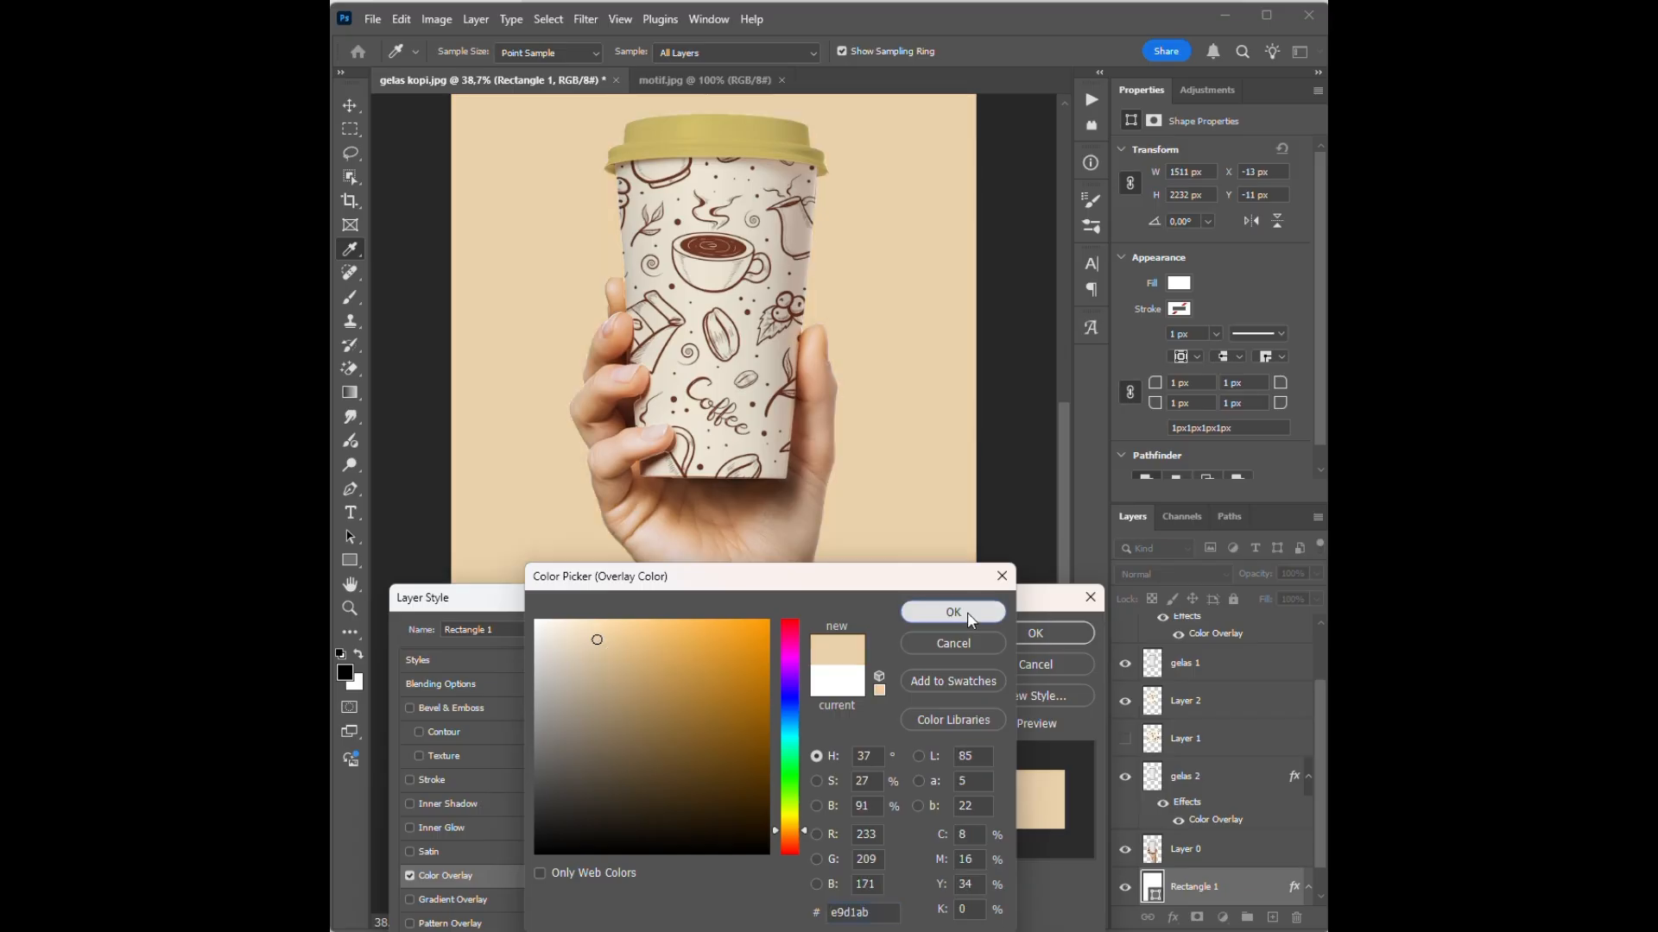
left_click(938, 612)
left_click(1045, 633)
Leave the Rectangle tool for the Move tool without creating another shape, and deselect the background rectangle
scroll(1032, 583, "up", 3)
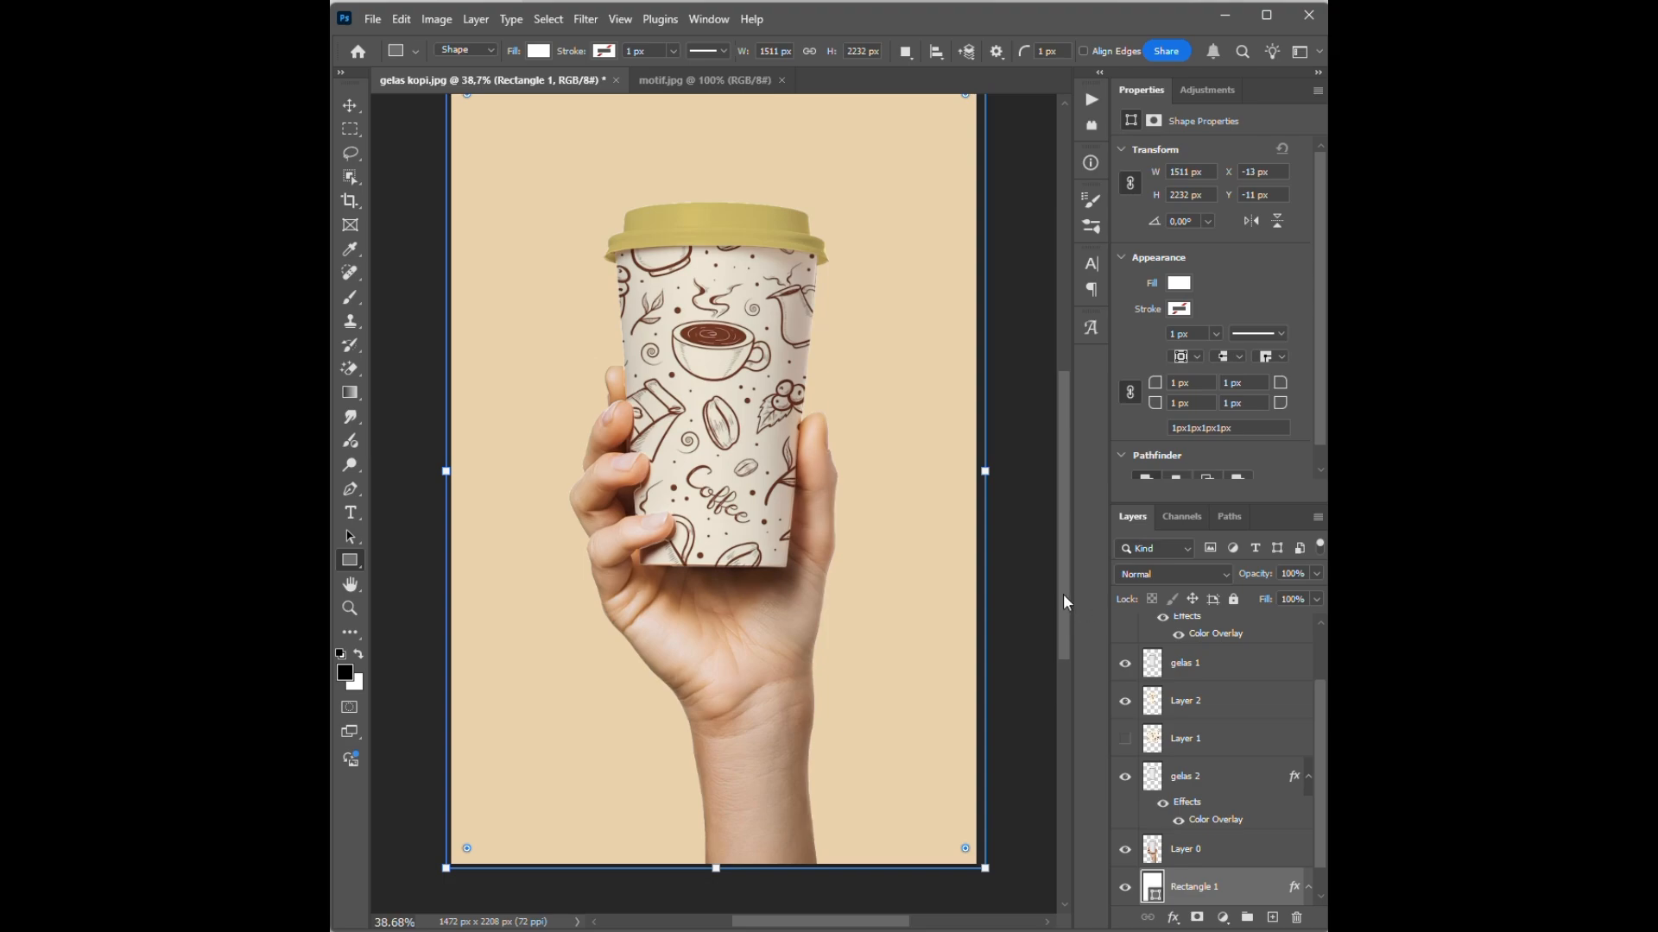
scroll(1063, 594, "up", 2)
left_click(495, 114)
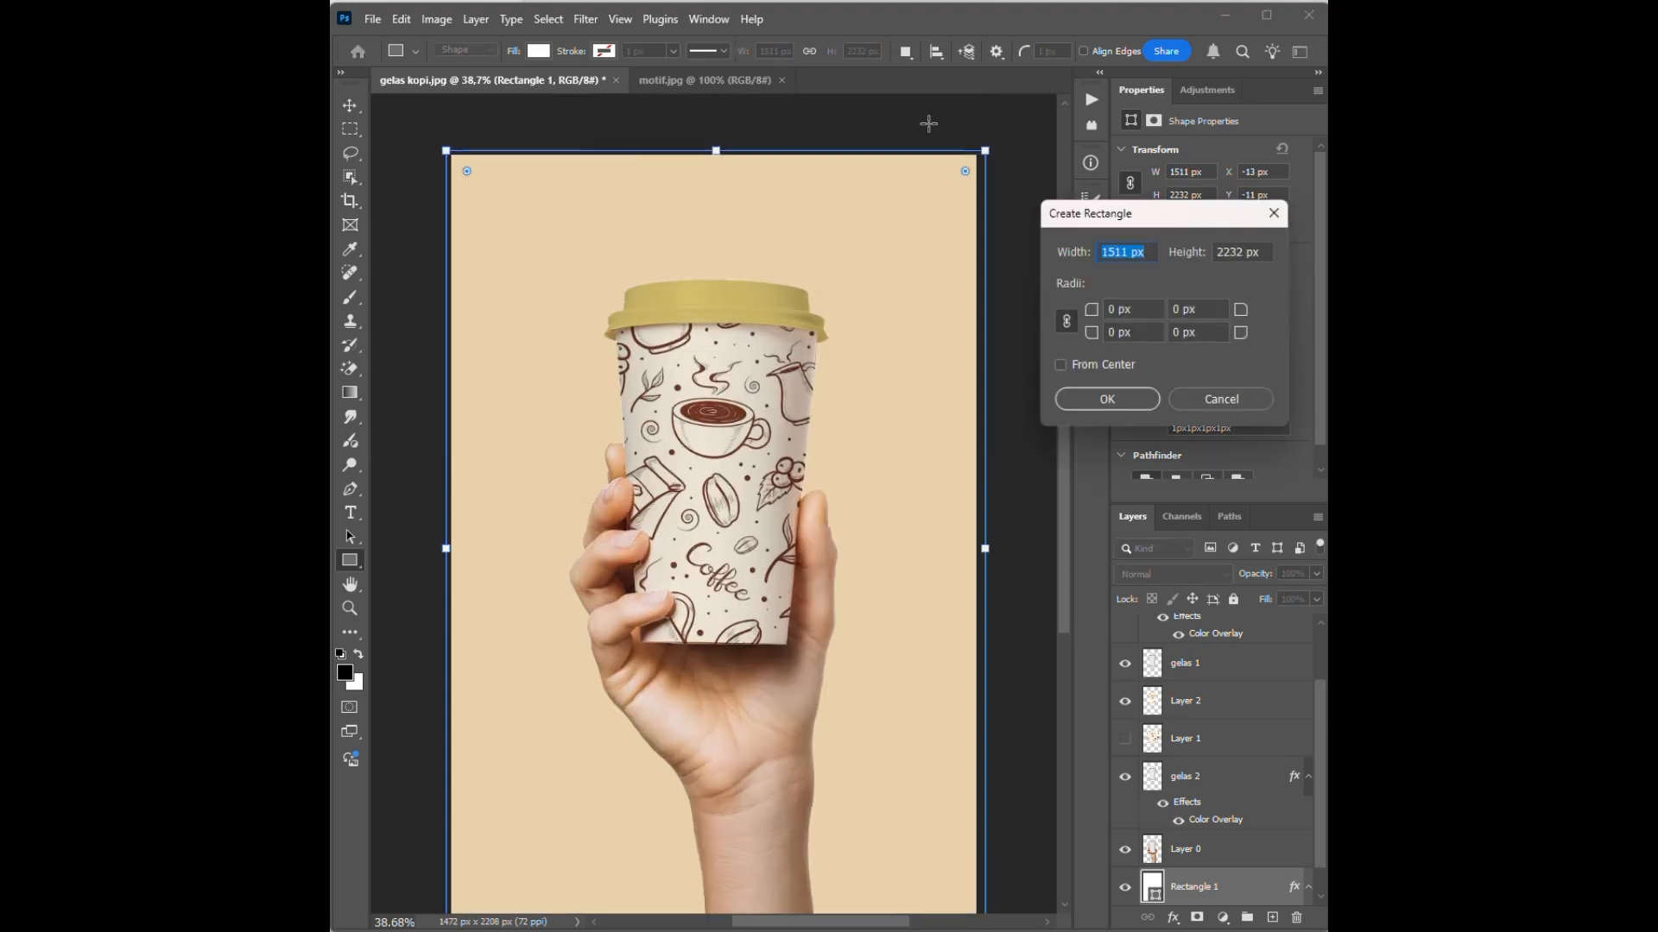
left_click(1273, 213)
key("v")
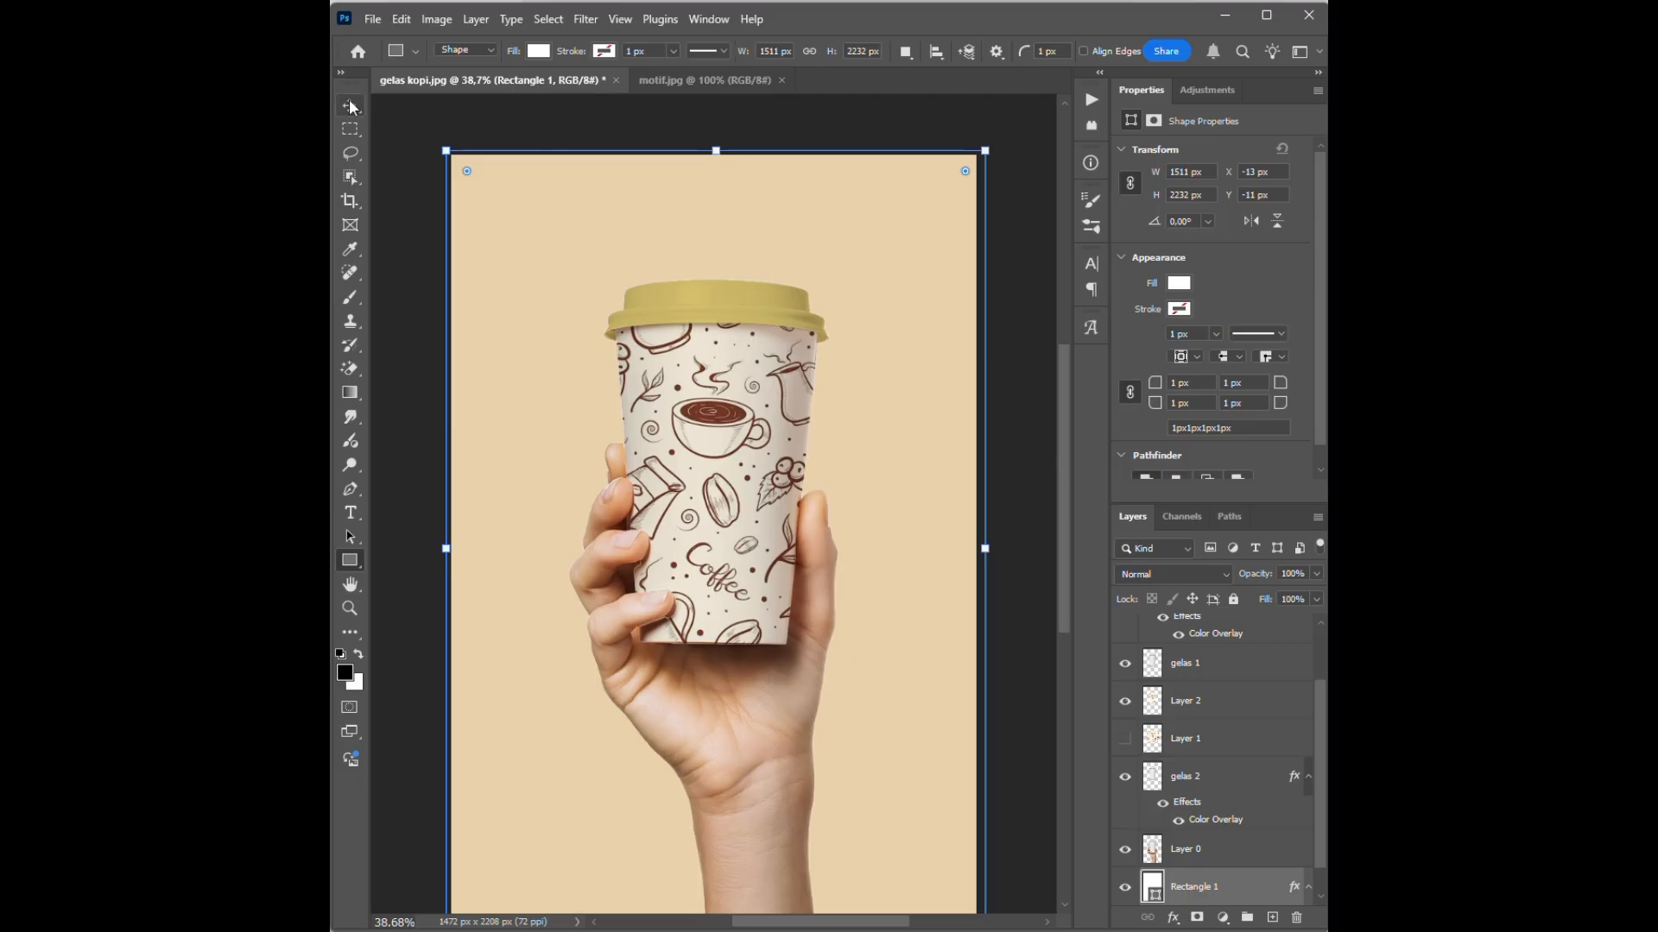
left_click(1044, 333)
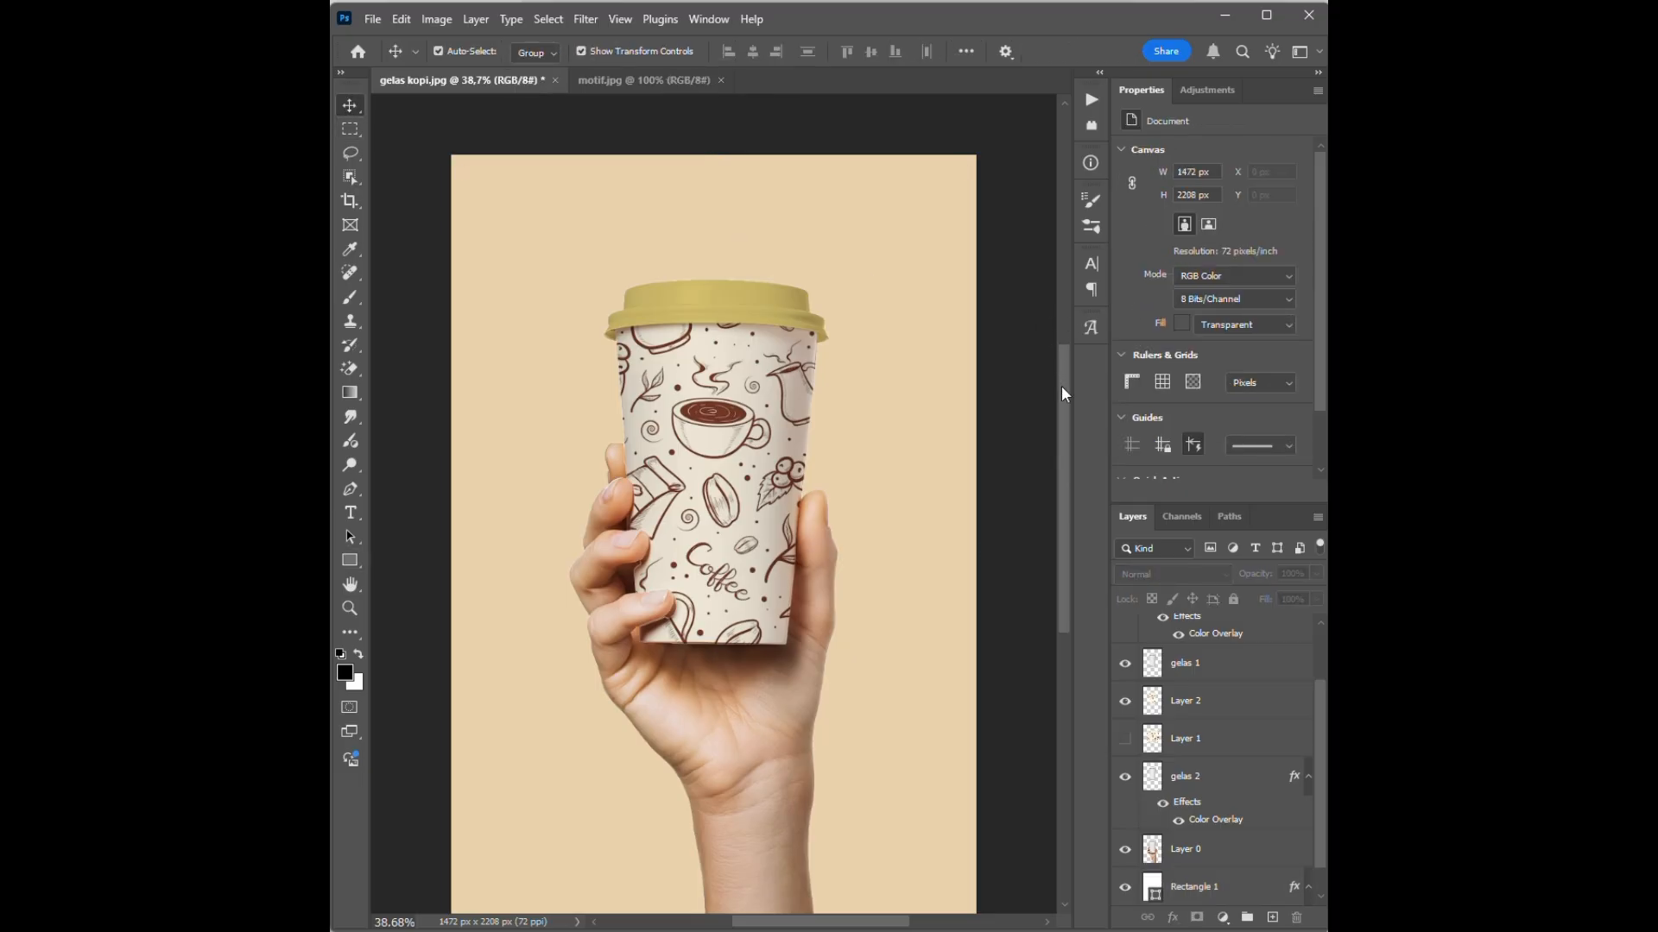
left_click_drag(1061, 390, 1065, 413)
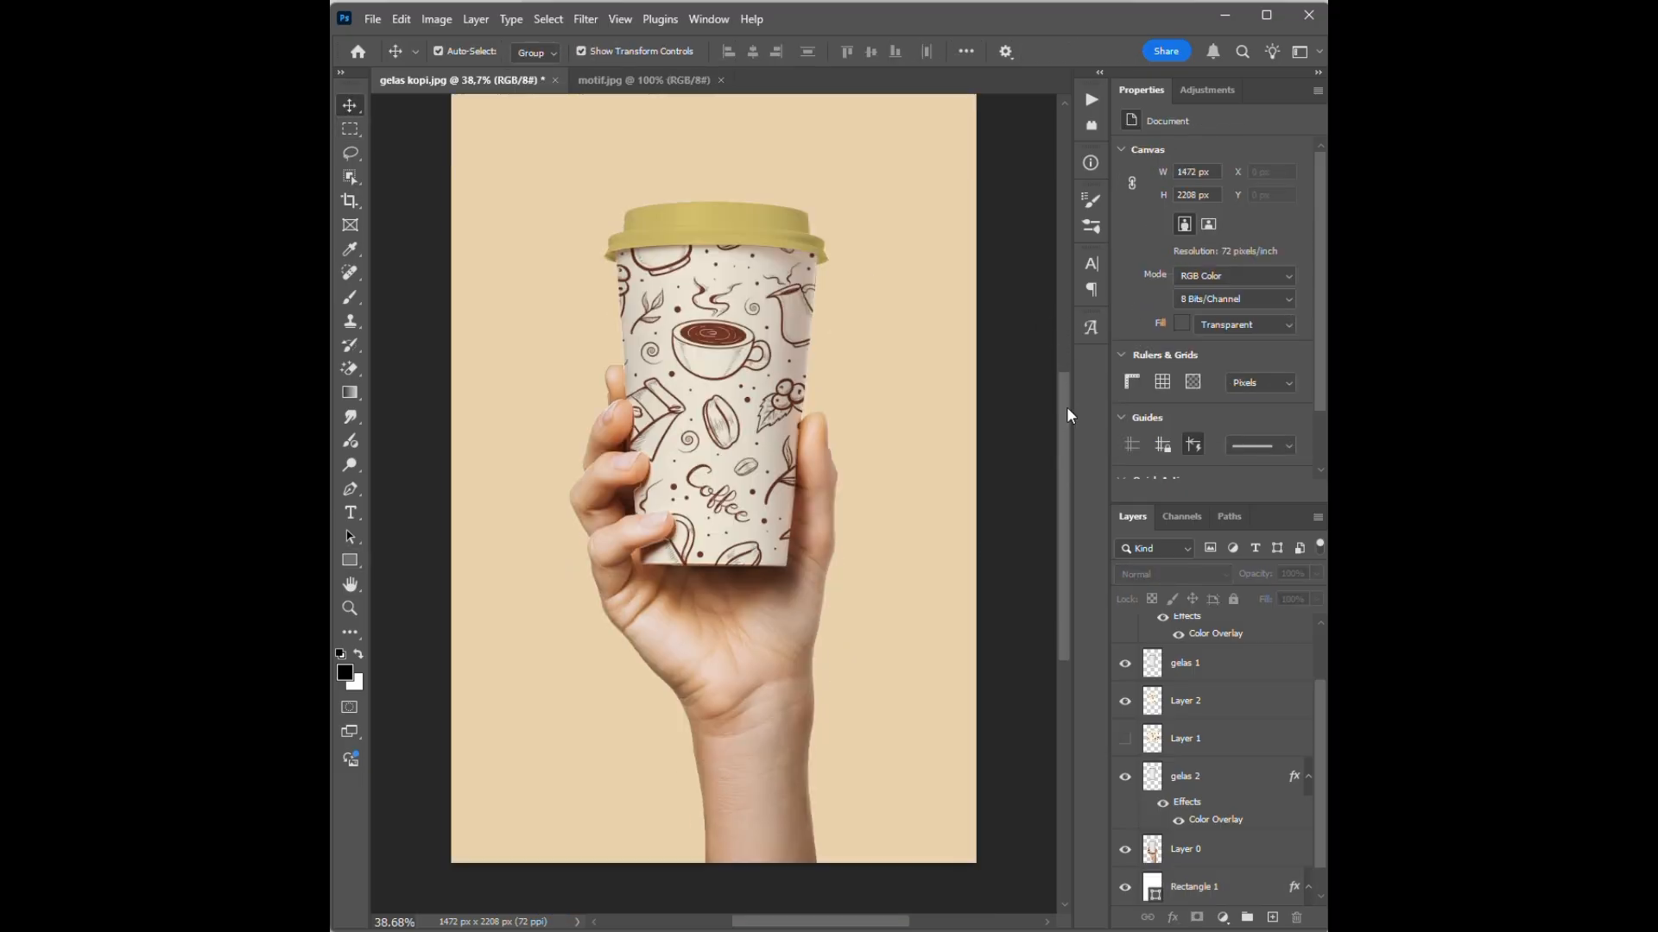